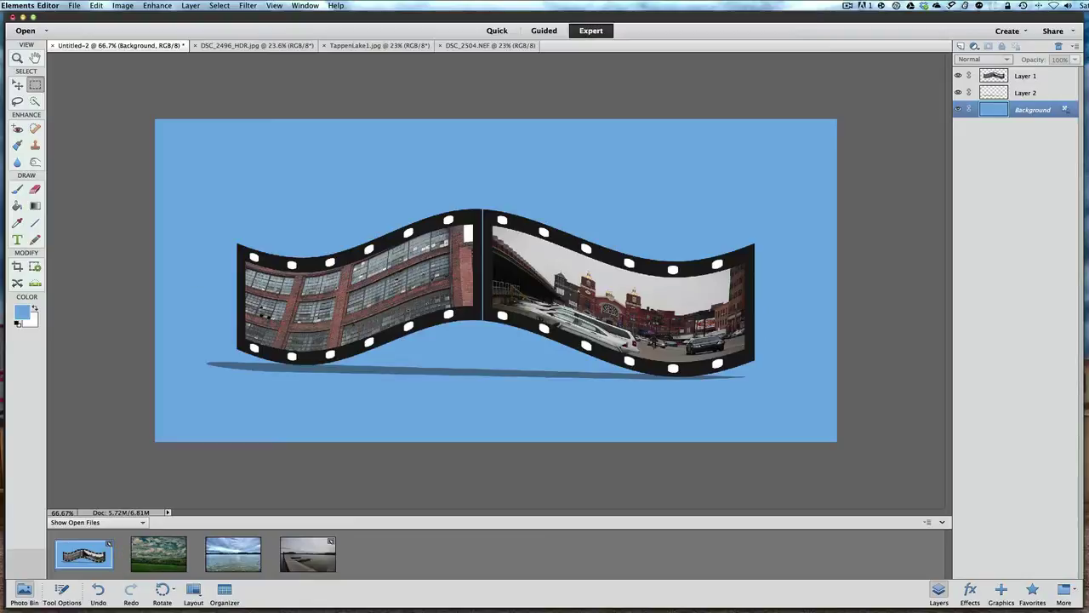
Look through the open photos DSC_2496_HDR.jpg, TappenLake1.jpg and DSC_2504.NEF, ending on DSC_2496_HDR.jpg
{"action": "left_click", "coordinate": [282, 47]}
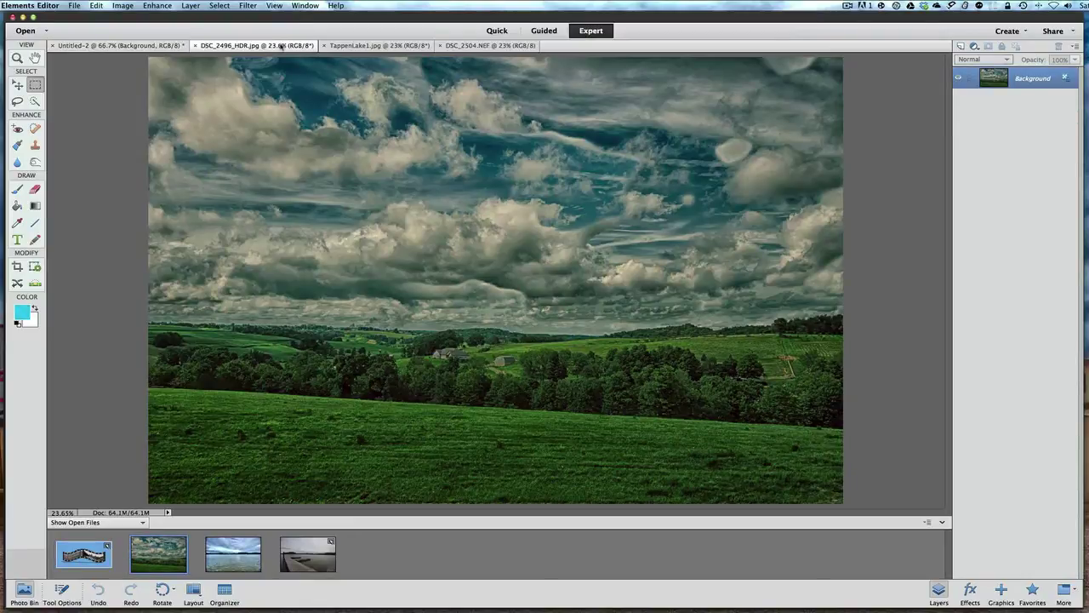
{"action": "left_click", "coordinate": [348, 47]}
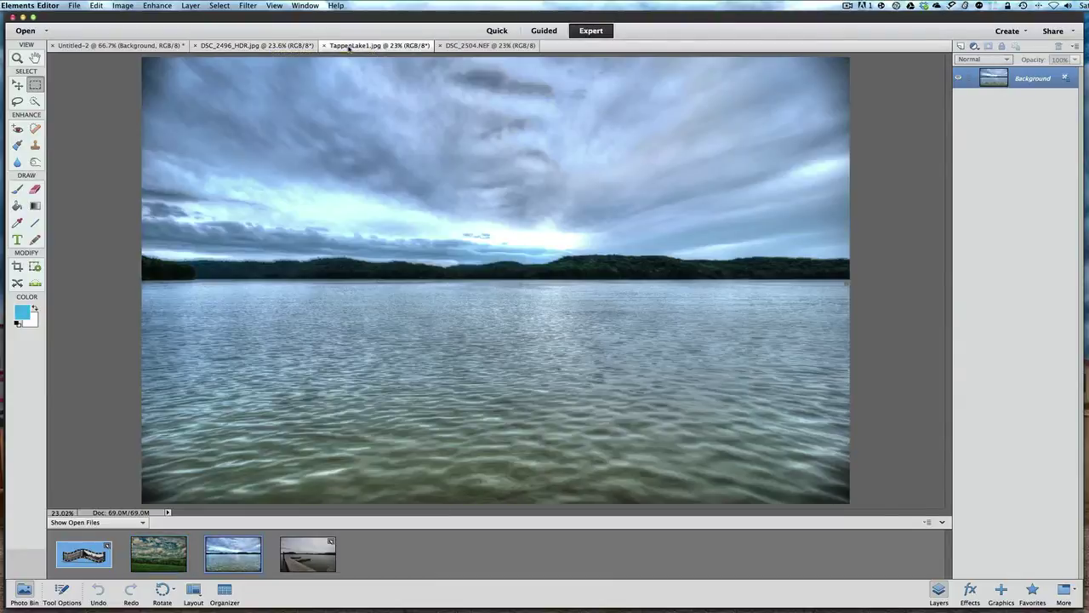
{"action": "left_click", "coordinate": [468, 47]}
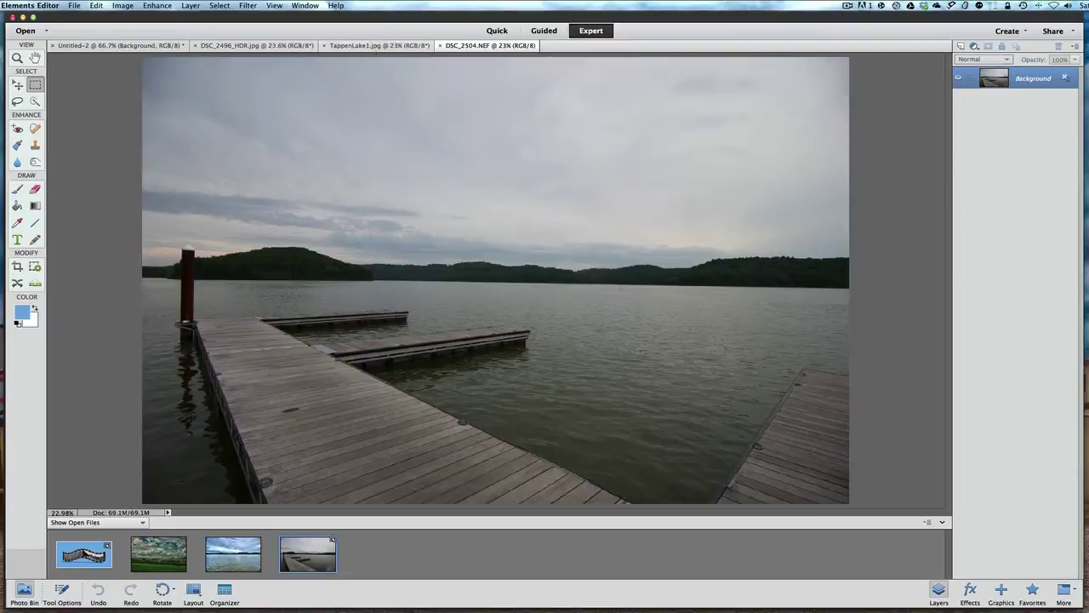
{"action": "left_click", "coordinate": [378, 46]}
{"action": "left_click", "coordinate": [272, 46]}
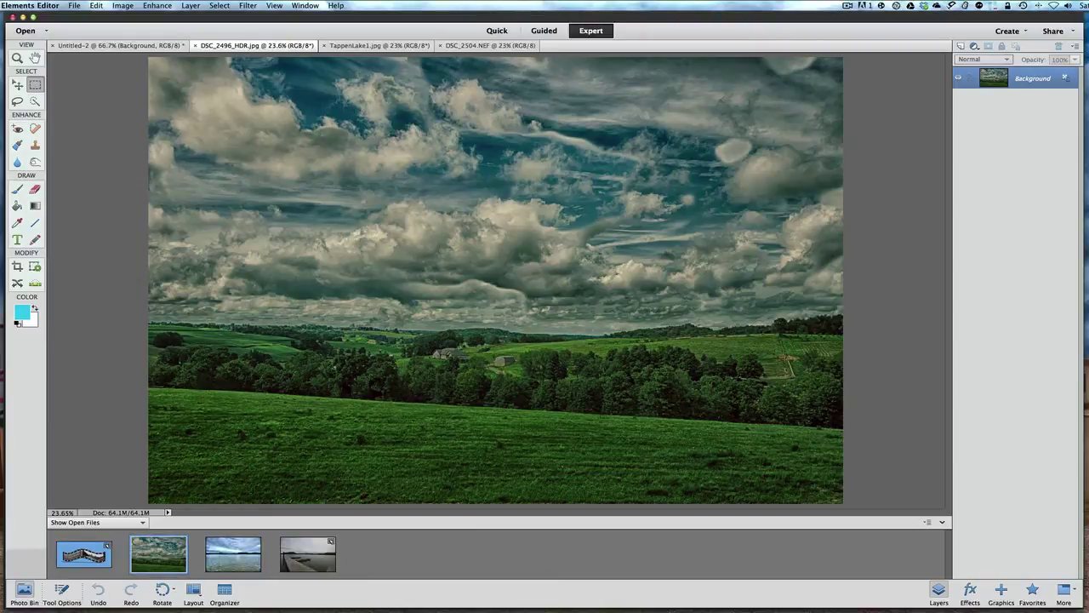
In Quick mode, apply the 35mm frame to DSC_2496_HDR.jpg, TappenLake1.jpg and DSC_2504.NEF
{"action": "left_click", "coordinate": [496, 30]}
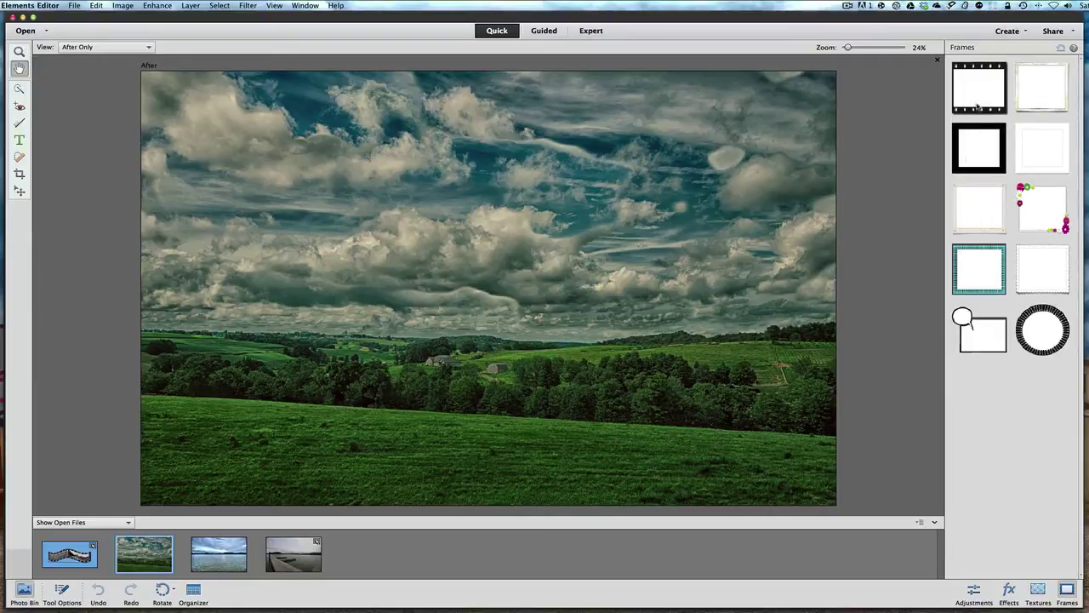
{"action": "left_click", "coordinate": [976, 96]}
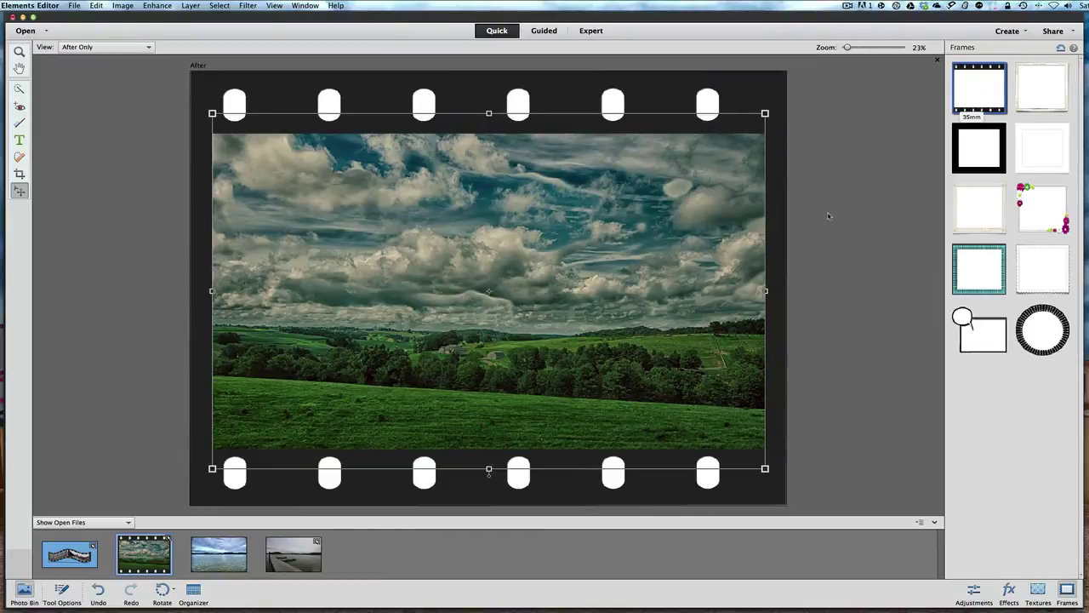
{"action": "left_click", "coordinate": [228, 557]}
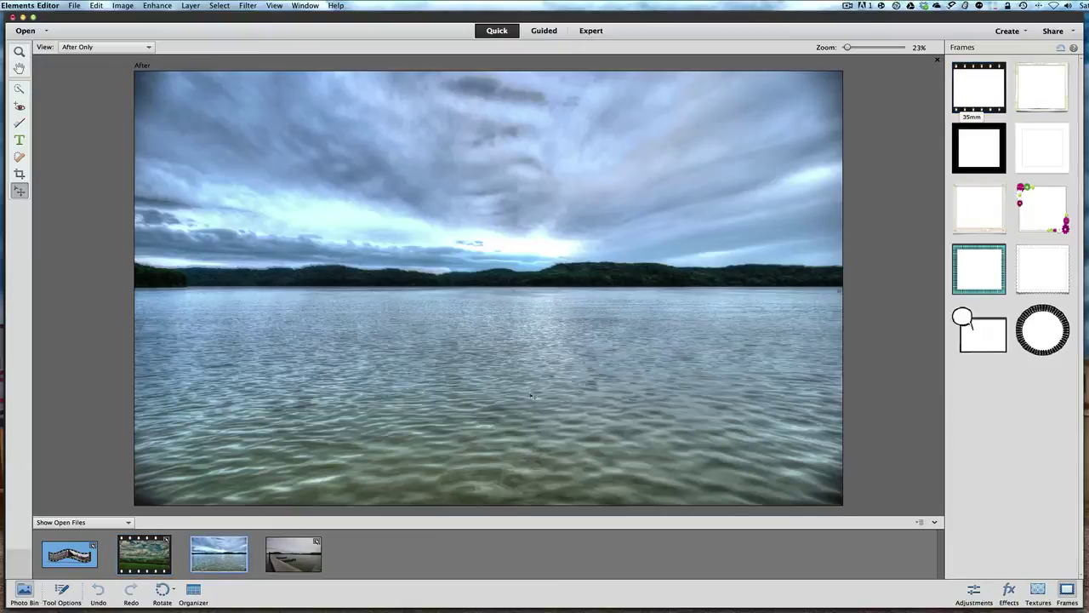
{"action": "left_click", "coordinate": [977, 85]}
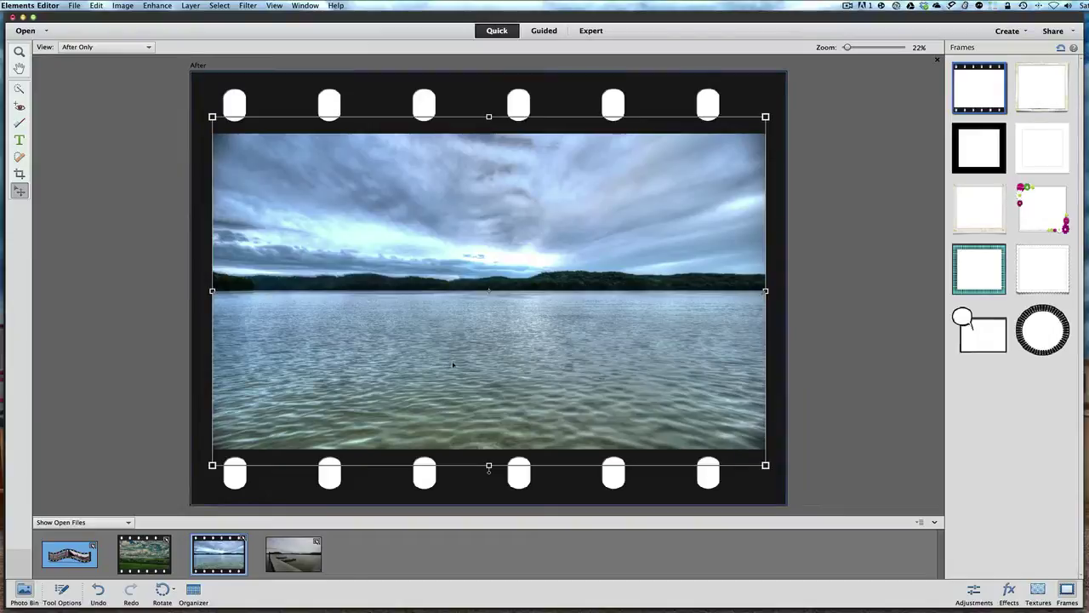
{"action": "left_click", "coordinate": [287, 557]}
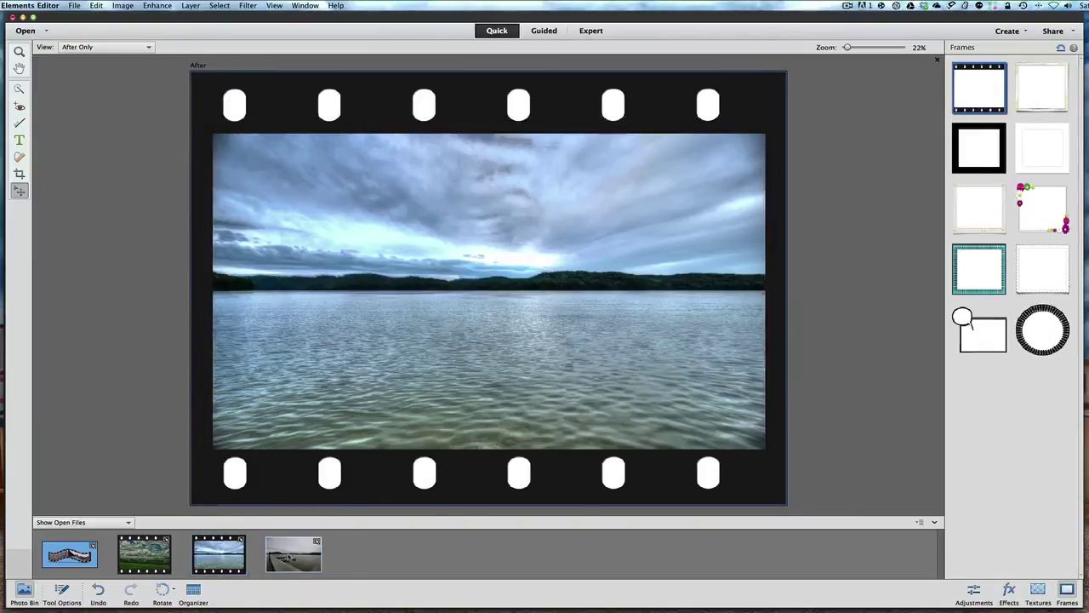
{"action": "double_click", "coordinate": [979, 86]}
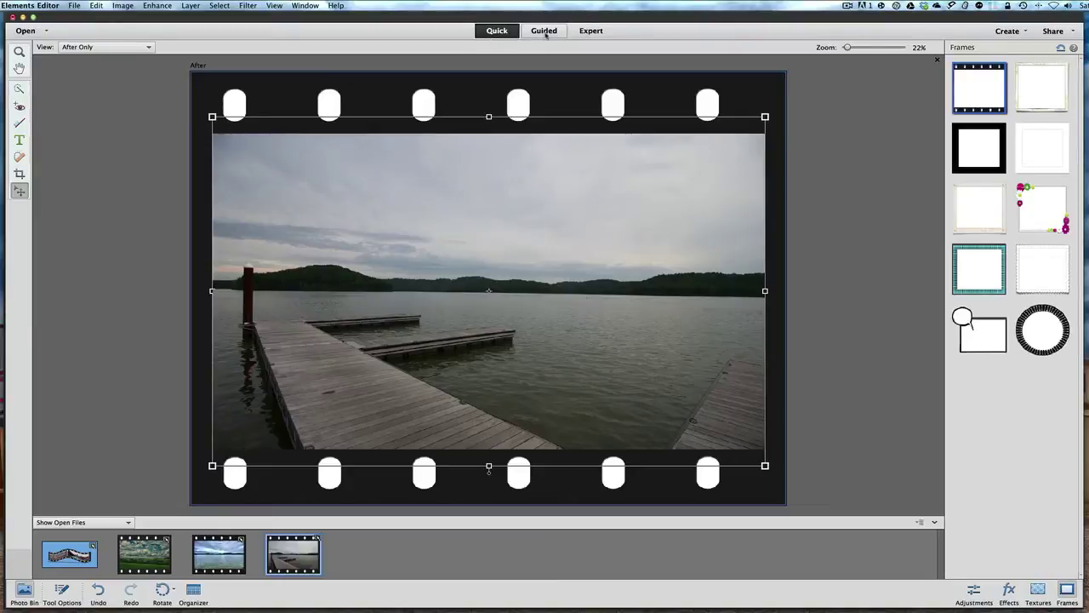
Return to Expert mode and merge the frame, color fill and photo layers of DSC_2504.NEF into one layer
{"action": "left_click", "coordinate": [592, 31]}
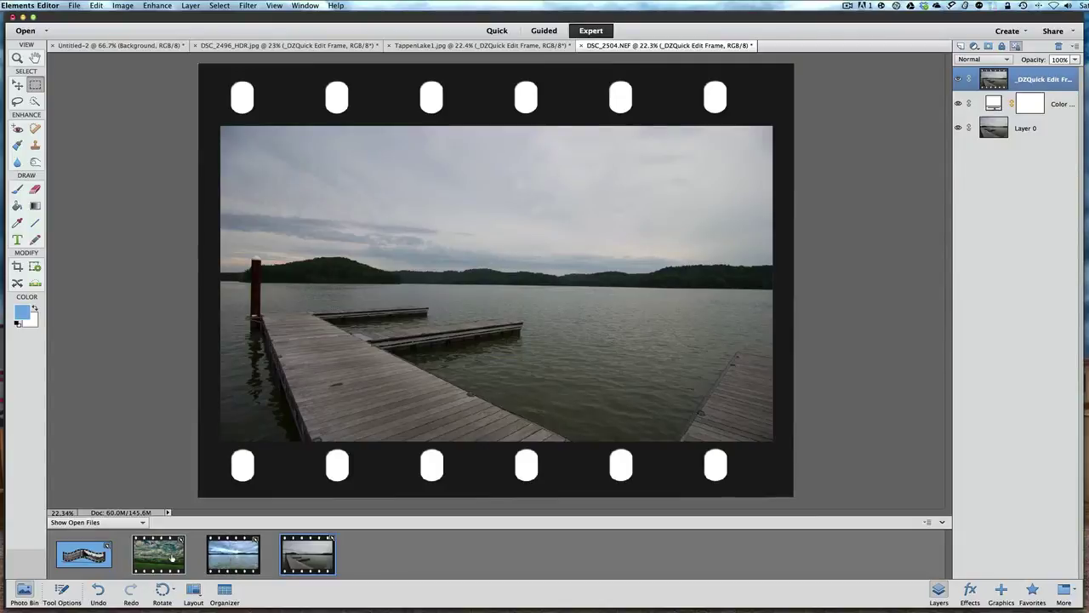
{"action": "left_click", "coordinate": [535, 46]}
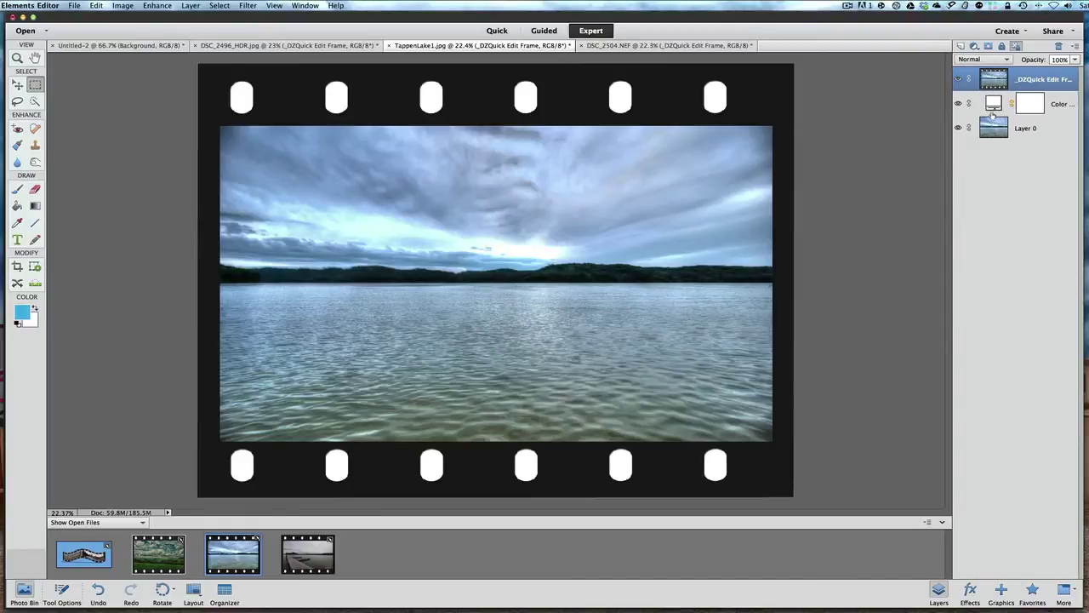
{"action": "left_click", "coordinate": [289, 49]}
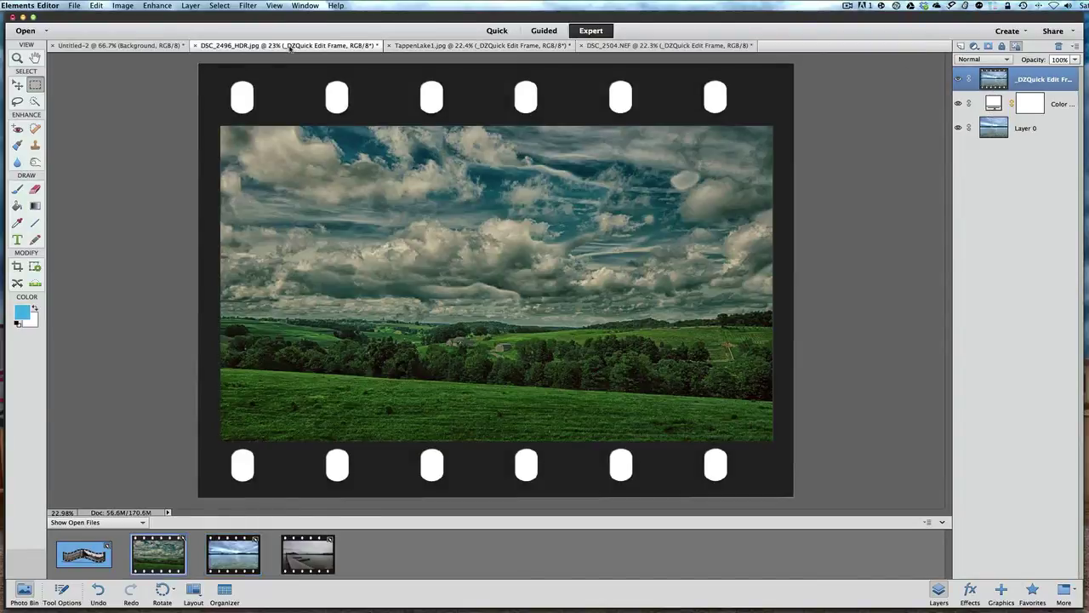
{"action": "left_click", "coordinate": [637, 48]}
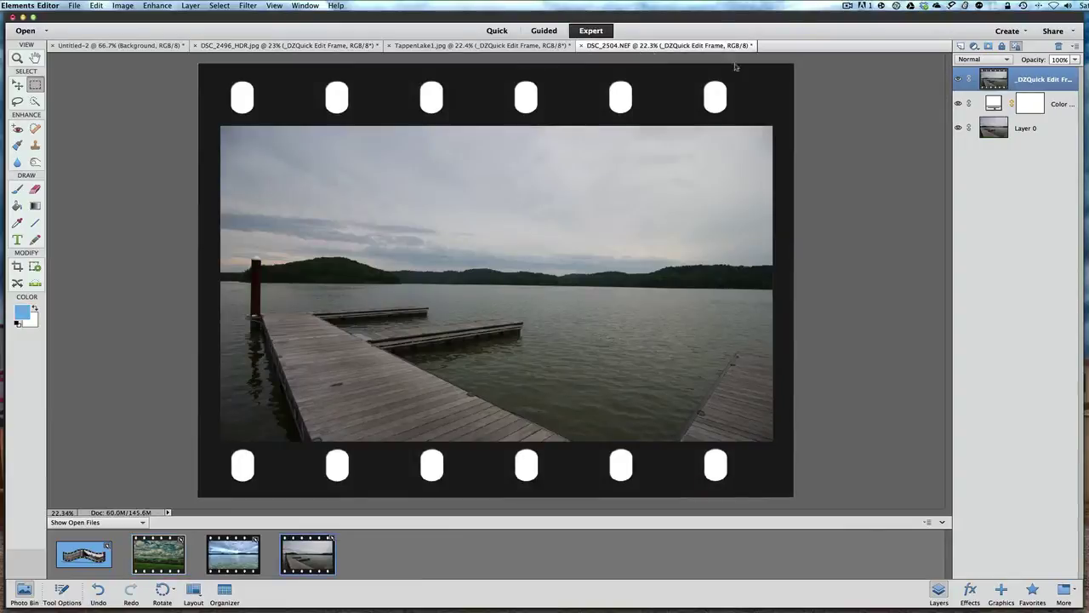
{"action": "left_click", "coordinate": [994, 128], "text": "shift"}
{"action": "right_click", "coordinate": [994, 128]}
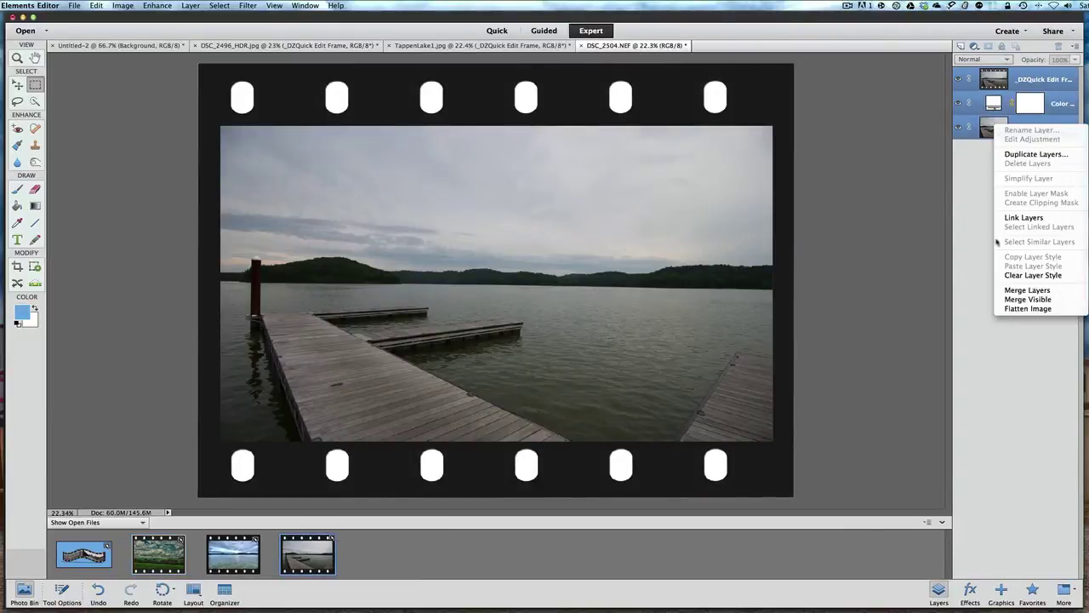
{"action": "left_click", "coordinate": [1006, 290]}
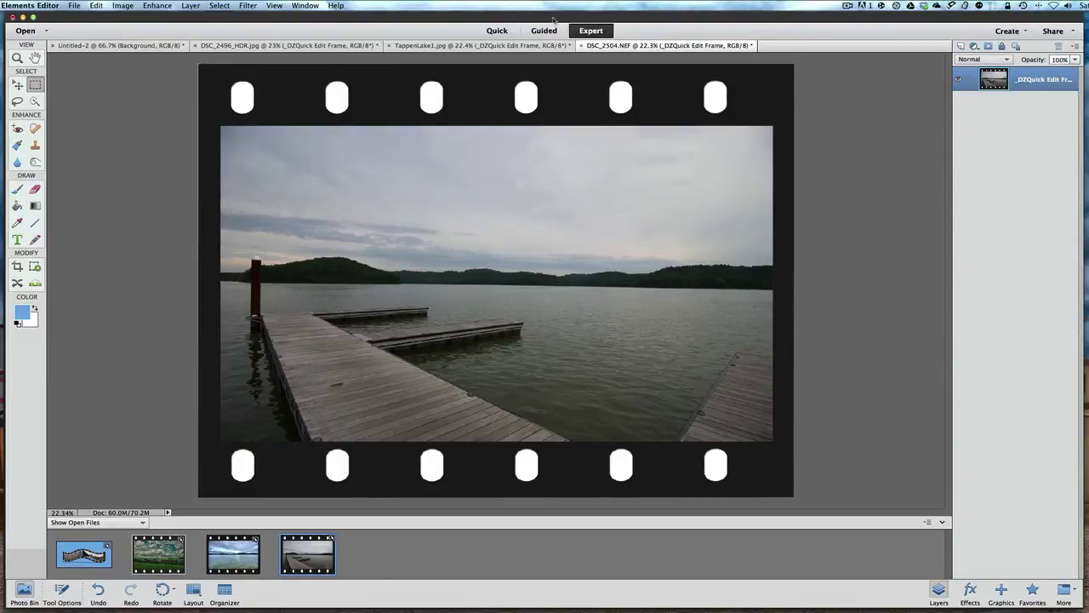
Merge all three layers of the framed TappenLake1.jpg into one
{"action": "left_click", "coordinate": [508, 46]}
{"action": "left_click", "coordinate": [996, 128], "text": "shift"}
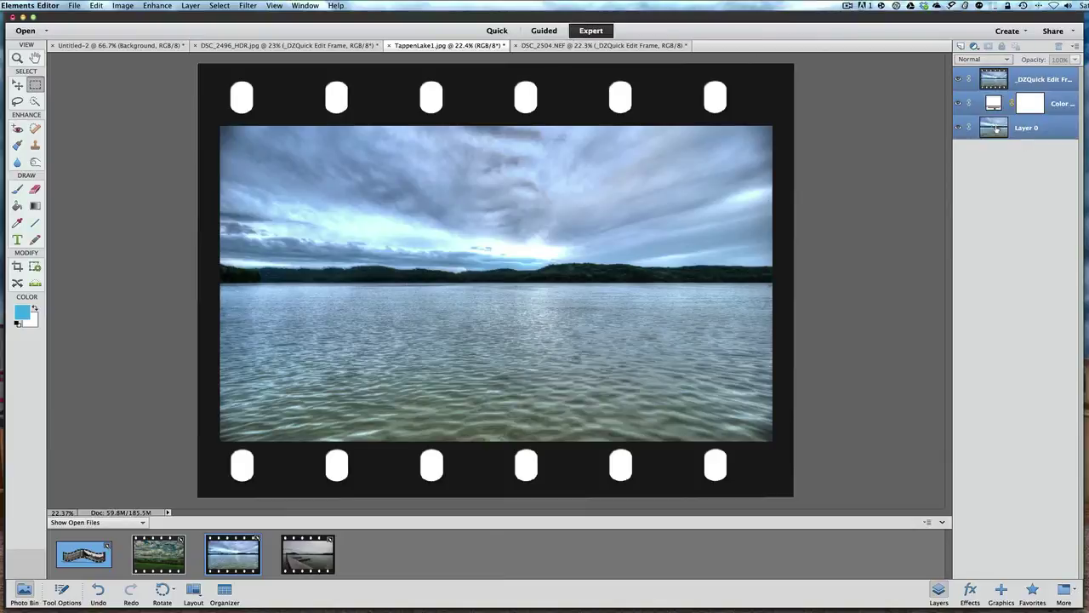
{"action": "right_click", "coordinate": [996, 128]}
{"action": "left_click", "coordinate": [1019, 291]}
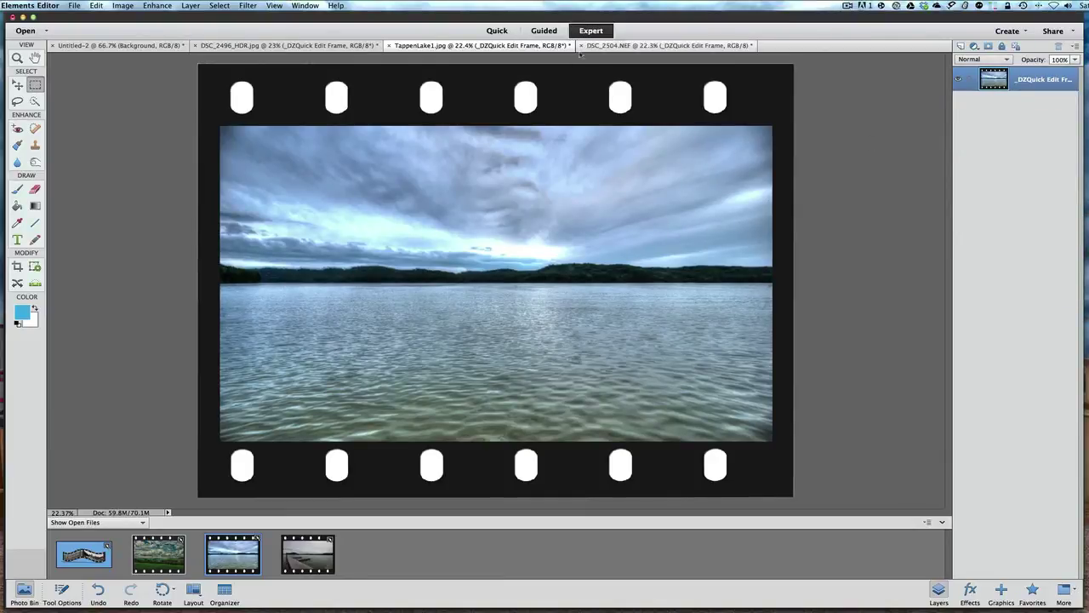
Merge the frame, color fill and photo layers of DSC_2496_HDR.jpg
{"action": "left_click", "coordinate": [344, 46]}
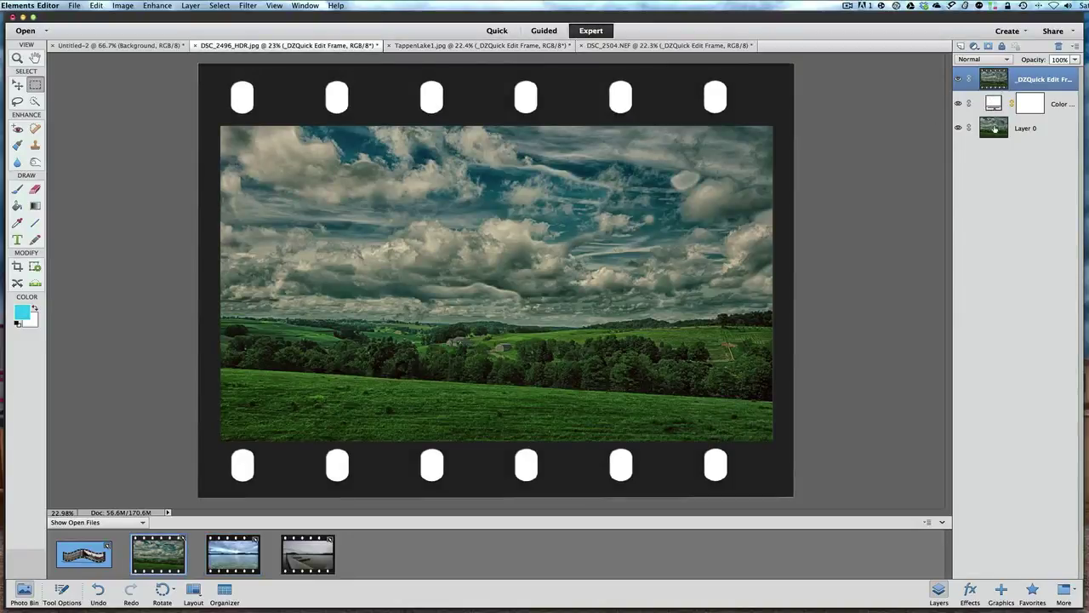
{"action": "left_click", "coordinate": [994, 128], "text": "shift"}
{"action": "right_click", "coordinate": [994, 127]}
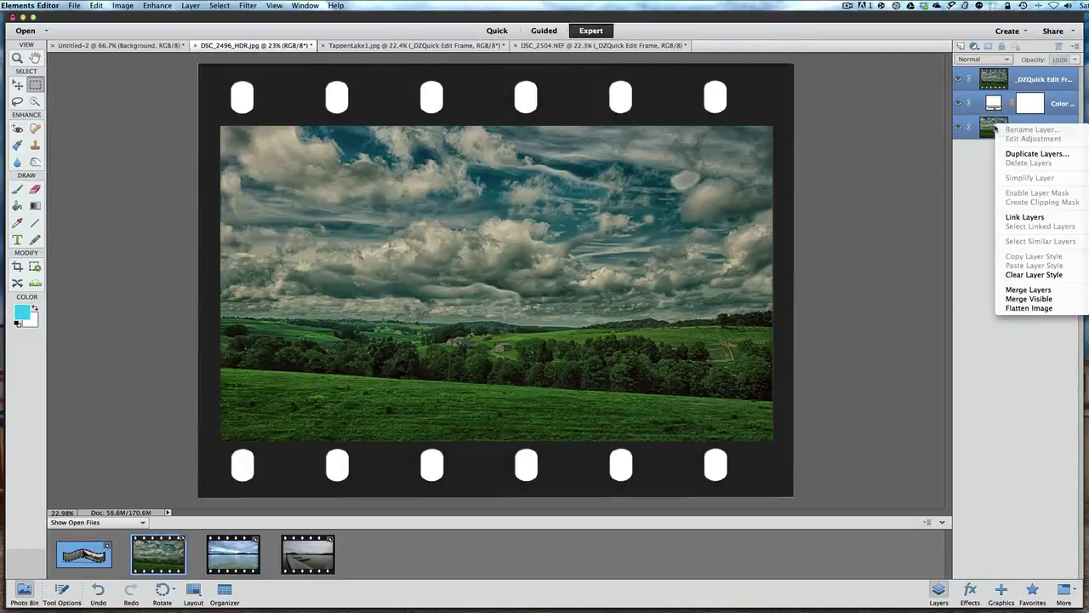
{"action": "left_click", "coordinate": [1016, 290]}
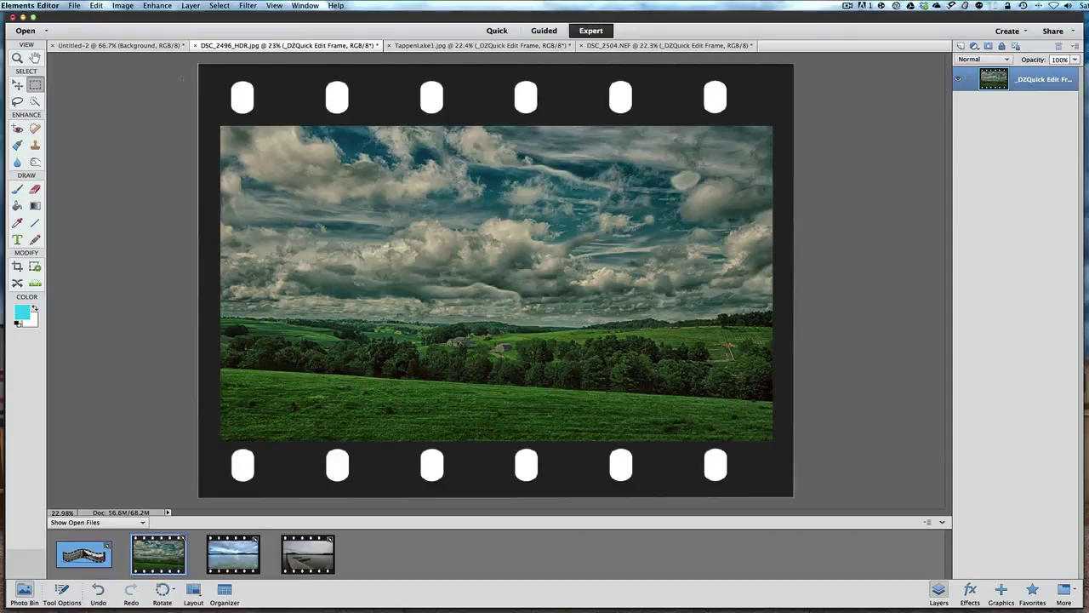
Create a new blank file 3000 pixels wide and 800 pixels high
{"action": "left_click", "coordinate": [74, 6]}
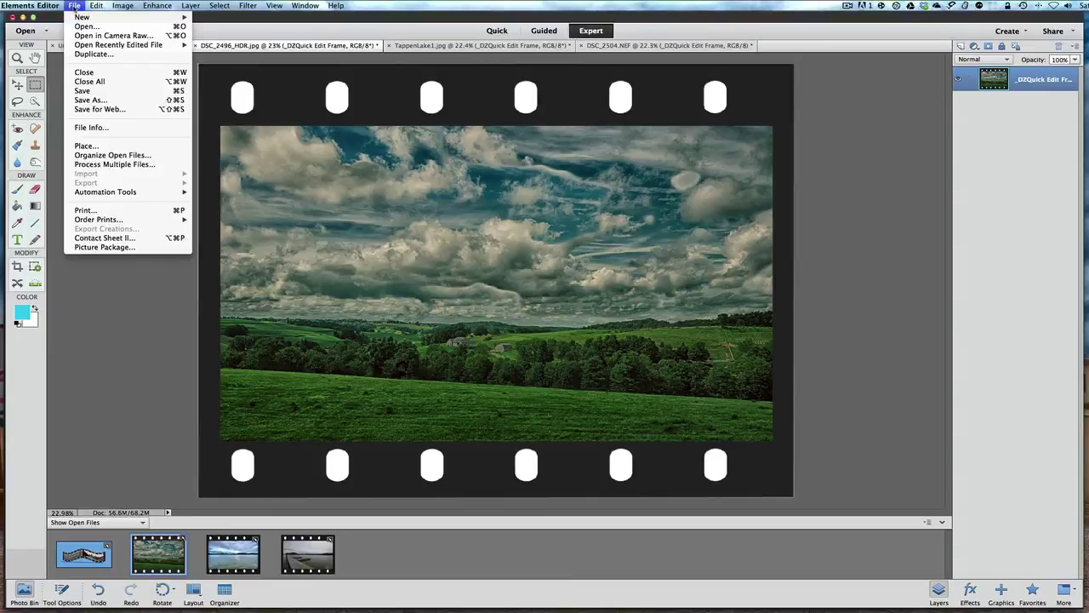
{"action": "mouse_move", "coordinate": [77, 18]}
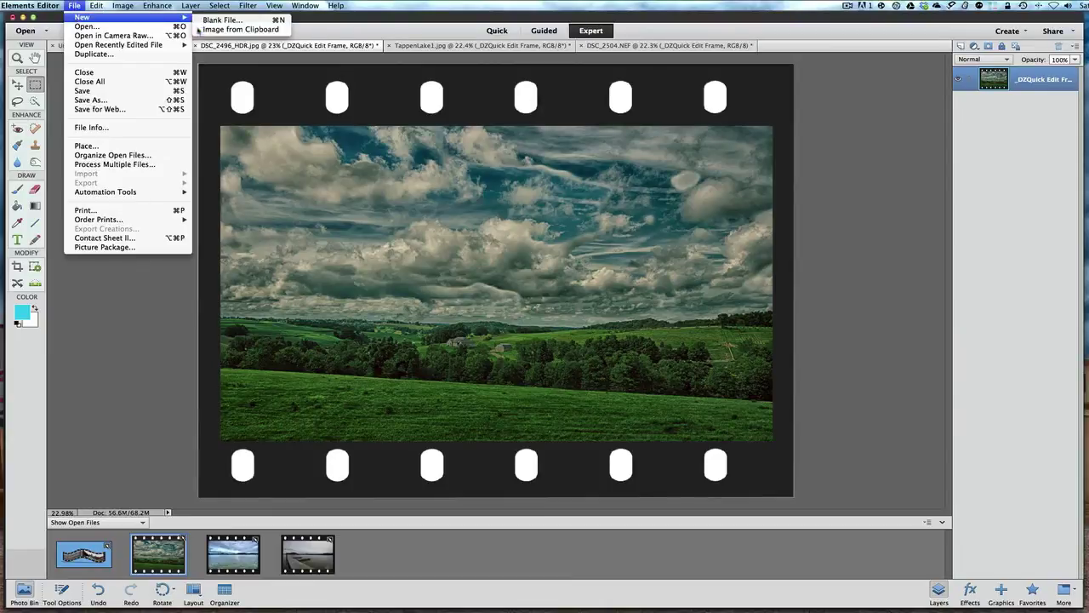
{"action": "left_click", "coordinate": [223, 23]}
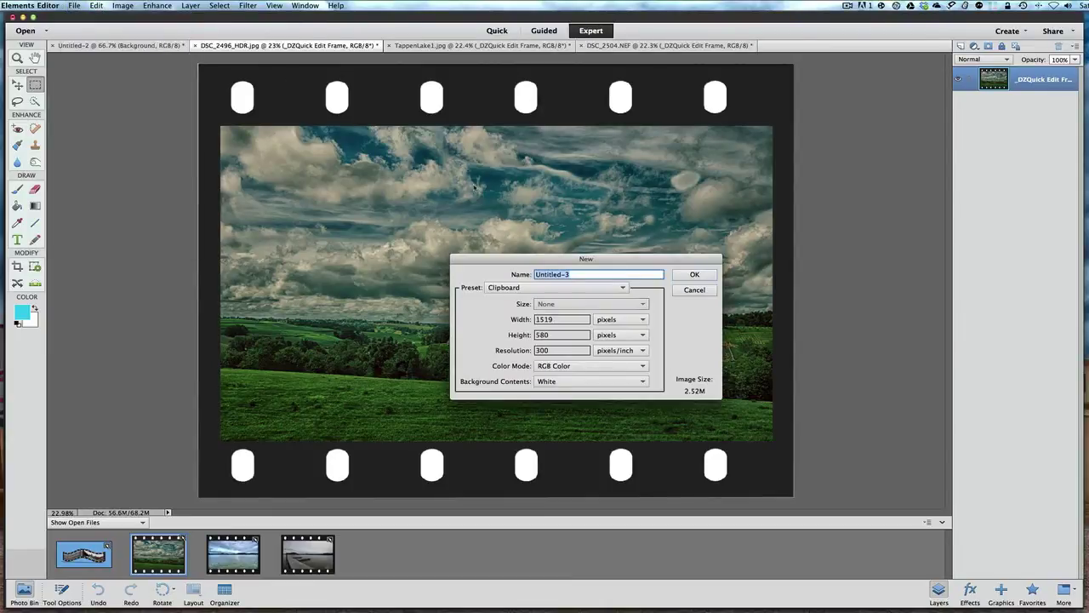
{"action": "left_click_drag", "start_coordinate": [517, 260], "coordinate": [487, 190]}
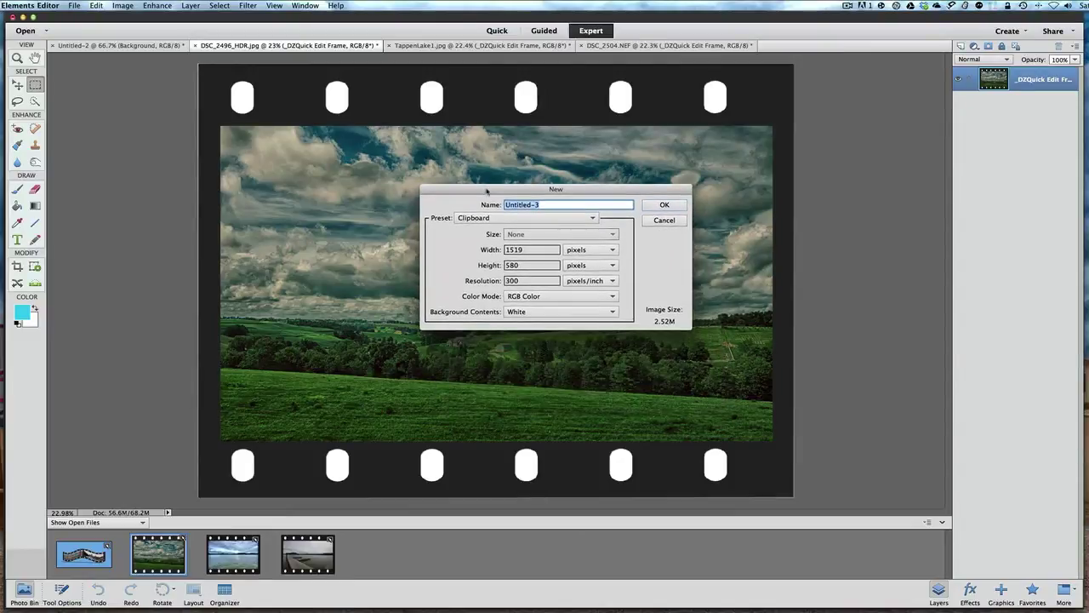
{"action": "key", "text": "Tab"}
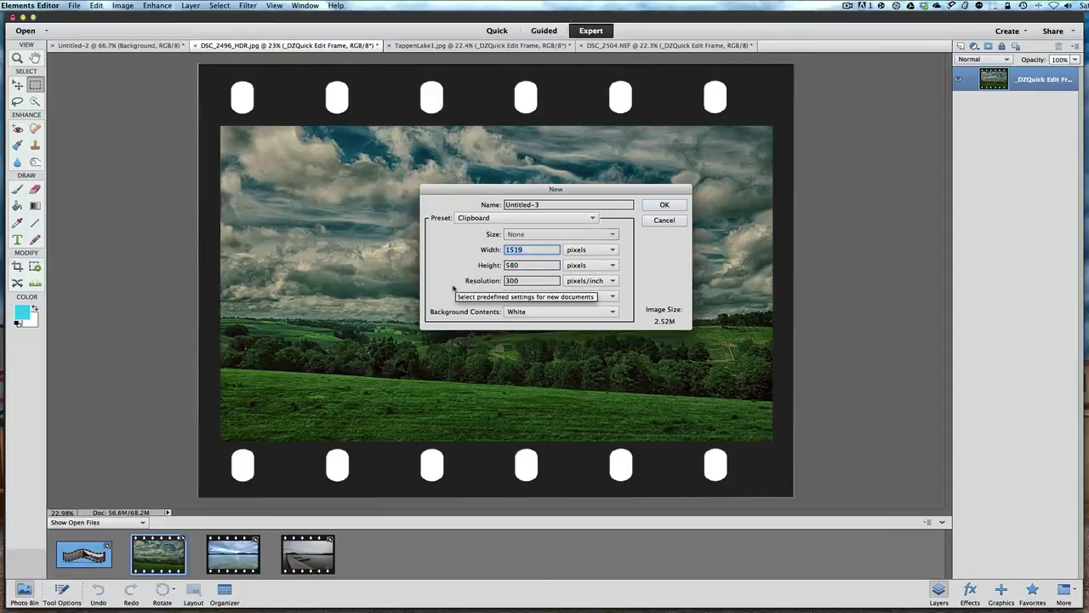
{"action": "type", "text": "3000"}
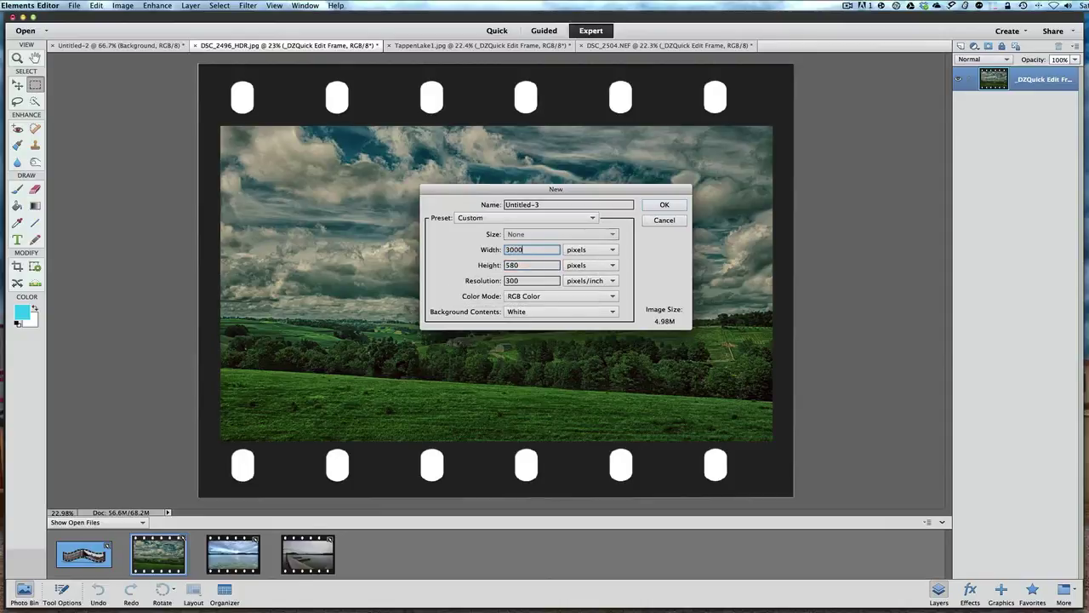
{"action": "key", "text": "Tab"}
{"action": "type", "text": "800"}
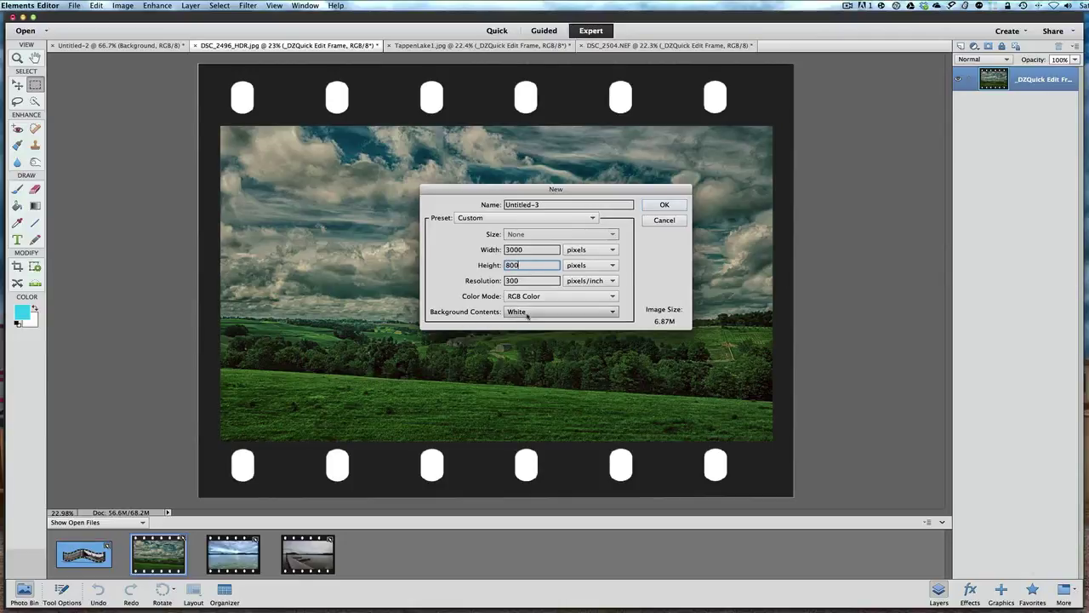
{"action": "left_click", "coordinate": [670, 205]}
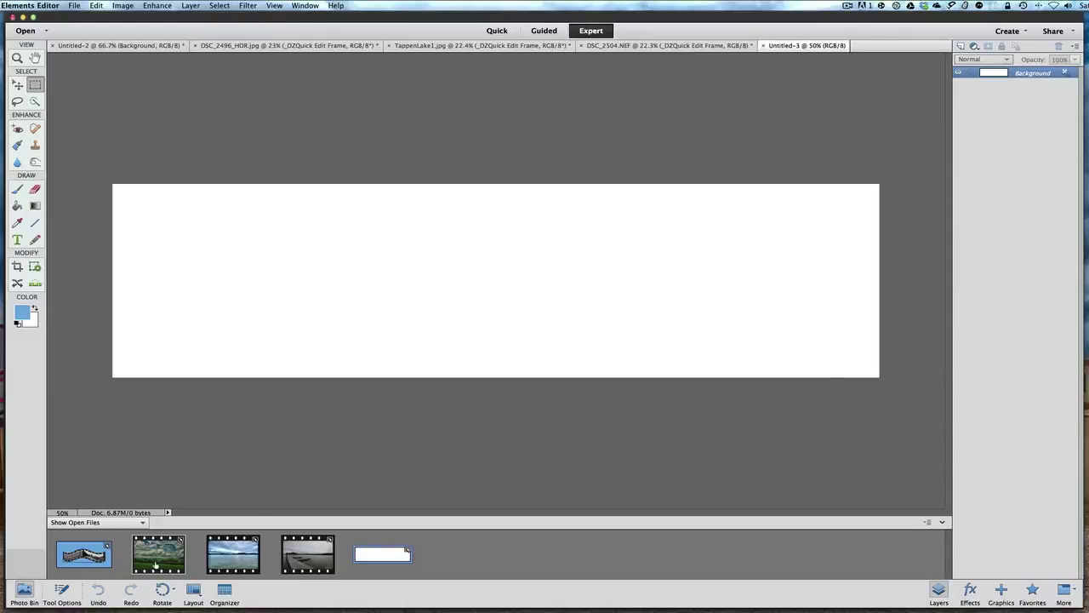
Place the framed DSC_2496_HDR.jpg in the blank document and move it flush against the canvas's left edge
{"action": "left_click_drag", "start_coordinate": [160, 557], "coordinate": [293, 268]}
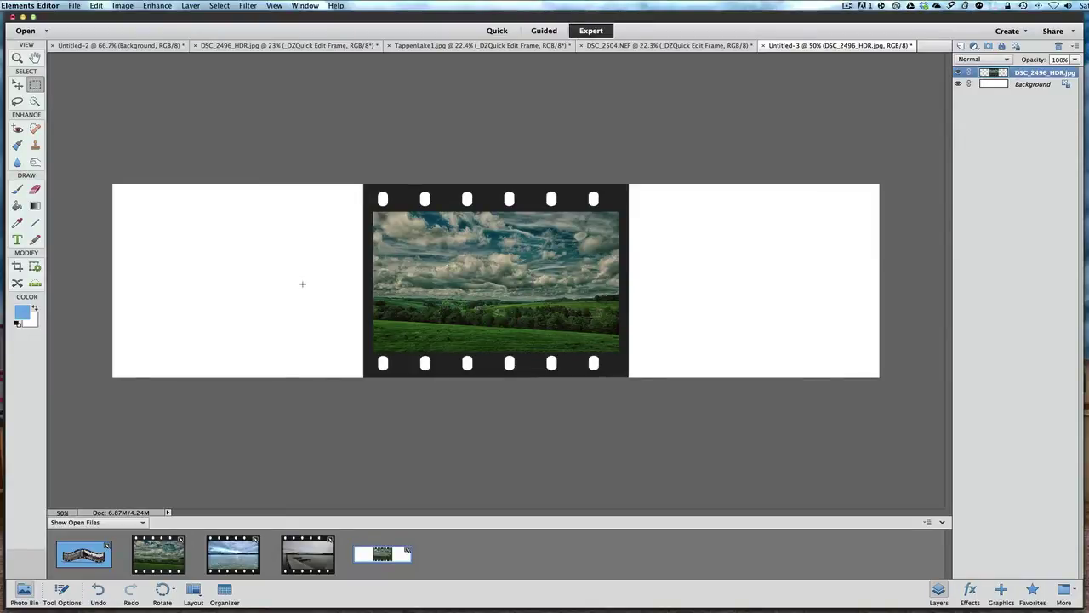
{"action": "left_click", "coordinate": [17, 85]}
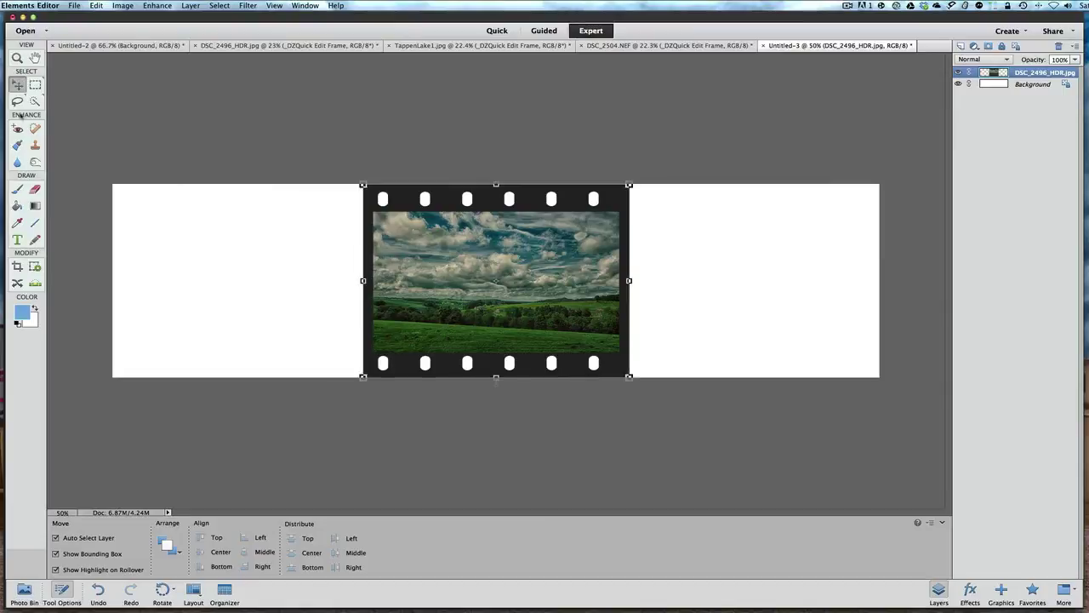
{"action": "left_click_drag", "start_coordinate": [519, 284], "coordinate": [252, 278]}
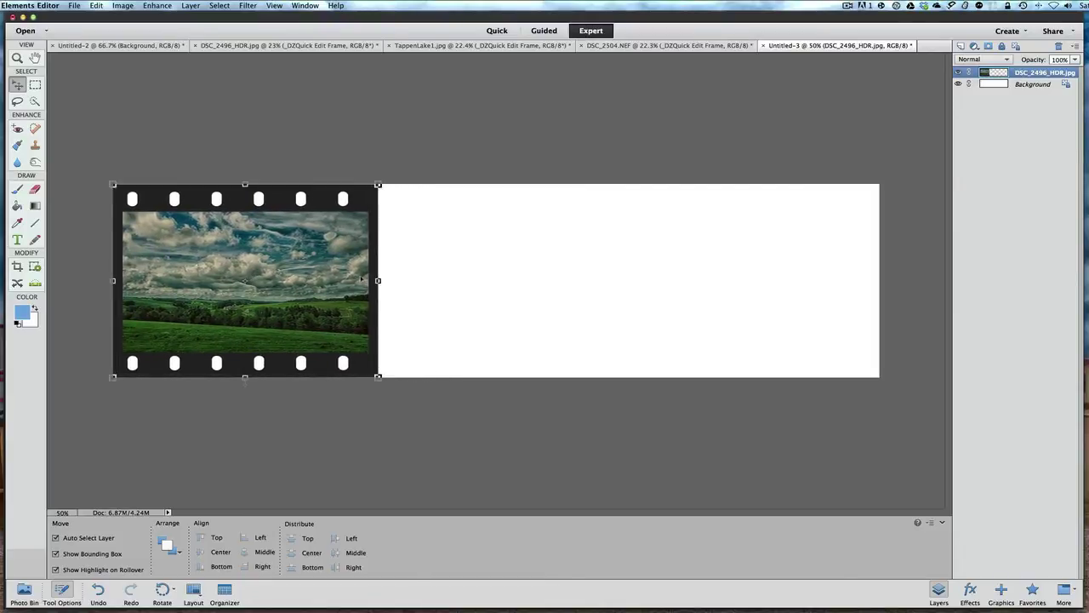
{"action": "left_click", "coordinate": [444, 301]}
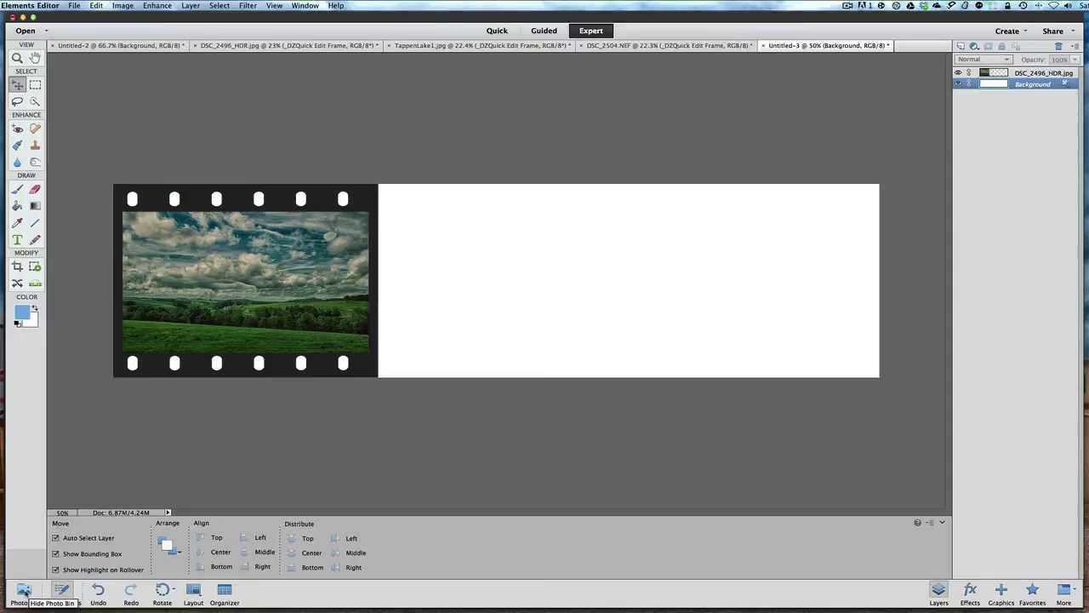
Add the framed TappenLake1.jpg and DSC_2504.NEF to the document, with DSC_2504.NEF in the middle and TappenLake1.jpg at the right end
{"action": "left_click", "coordinate": [24, 591]}
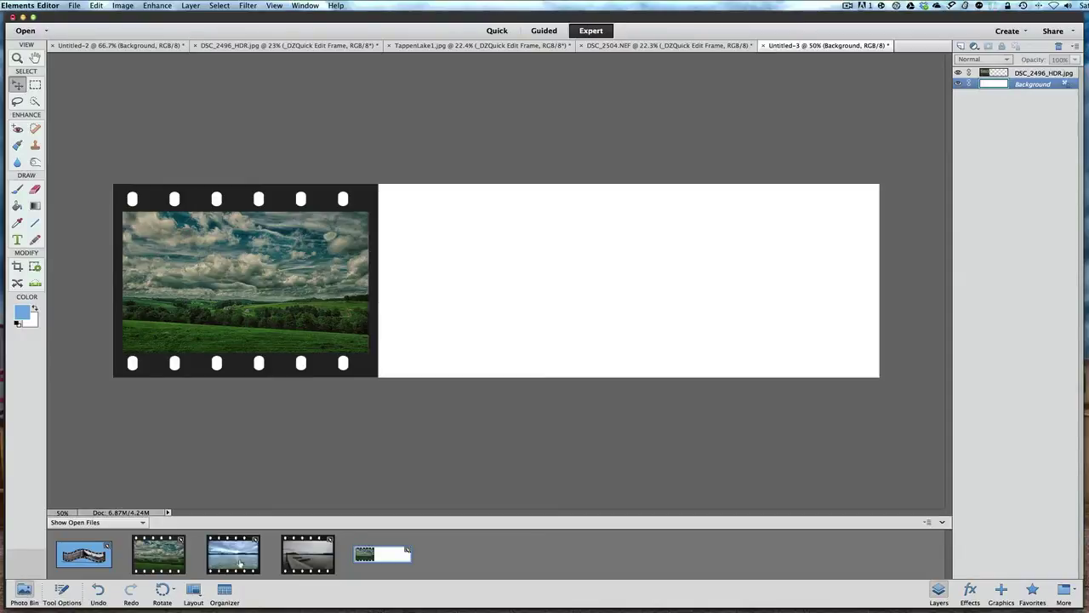
{"action": "left_click_drag", "start_coordinate": [233, 557], "coordinate": [482, 305]}
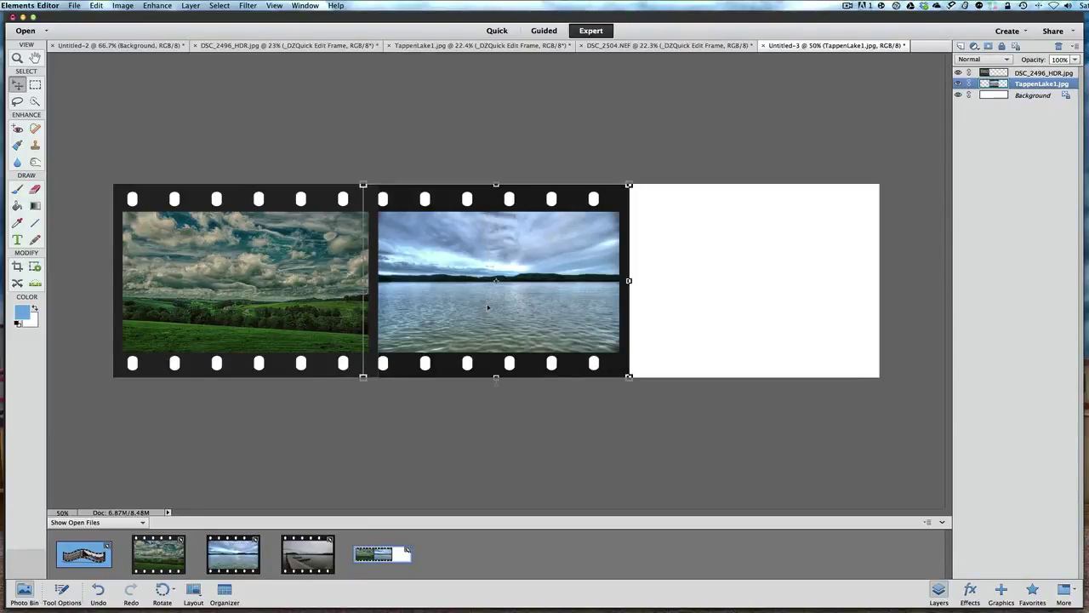
{"action": "left_click", "coordinate": [672, 312]}
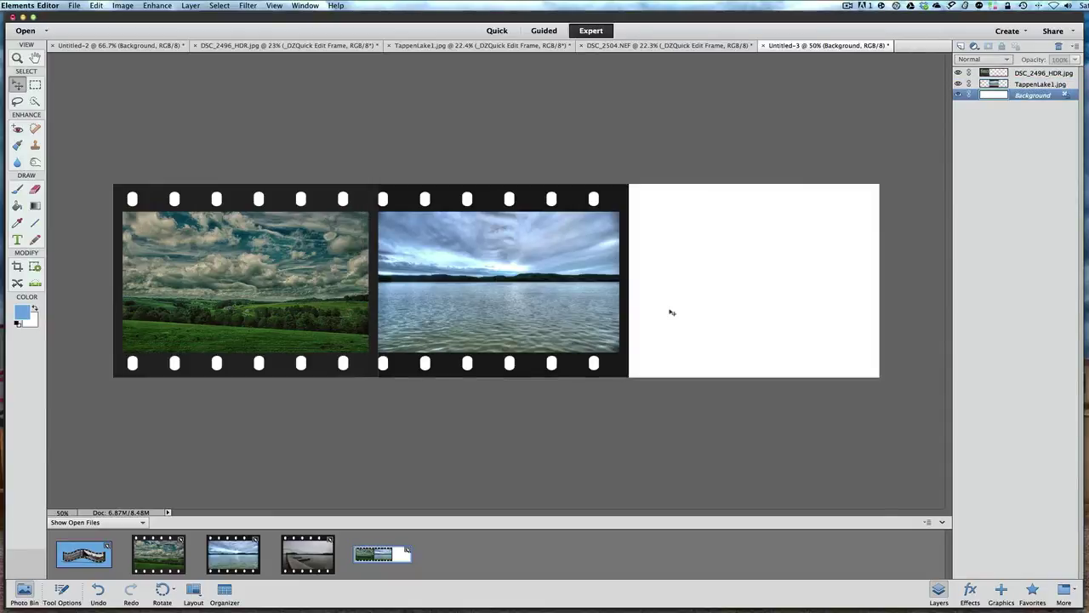
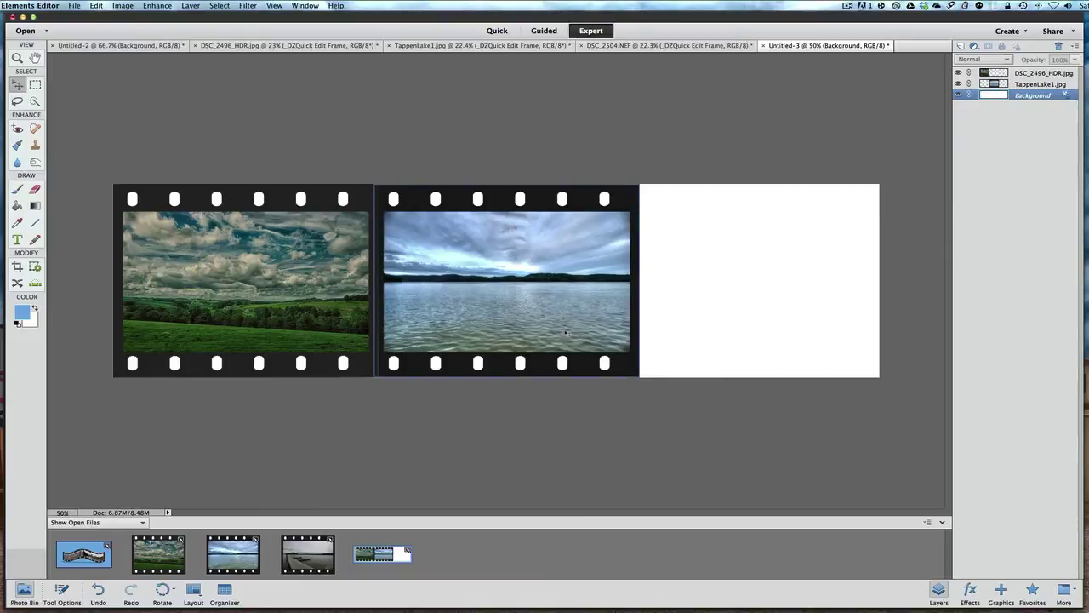
{"action": "left_click", "coordinate": [566, 331]}
{"action": "left_click_drag", "start_coordinate": [564, 333], "coordinate": [568, 332]}
{"action": "left_click", "coordinate": [675, 335]}
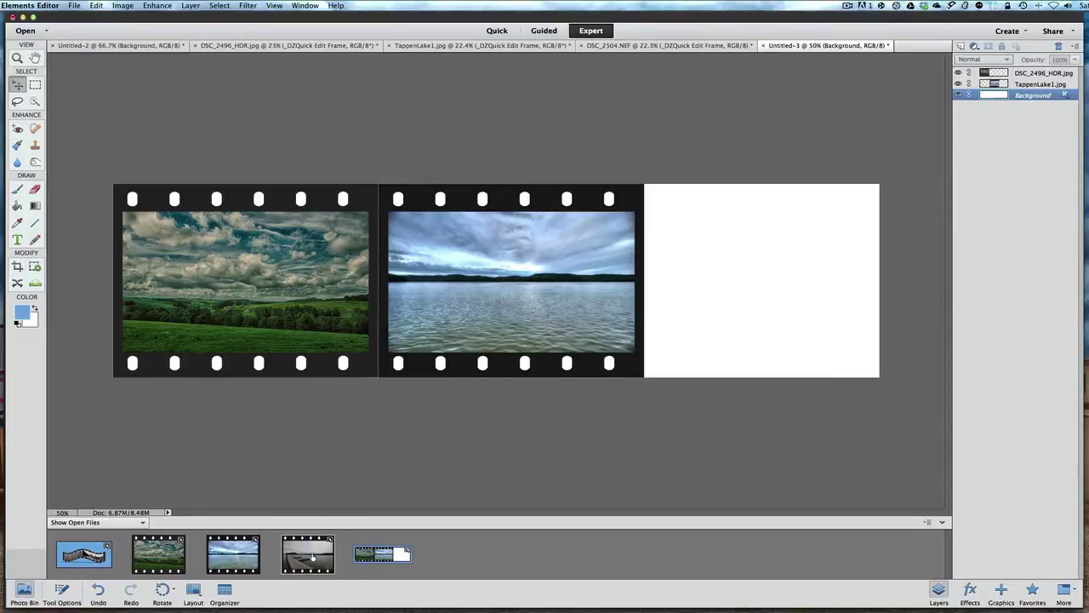
{"action": "left_click_drag", "start_coordinate": [311, 558], "coordinate": [754, 315]}
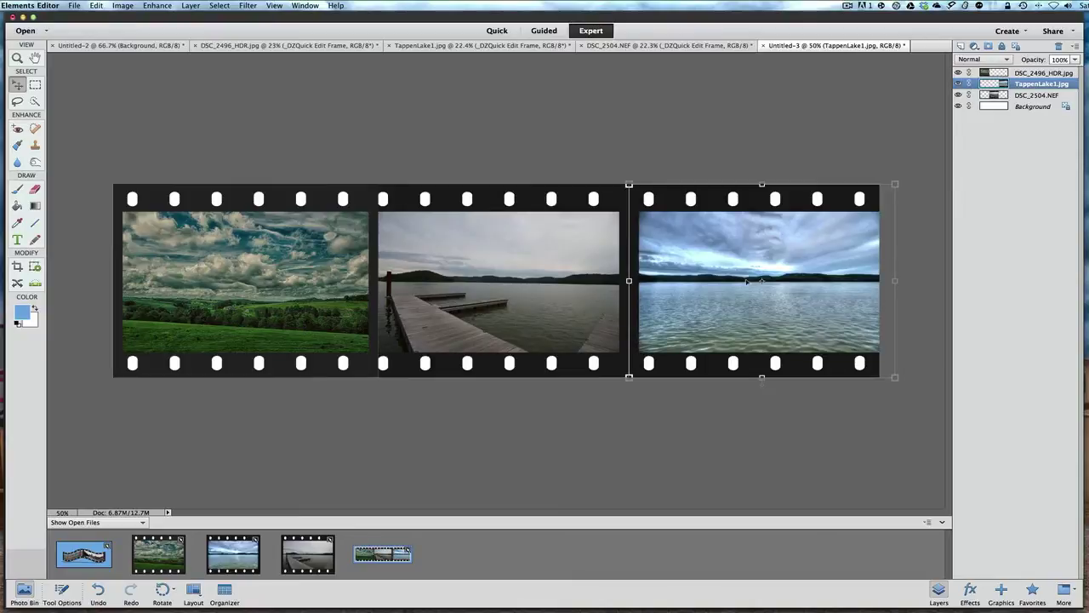
Scale the DSC_2496_HDR.jpg frame down to about 93.5% and the DSC_2504.NEF frame to about 93.7%
{"action": "left_click", "coordinate": [311, 298]}
{"action": "left_click_drag", "start_coordinate": [377, 375], "coordinate": [347, 375]}
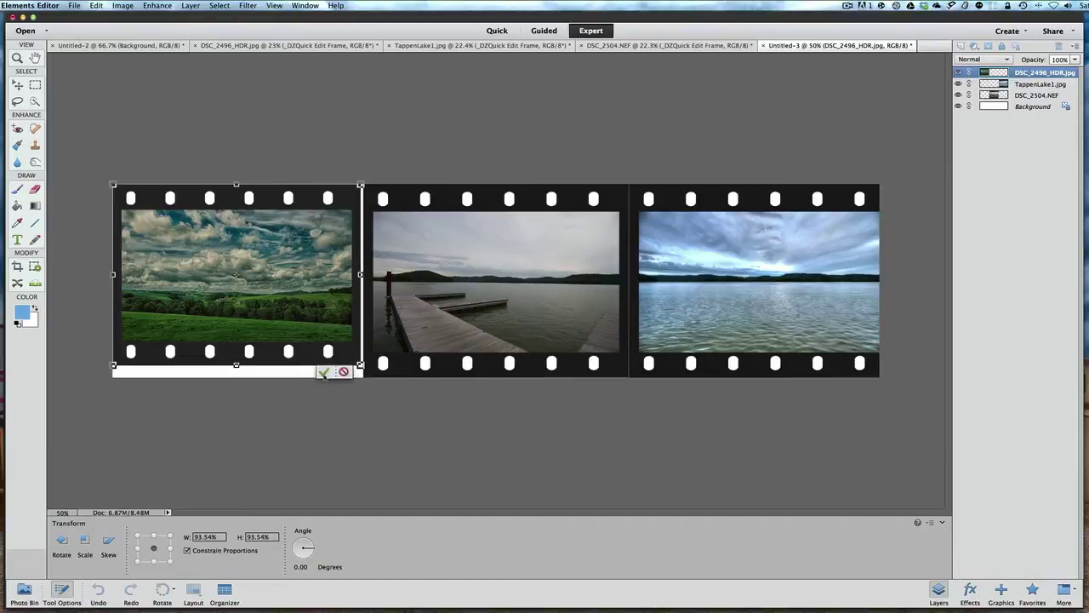
{"action": "left_click", "coordinate": [323, 372]}
{"action": "left_click", "coordinate": [570, 367]}
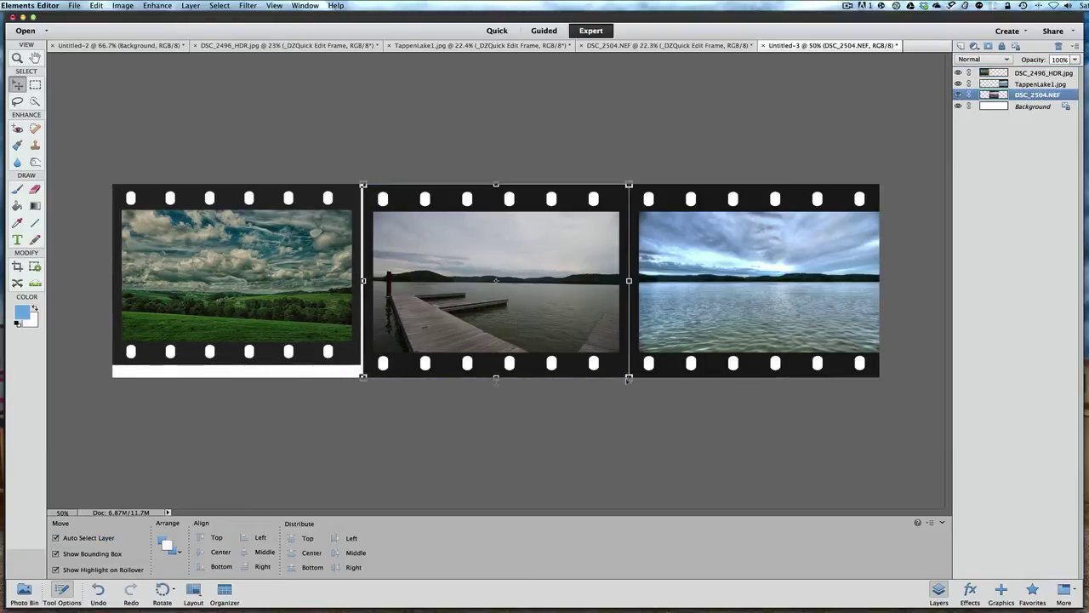
{"action": "left_click_drag", "start_coordinate": [628, 376], "coordinate": [612, 364]}
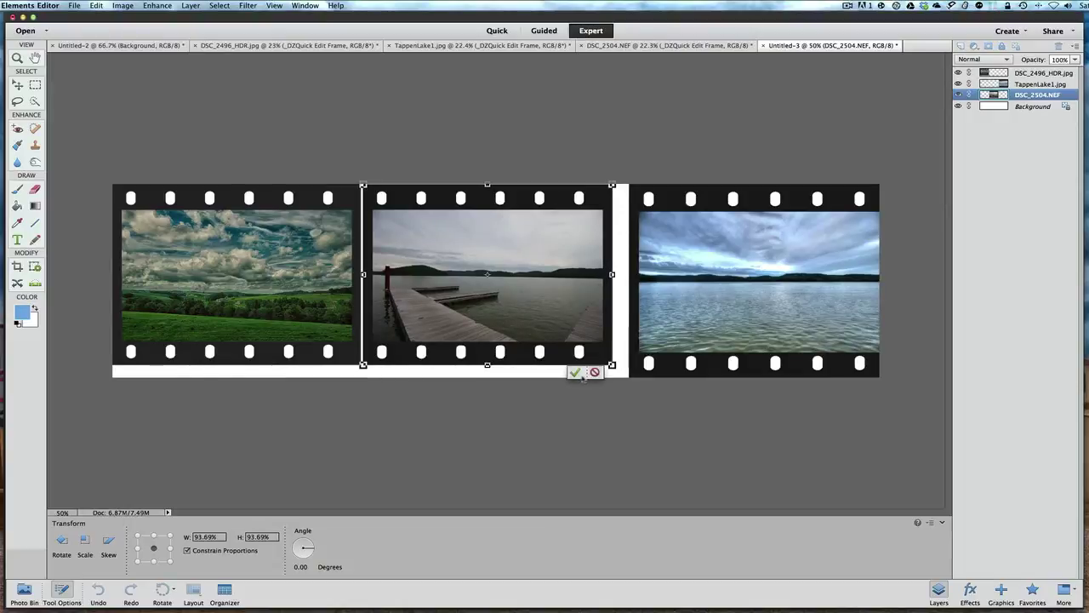
{"action": "left_click", "coordinate": [576, 374]}
Scale the TappenLake1.jpg frame down to about 93.3% and move it left, closer to the middle frame
{"action": "left_click", "coordinate": [802, 340]}
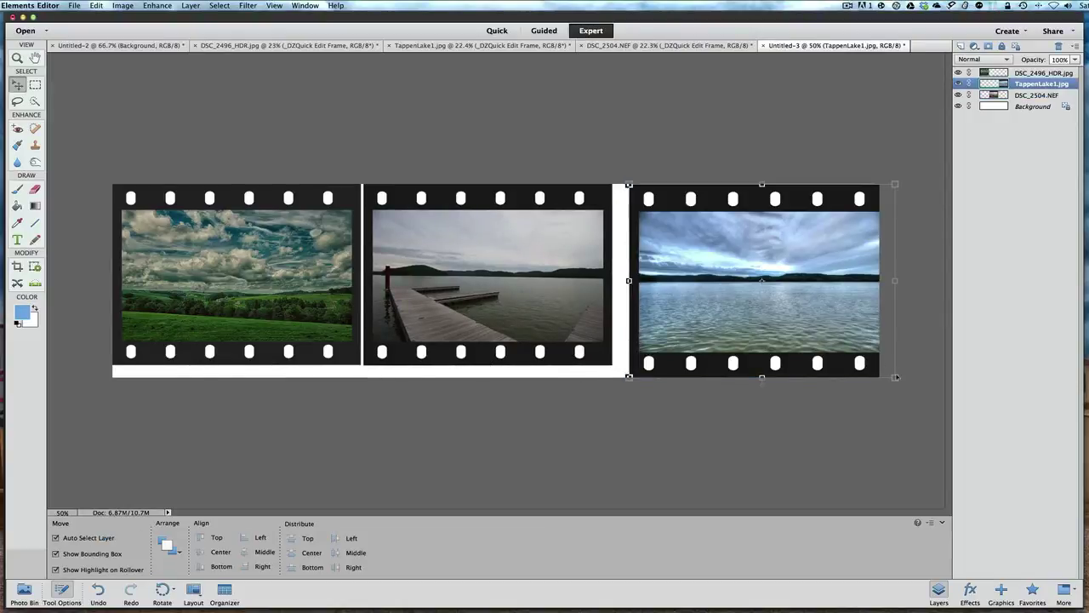
{"action": "left_click_drag", "start_coordinate": [895, 376], "coordinate": [873, 366]}
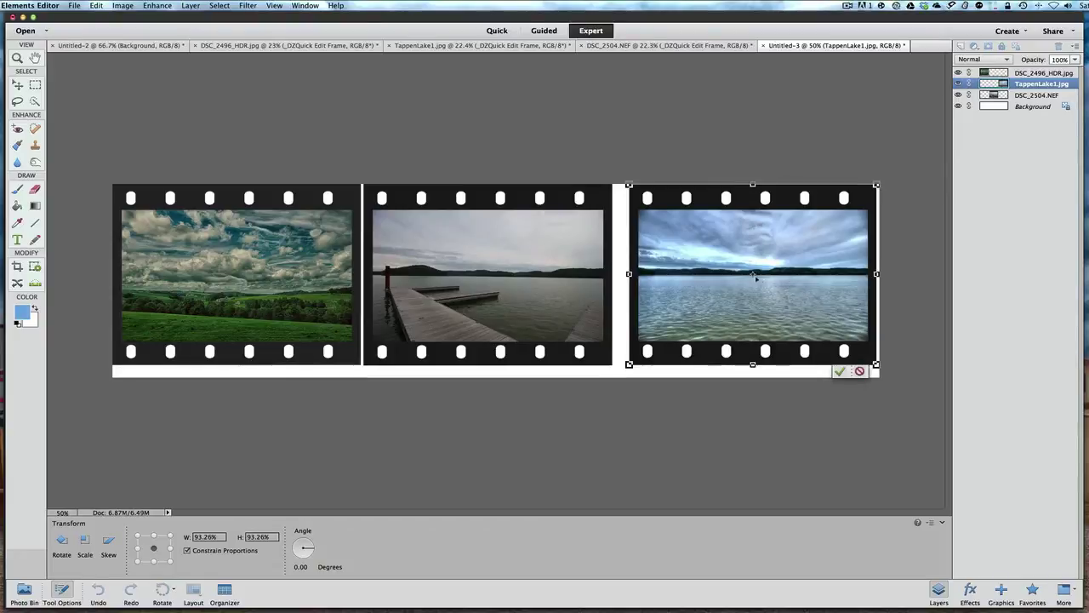
{"action": "mouse_move", "coordinate": [755, 278]}
{"action": "left_mouse_down"}
{"action": "mouse_move", "coordinate": [492, 281]}
{"action": "mouse_move", "coordinate": [759, 270]}
{"action": "mouse_move", "coordinate": [742, 274]}
{"action": "left_mouse_up"}
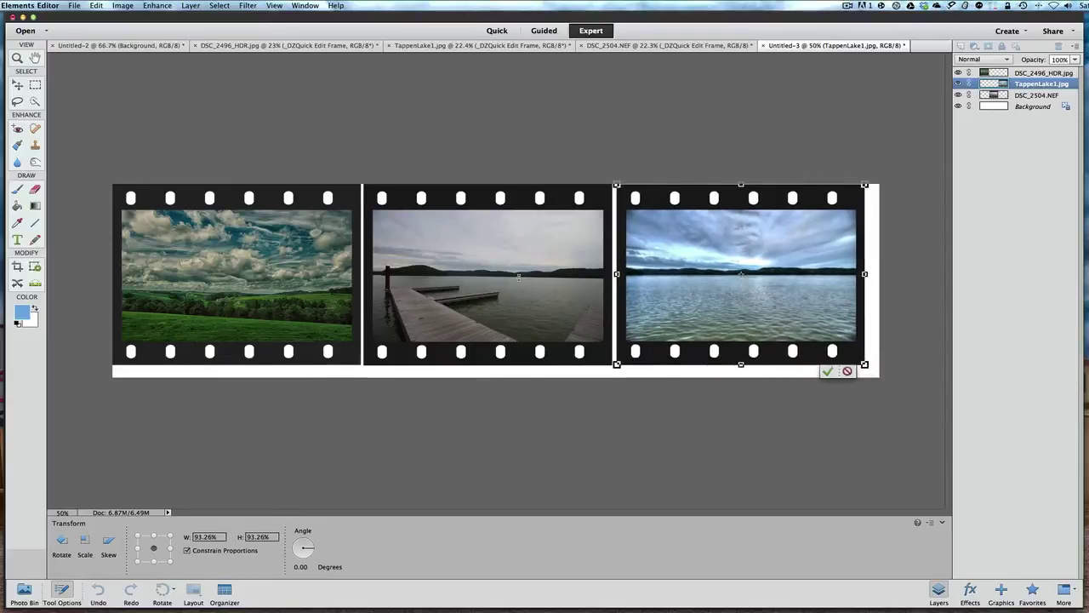
{"action": "left_click", "coordinate": [827, 371]}
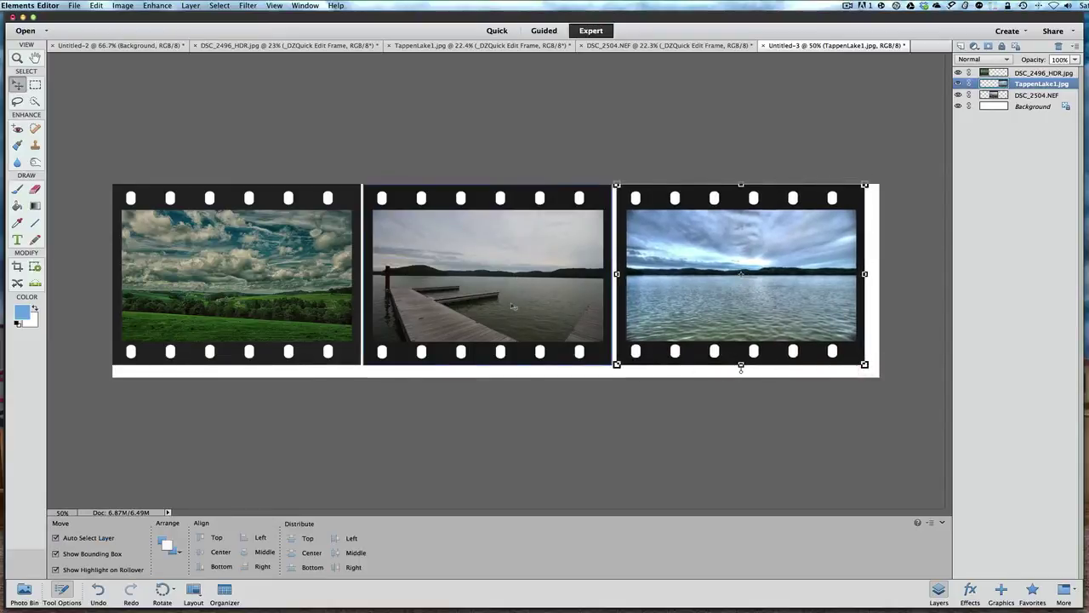
Move the DSC_2504.NEF and TappenLake1.jpg frames left so all three frames sit edge to edge and level
{"action": "left_click_drag", "start_coordinate": [505, 294], "coordinate": [501, 294]}
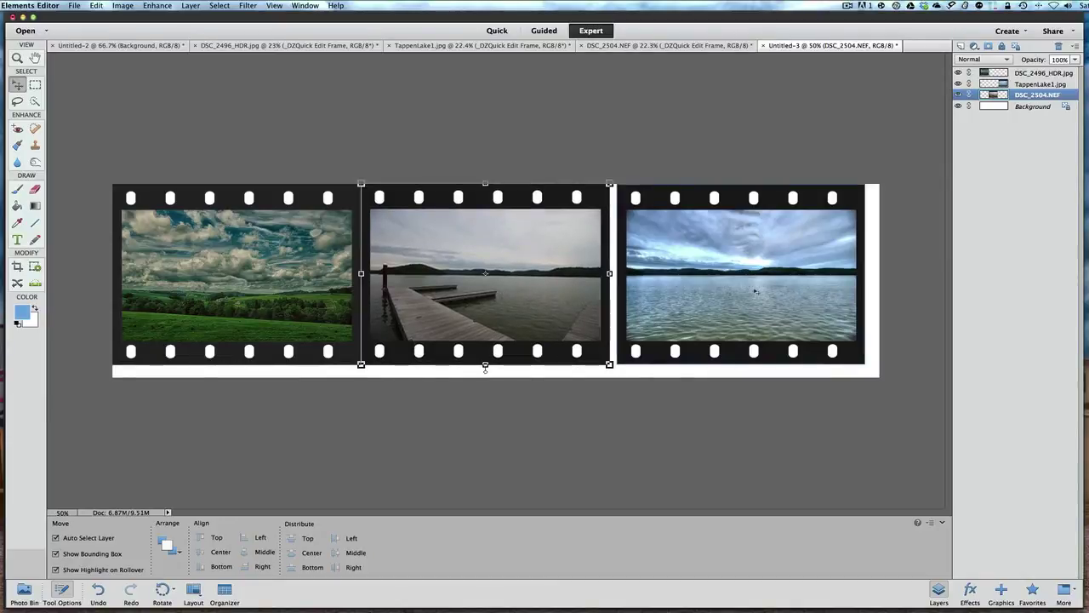
{"action": "left_click", "coordinate": [760, 291]}
{"action": "left_click_drag", "start_coordinate": [759, 291], "coordinate": [753, 290]}
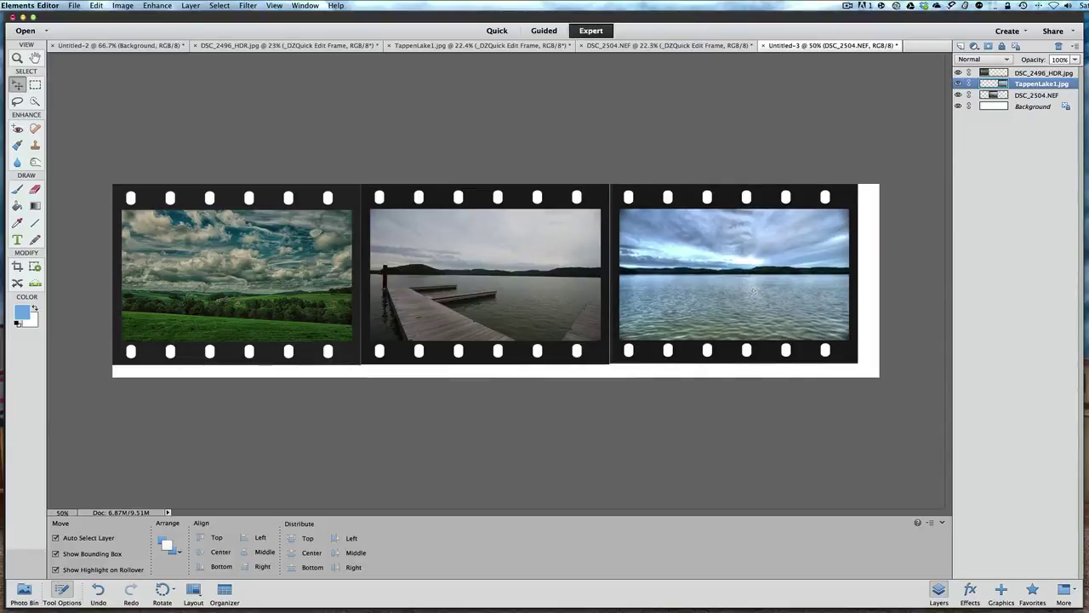
{"action": "left_click_drag", "start_coordinate": [753, 289], "coordinate": [752, 290]}
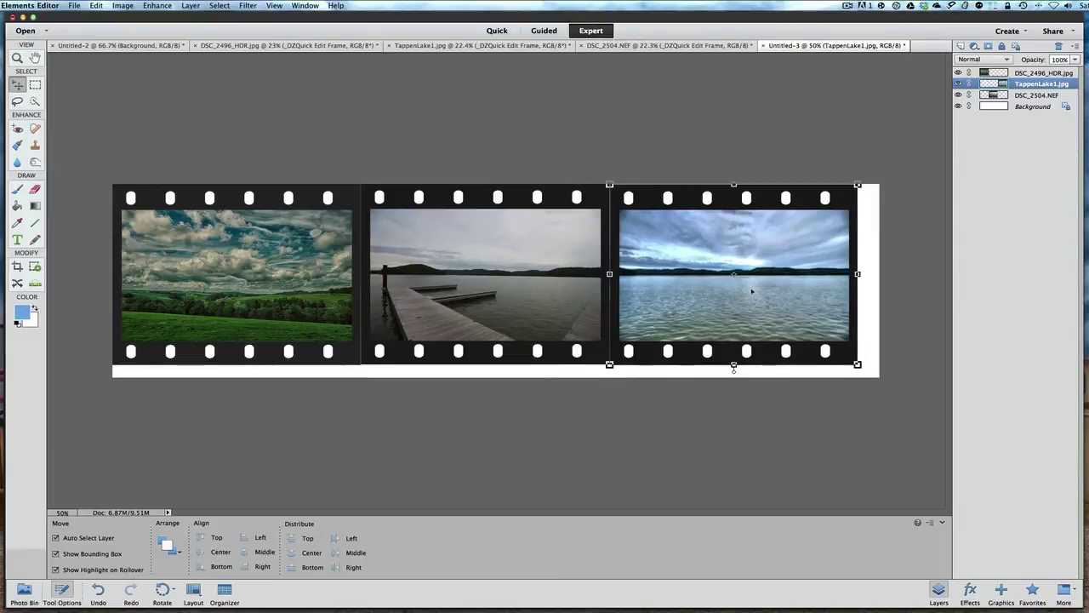
{"action": "left_click", "coordinate": [569, 371]}
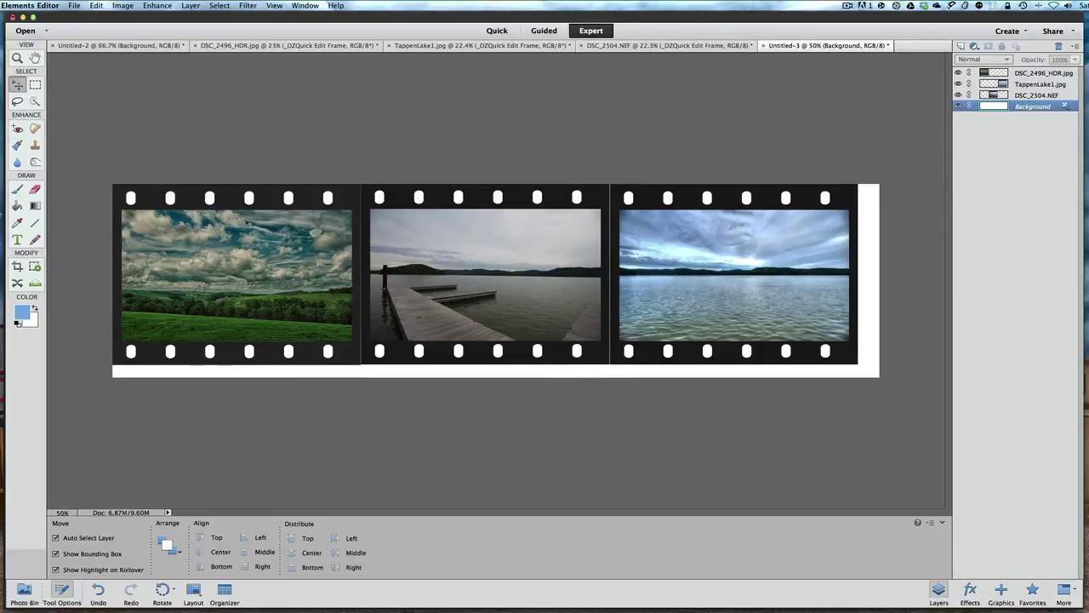
Crop the document to the three frames, removing the white areas below and to the right of the strip
{"action": "left_click", "coordinate": [17, 267]}
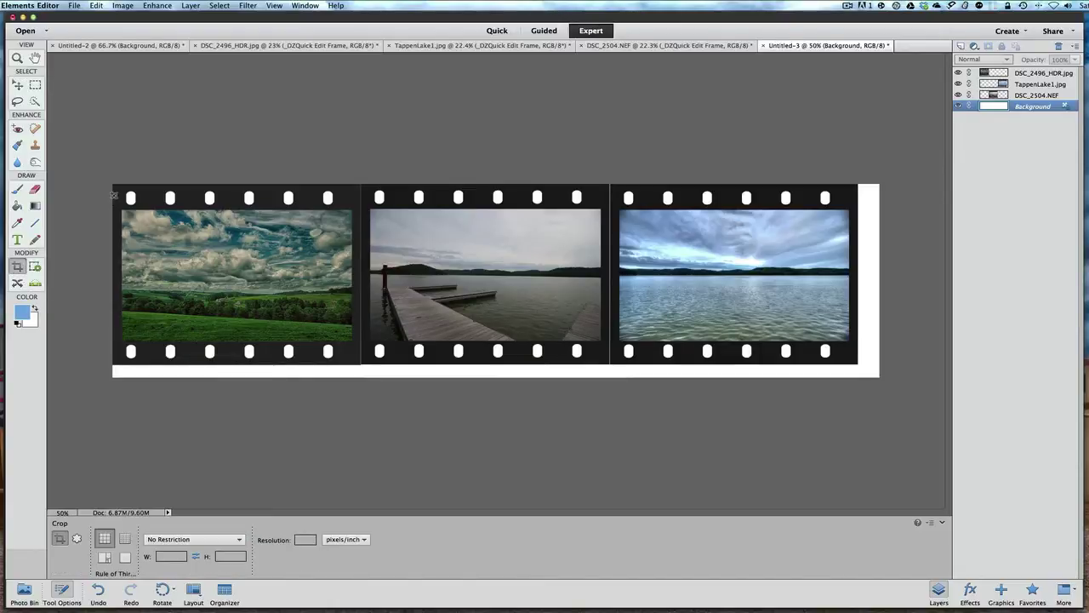
{"action": "left_click_drag", "start_coordinate": [114, 185], "coordinate": [854, 364]}
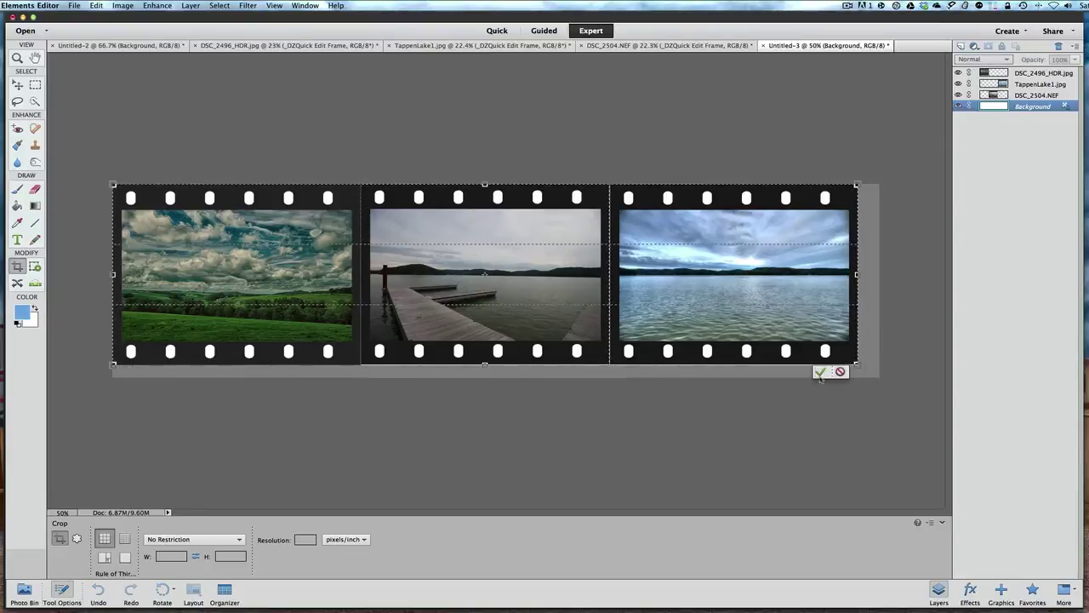
{"action": "left_click", "coordinate": [821, 371]}
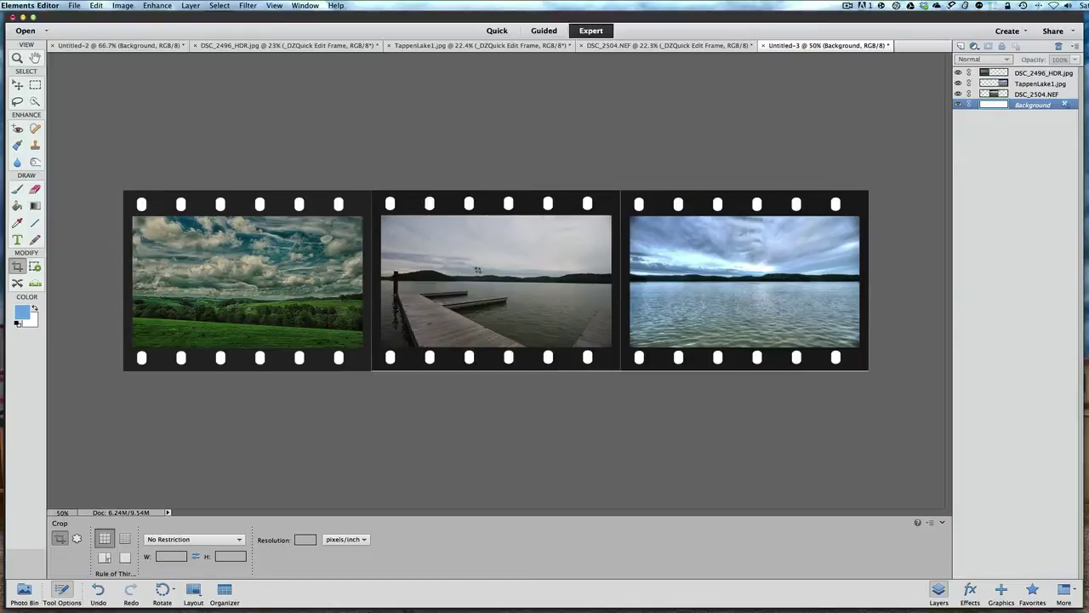
Enlarge the middle DSC_2504.NEF frame slightly to about 101% to cover the white edges around it
{"action": "key", "text": "v"}
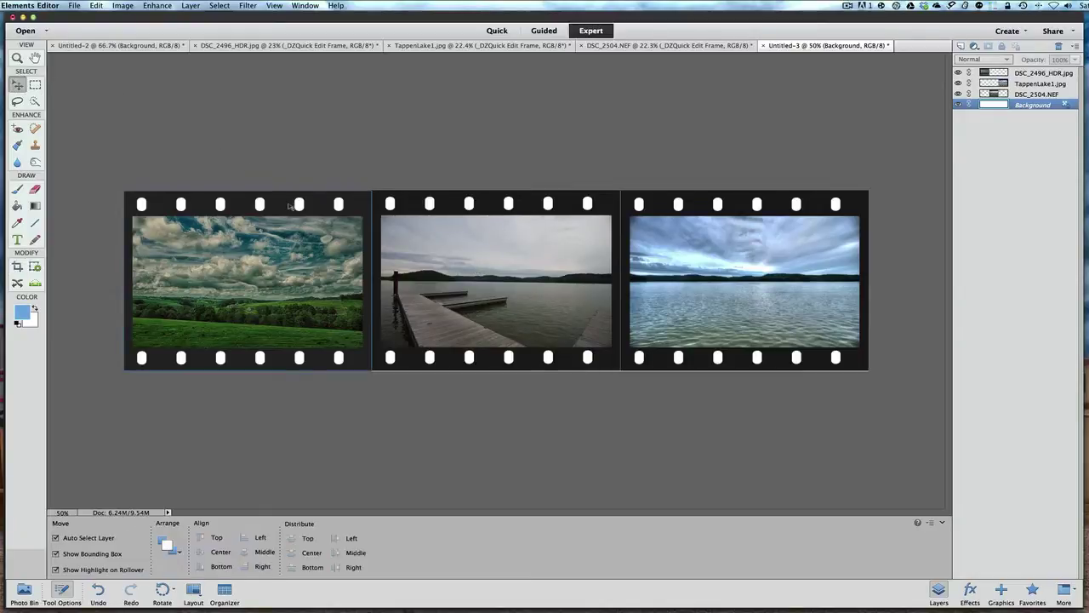
{"action": "left_click_drag", "start_coordinate": [494, 265], "coordinate": [491, 263]}
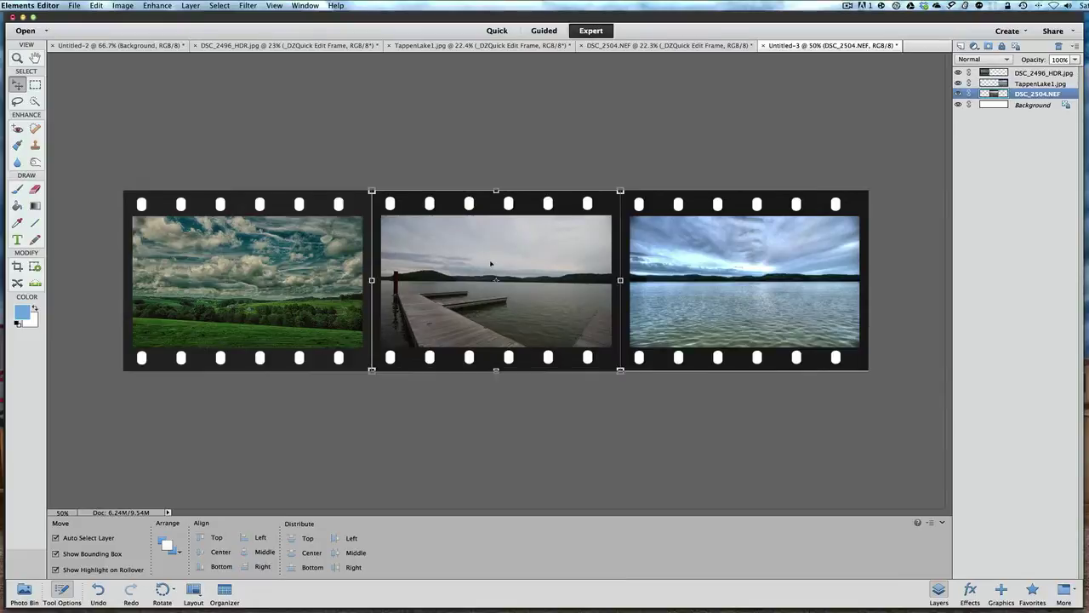
{"action": "left_click_drag", "start_coordinate": [620, 370], "coordinate": [621, 372]}
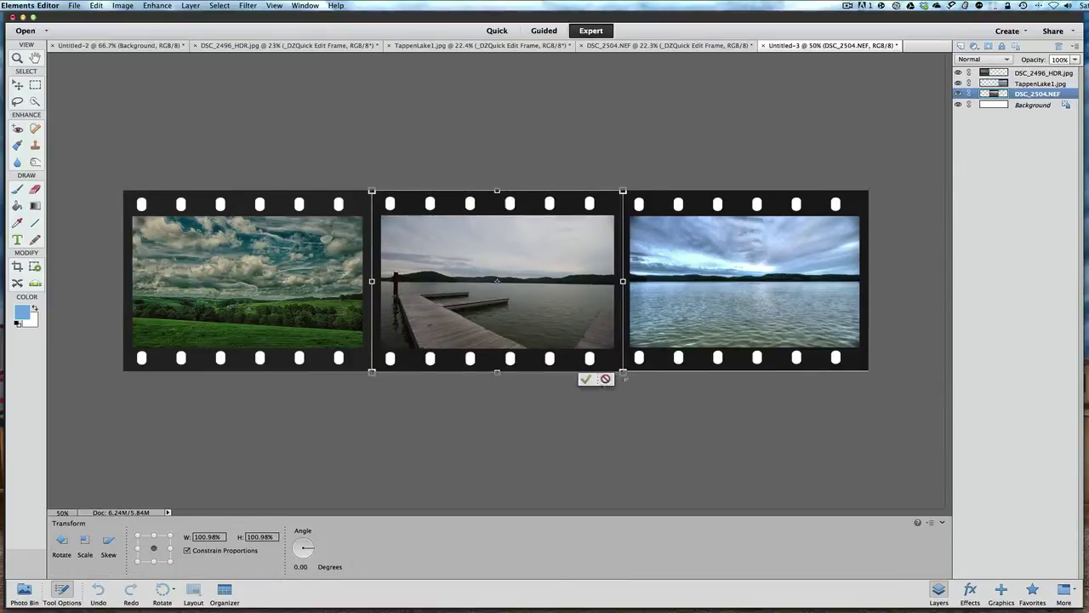
{"action": "left_click", "coordinate": [585, 378]}
Enlarge the TappenLake1.jpg frame slightly to about 100.35% to cover the white line along its edge
{"action": "left_click", "coordinate": [678, 356]}
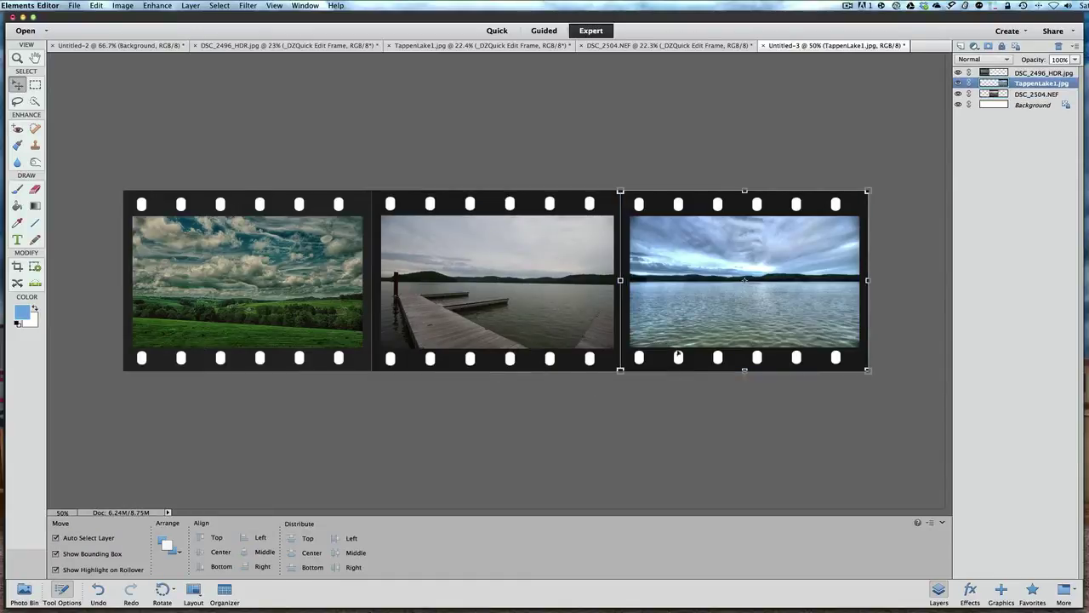
{"action": "left_click", "coordinate": [867, 371]}
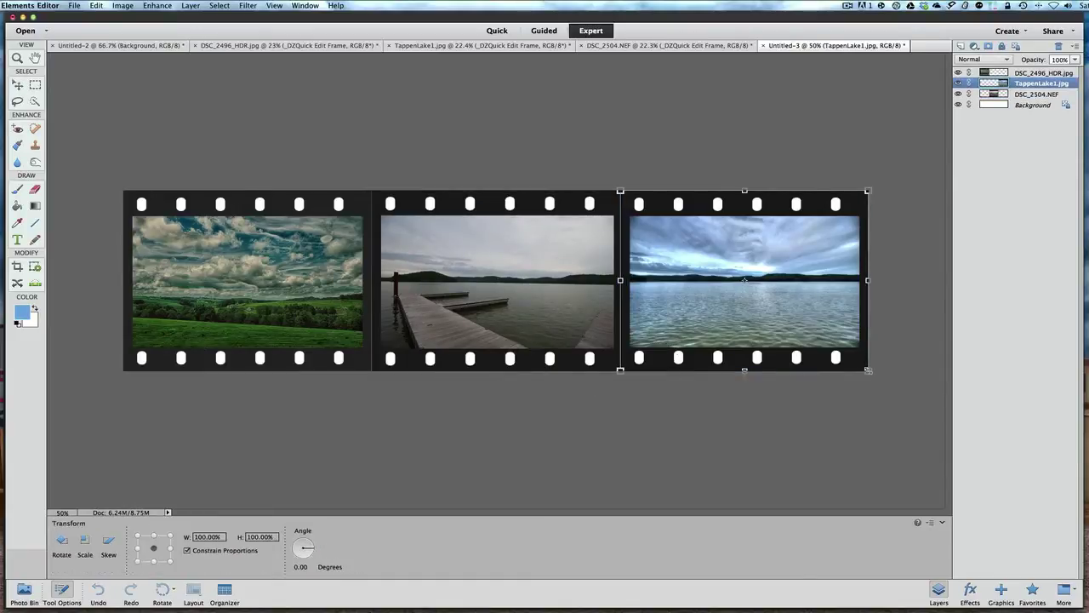
{"action": "left_click_drag", "start_coordinate": [867, 371], "coordinate": [869, 372]}
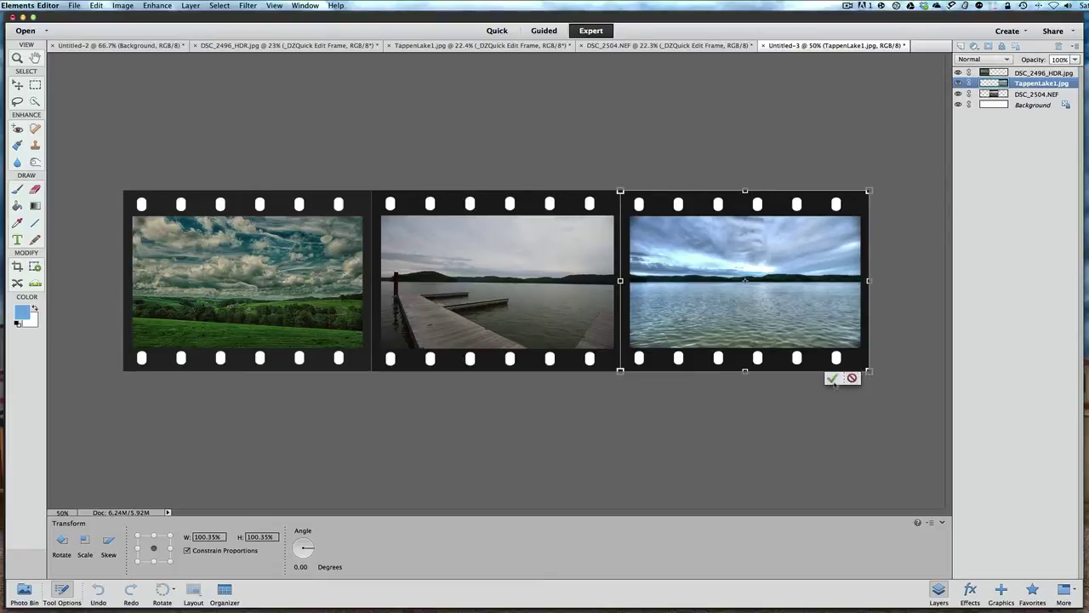
{"action": "left_click", "coordinate": [833, 381]}
{"action": "left_click", "coordinate": [791, 400]}
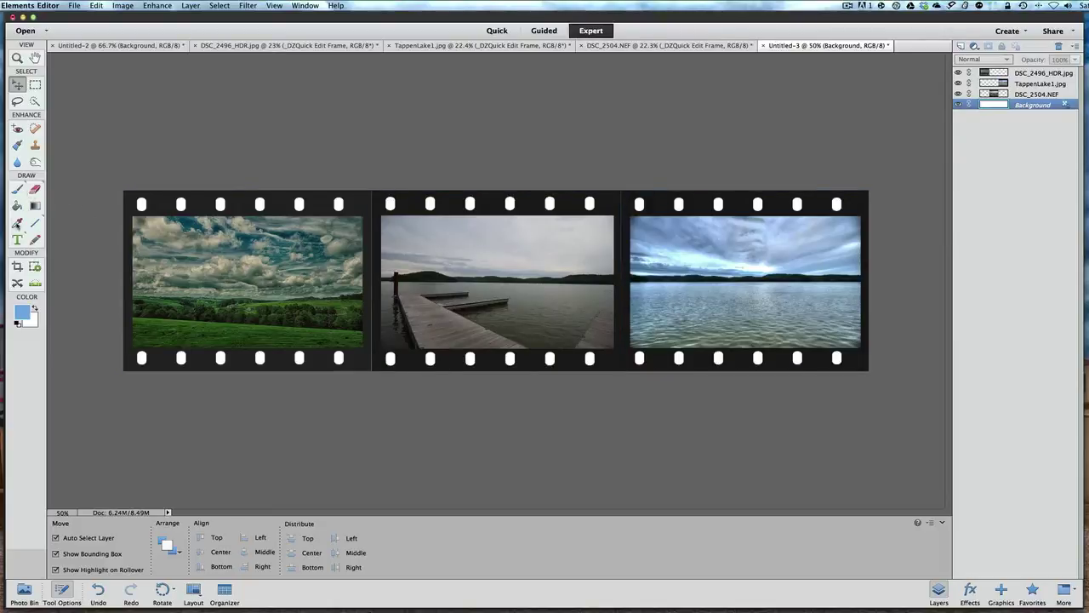
Sample the dark film border as foreground color and select narrow full-height strips over both seams between the frames
{"action": "left_click", "coordinate": [17, 223]}
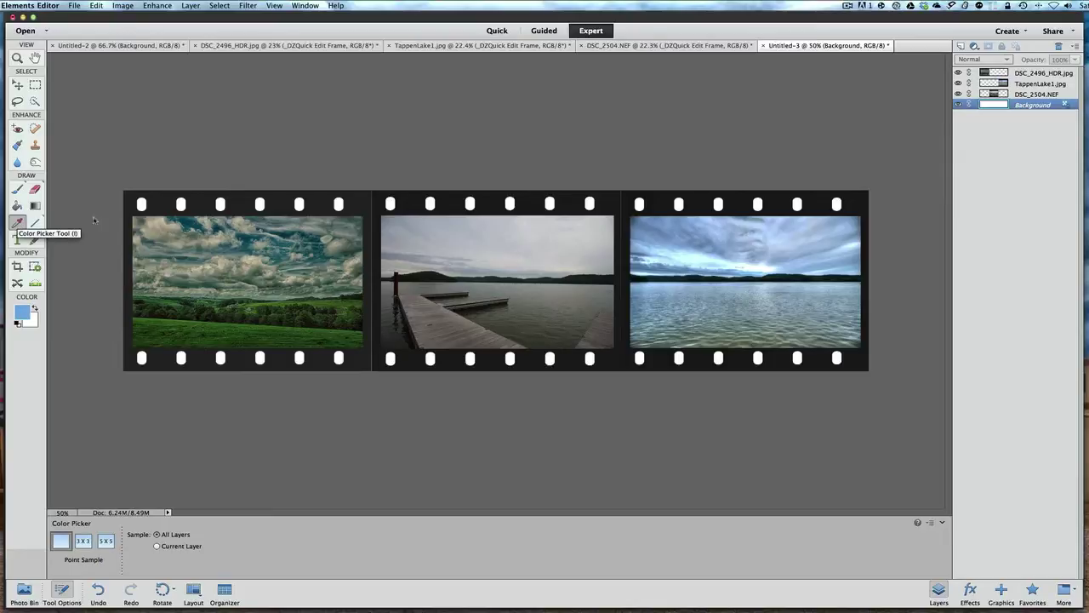
{"action": "left_click", "coordinate": [368, 200]}
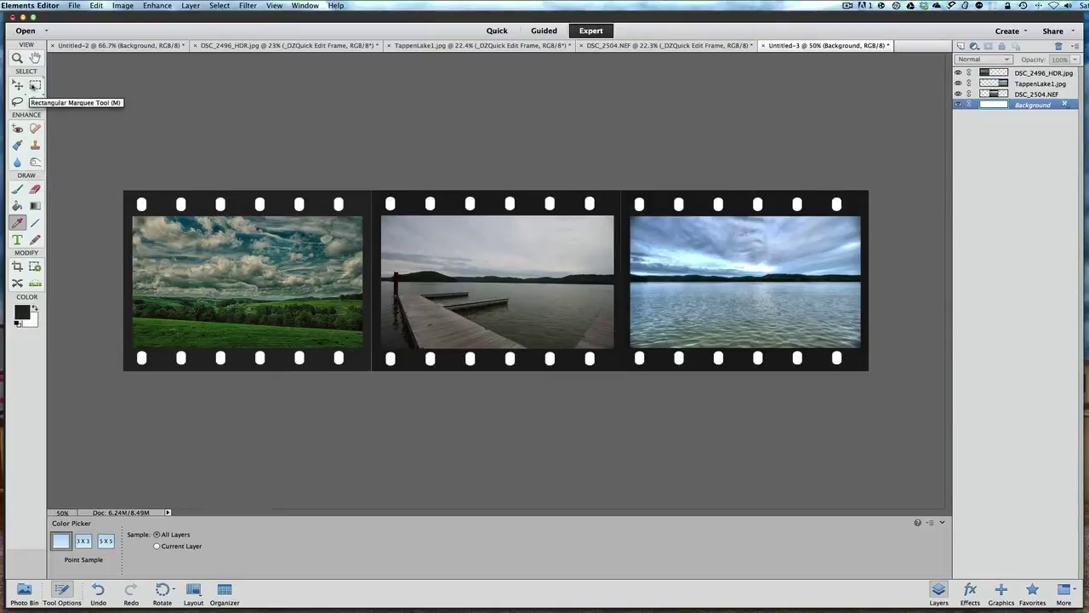
{"action": "left_click", "coordinate": [35, 86]}
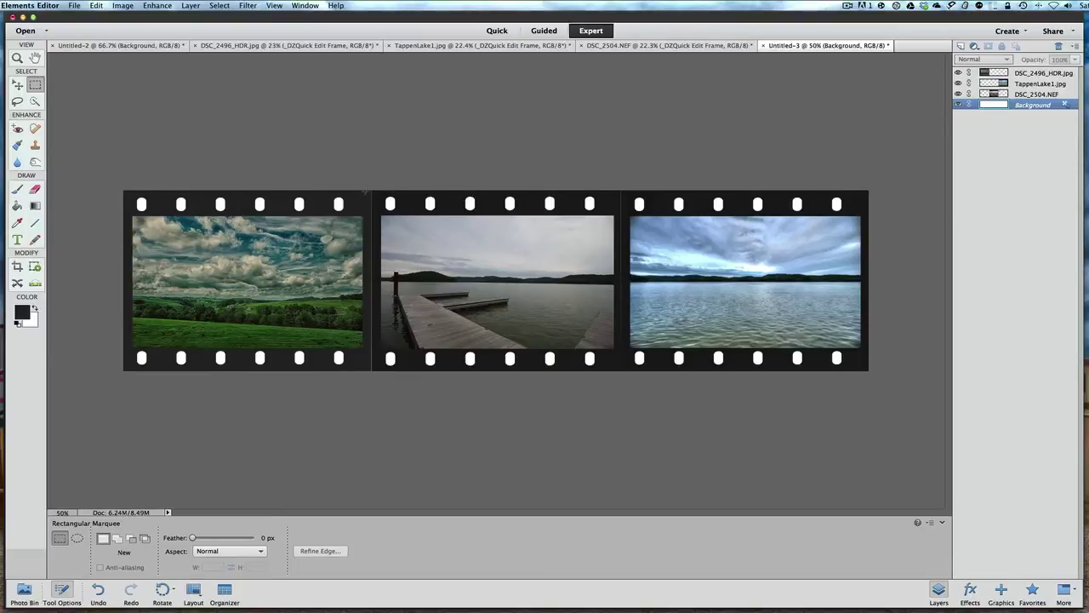
{"action": "left_click_drag", "start_coordinate": [367, 191], "coordinate": [376, 369]}
{"action": "left_click", "coordinate": [617, 195]}
{"action": "left_click_drag", "start_coordinate": [619, 195], "coordinate": [628, 370]}
{"action": "left_click", "coordinate": [118, 539]}
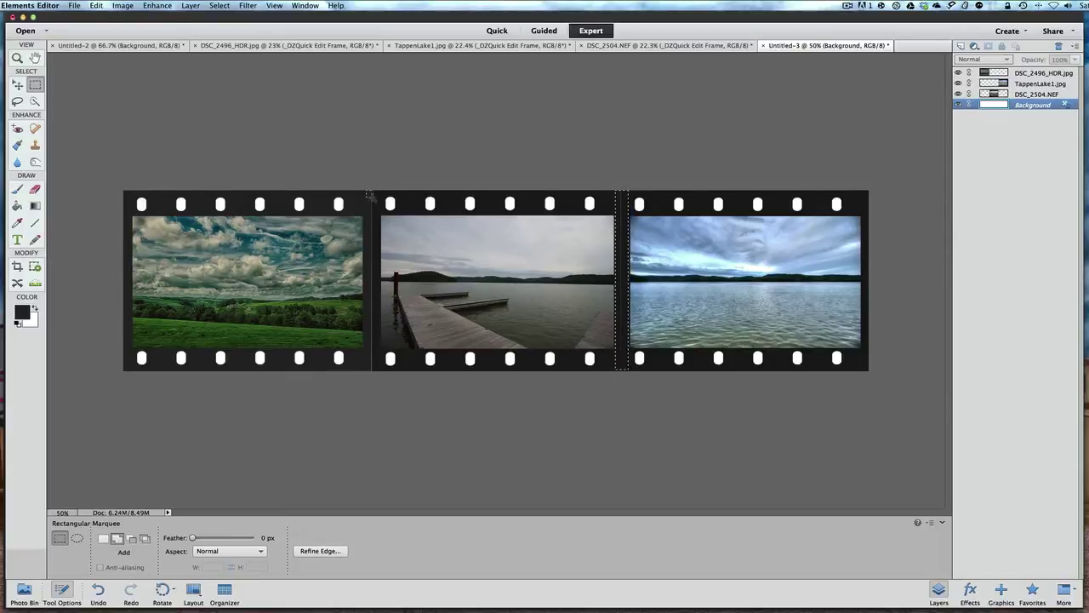
{"action": "left_click_drag", "start_coordinate": [370, 306], "coordinate": [380, 369]}
{"action": "left_click", "coordinate": [118, 542]}
Fill both selected seam strips on the Background layer with the foreground color at 100% opacity and deselect
{"action": "left_click", "coordinate": [97, 6]}
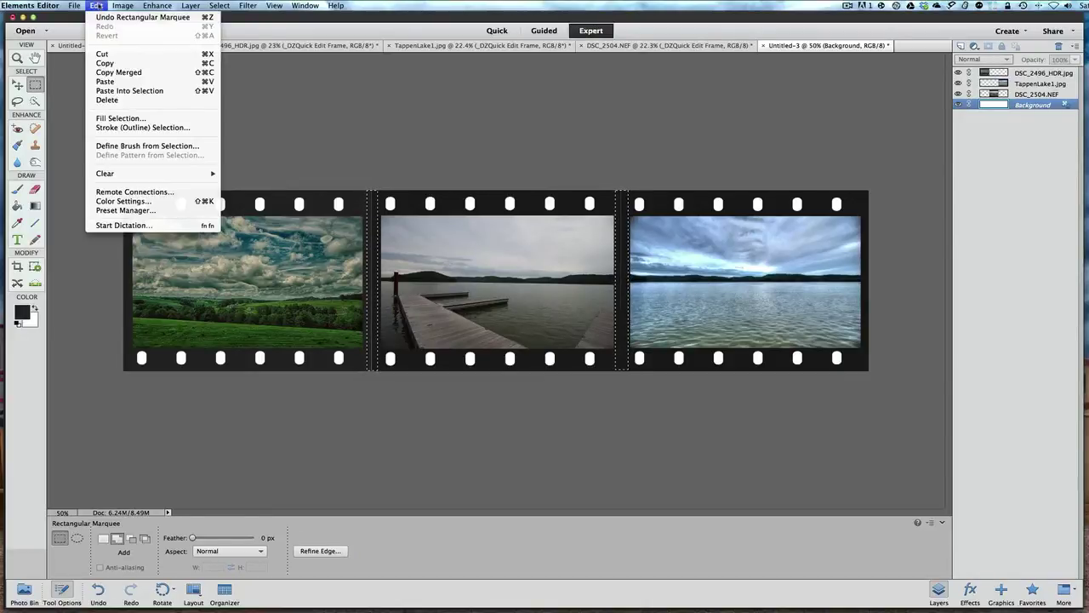
{"action": "left_click", "coordinate": [111, 118]}
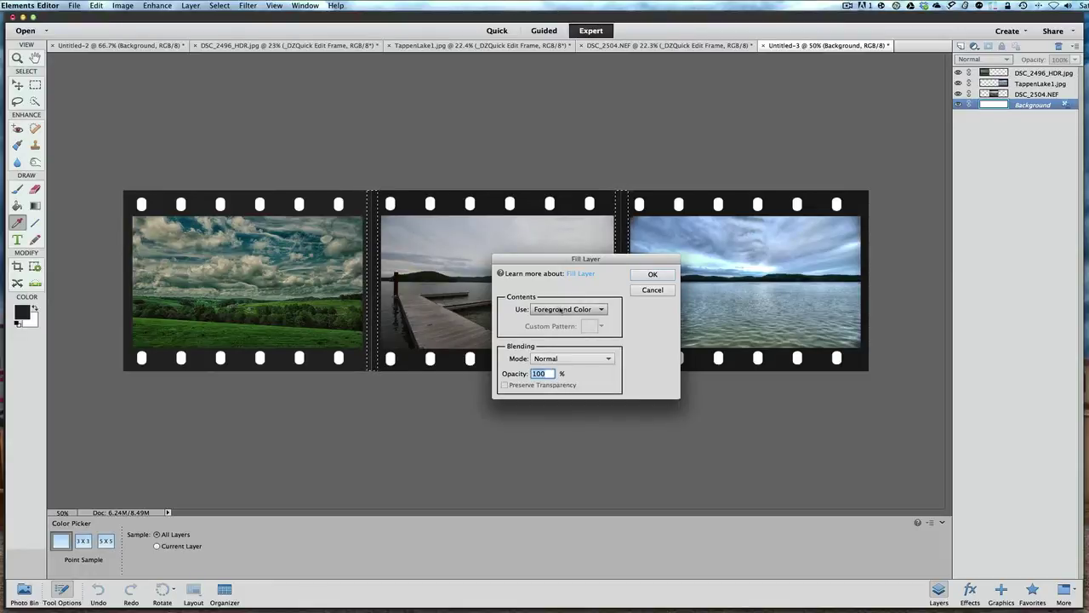
{"action": "left_click", "coordinate": [652, 275]}
{"action": "key", "text": "m"}
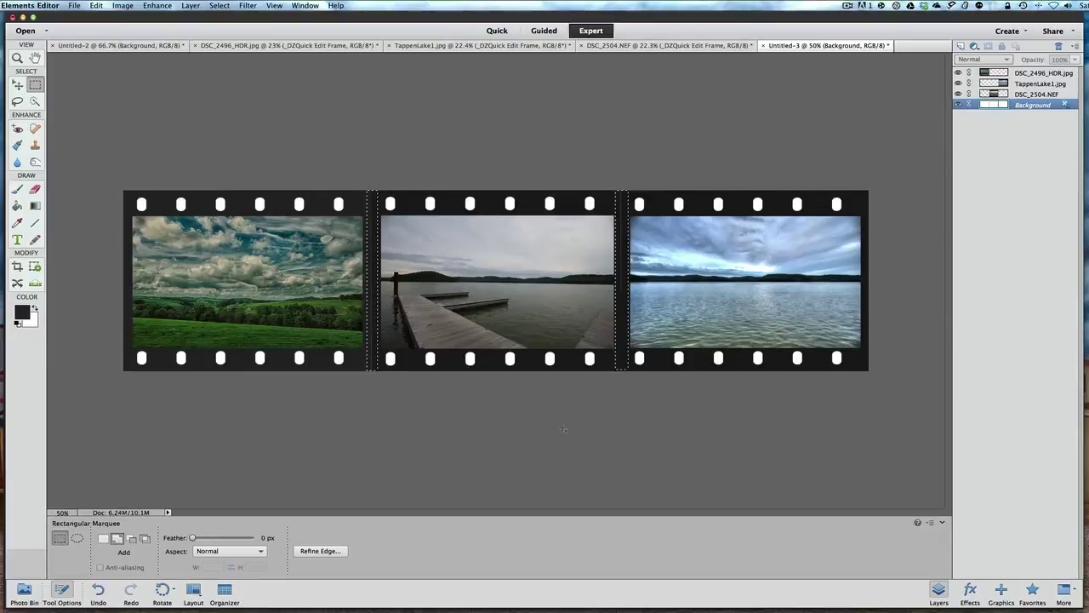
{"action": "left_click", "coordinate": [219, 5]}
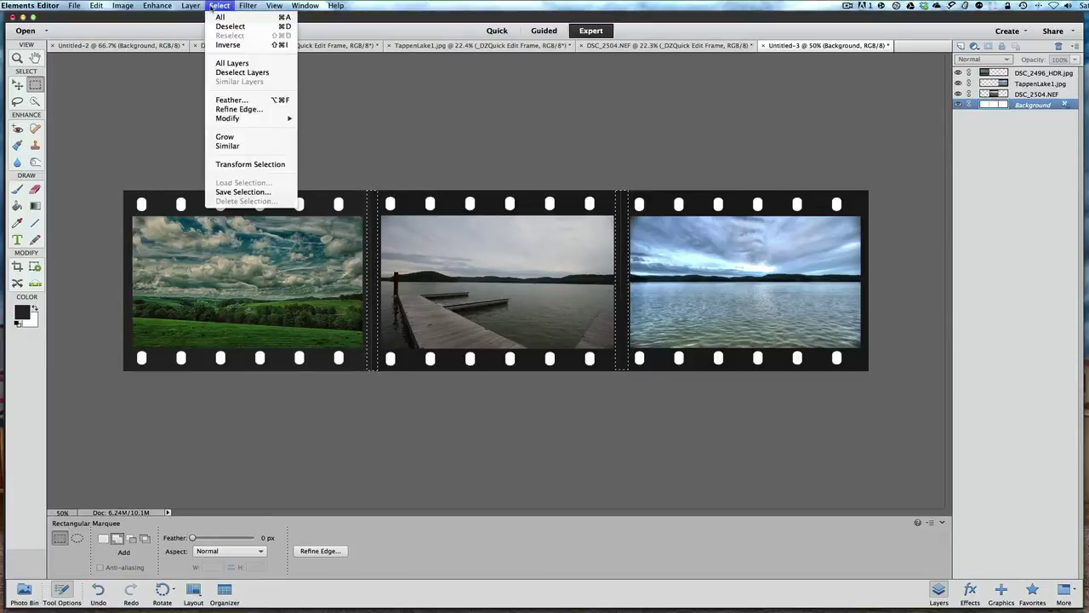
{"action": "left_click", "coordinate": [218, 30]}
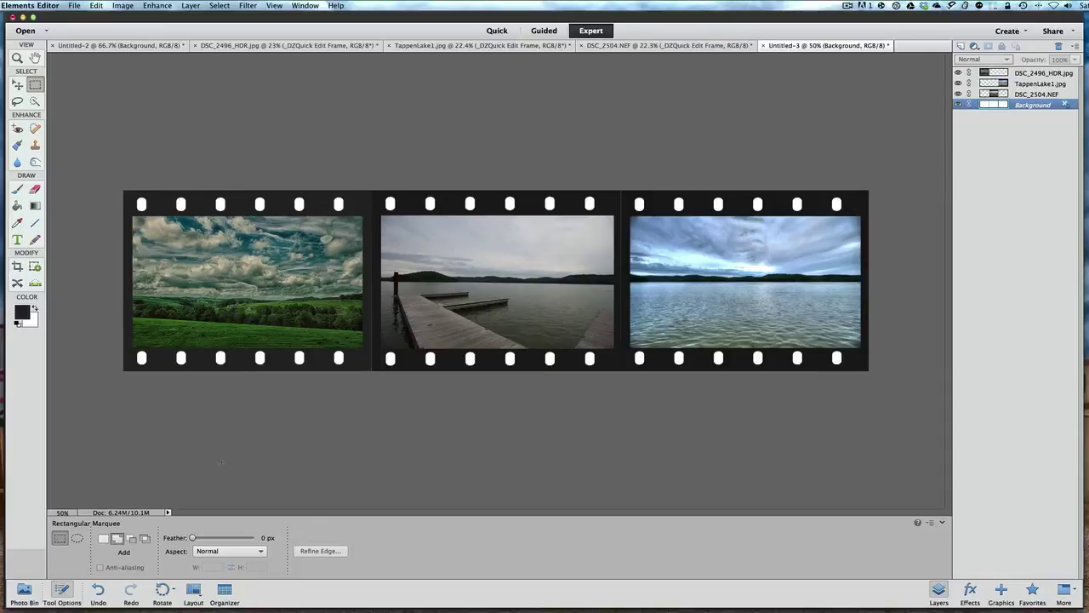
Select a narrow full-height strip over the seam between the first two frames, fill it with the foreground color, and deselect
{"action": "left_click", "coordinate": [103, 539]}
{"action": "left_click_drag", "start_coordinate": [366, 192], "coordinate": [377, 369]}
{"action": "left_click", "coordinate": [97, 6]}
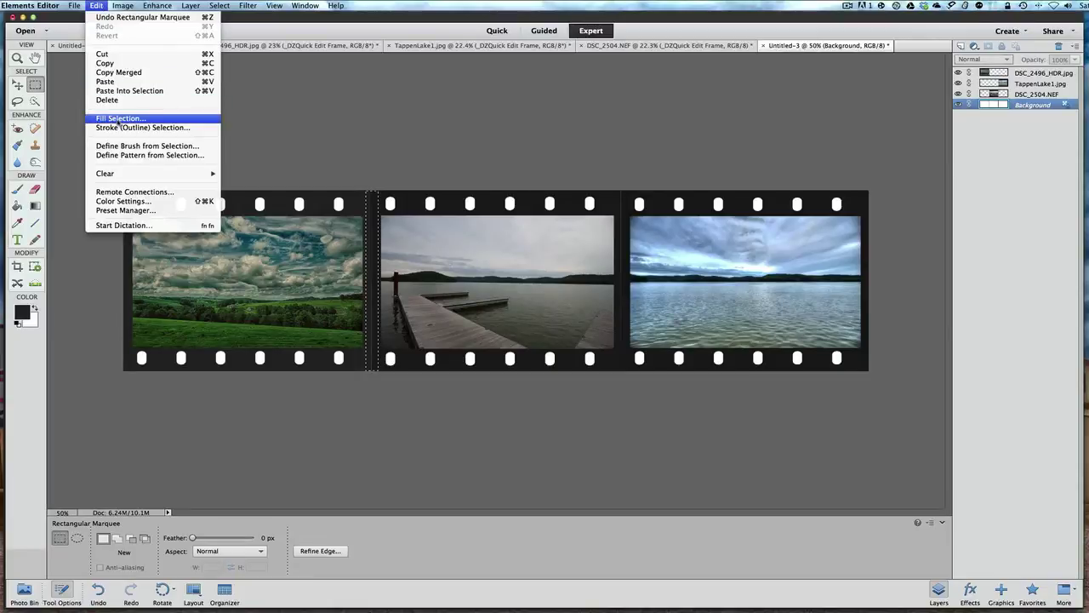
{"action": "left_click", "coordinate": [119, 119]}
{"action": "left_click", "coordinate": [652, 274]}
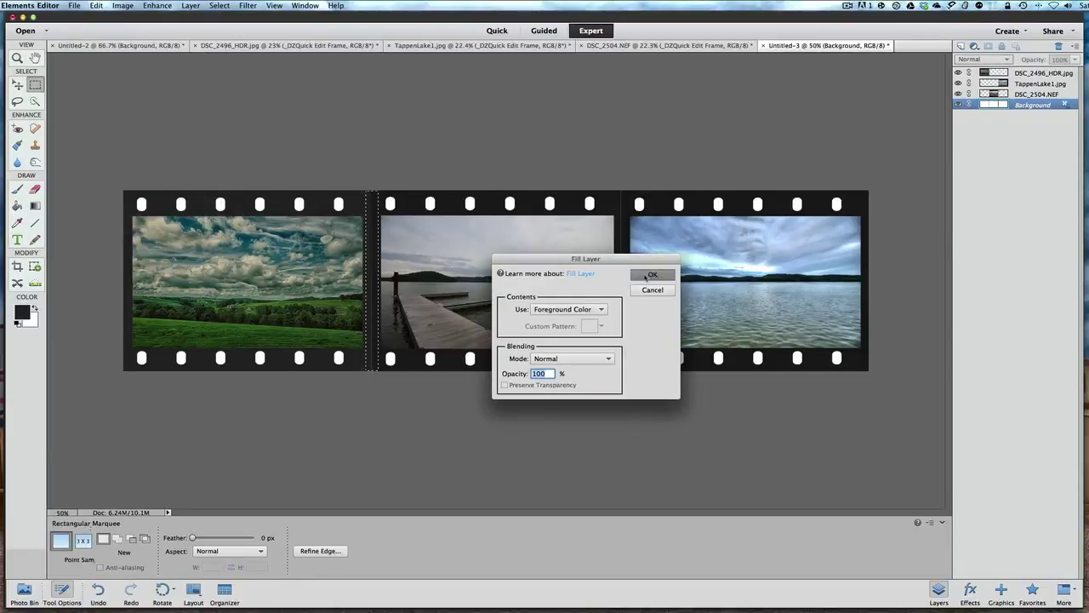
{"action": "left_click", "coordinate": [413, 426]}
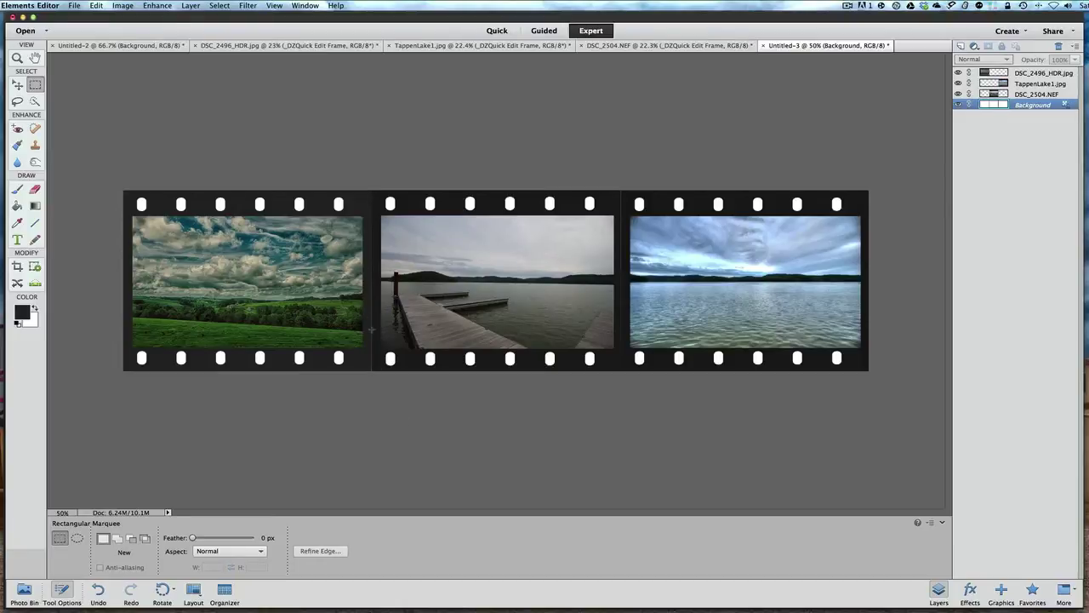
Merge the three photo layers and the Background into a single layer
{"action": "left_click", "coordinate": [17, 188]}
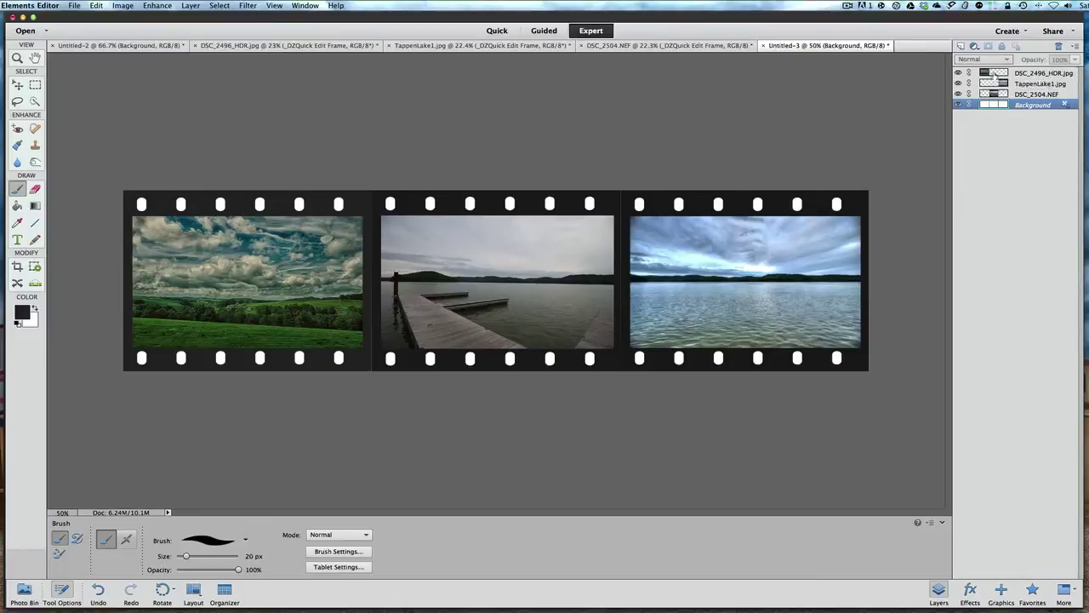
{"action": "left_click", "coordinate": [995, 74], "text": "shift"}
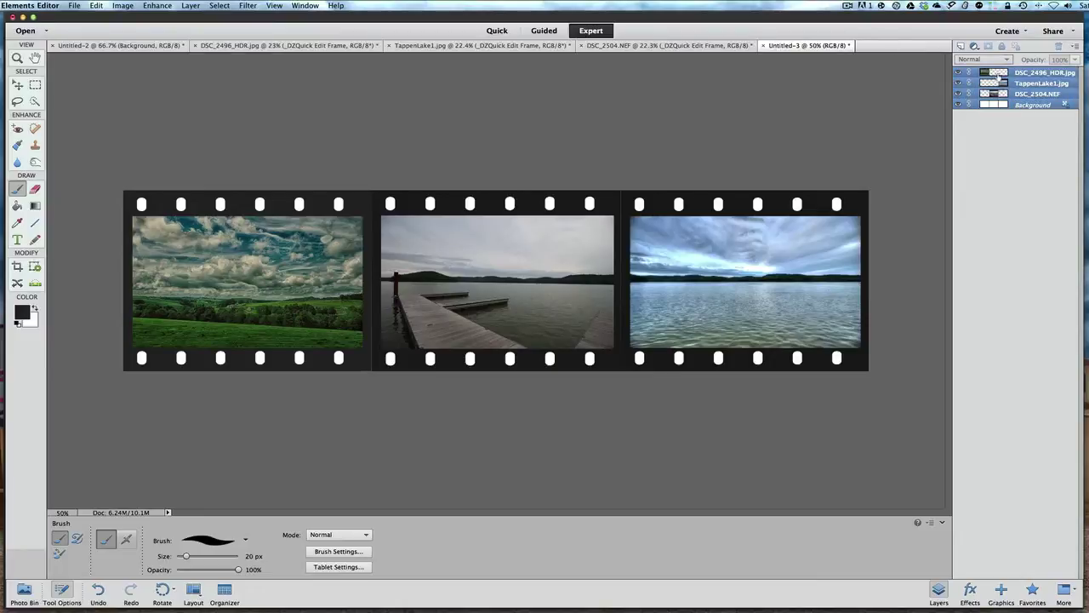
{"action": "right_click", "coordinate": [998, 76]}
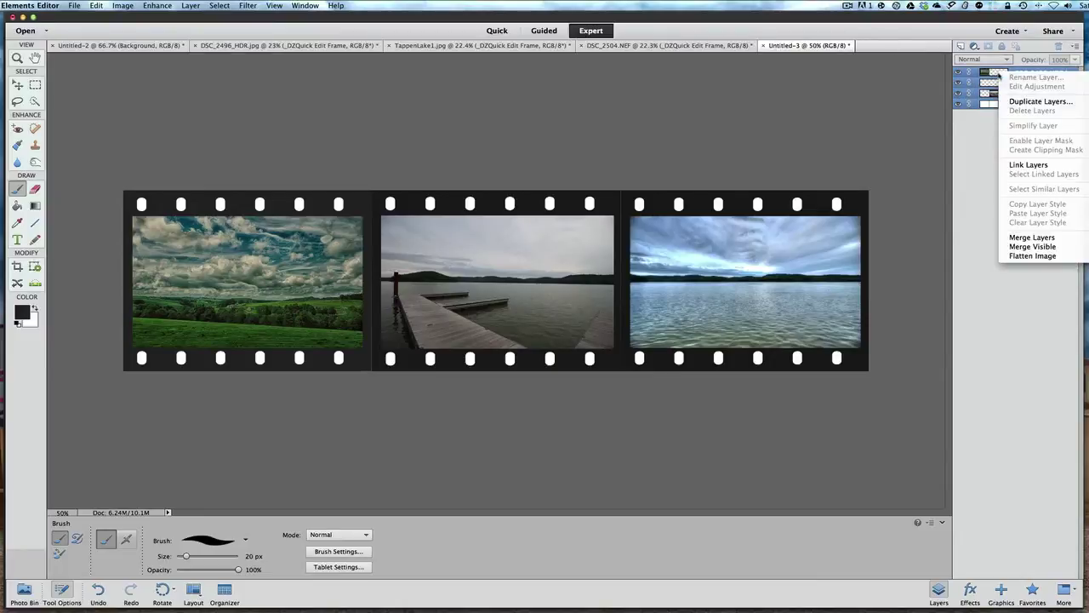
{"action": "left_click", "coordinate": [1018, 239]}
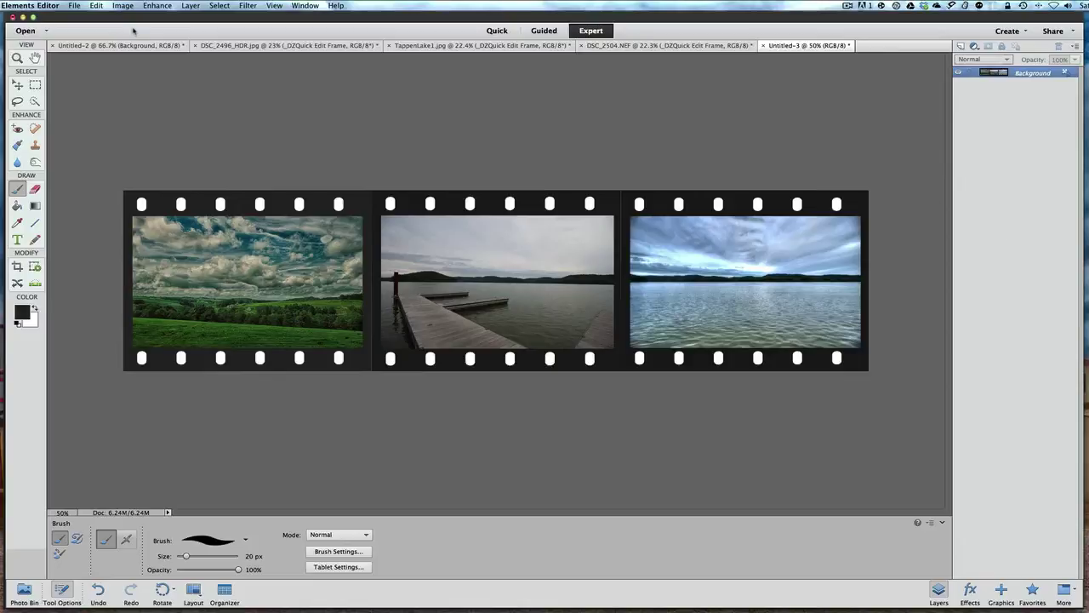
Check the merged filmstrip's pixel dimensions in Image Size
{"action": "left_click", "coordinate": [97, 6]}
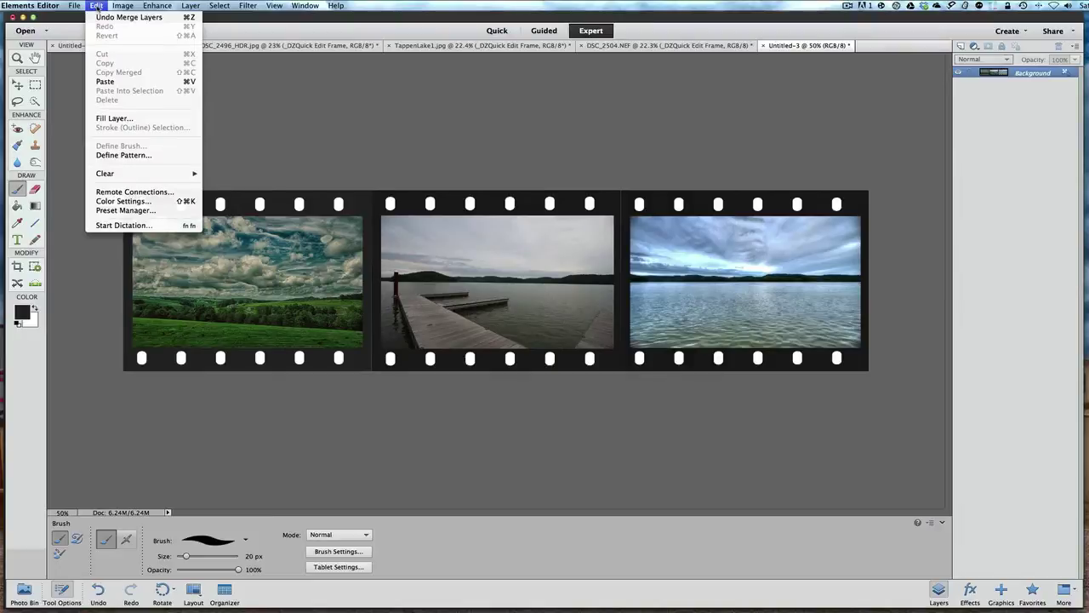
{"action": "mouse_move", "coordinate": [122, 7]}
{"action": "mouse_move", "coordinate": [126, 64]}
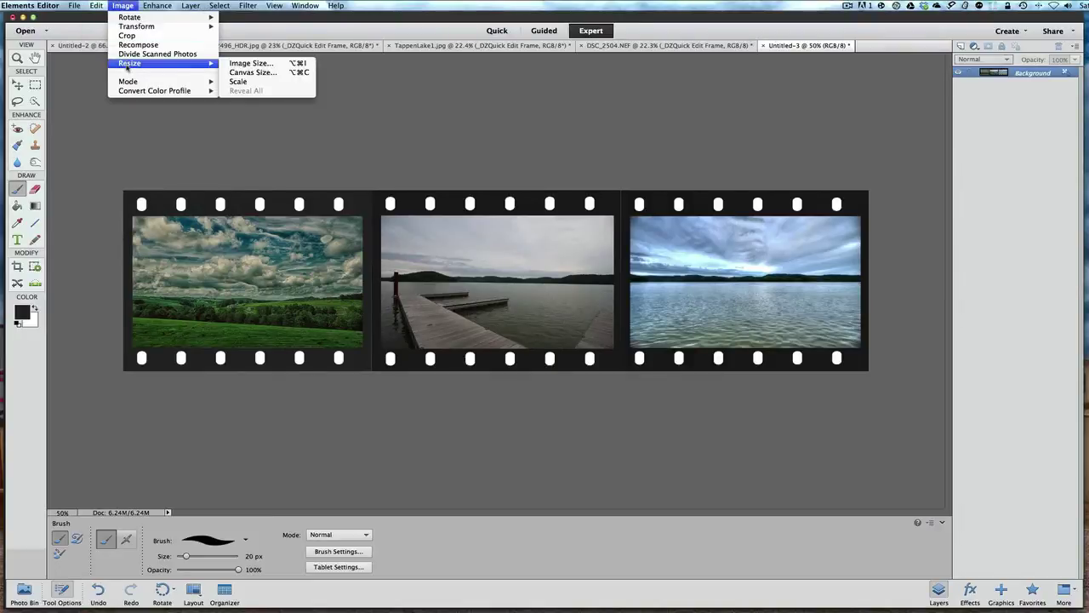
{"action": "left_click", "coordinate": [237, 63]}
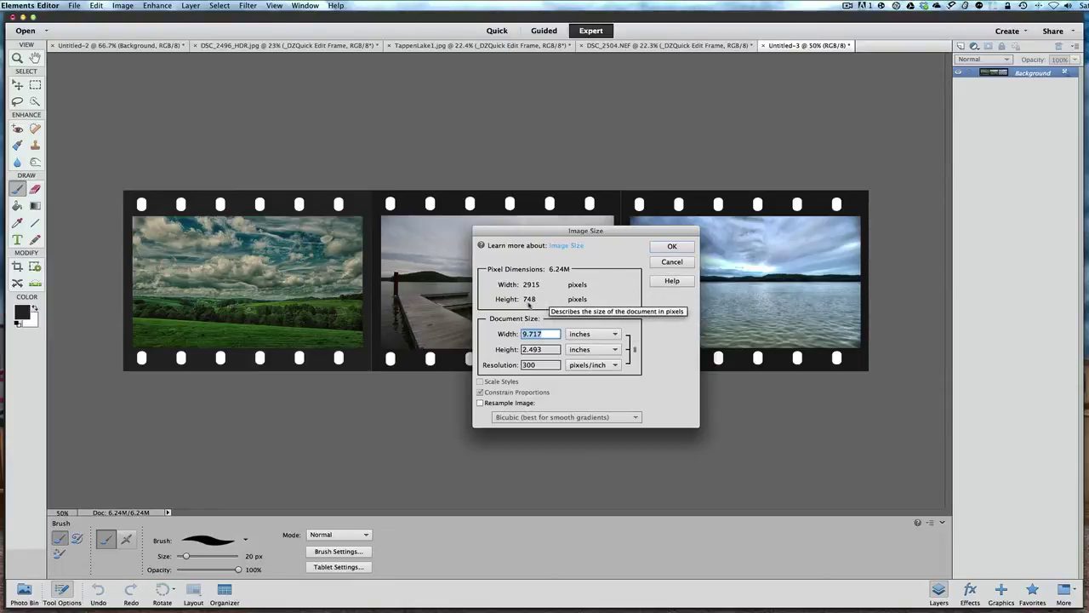
{"action": "left_click", "coordinate": [659, 247]}
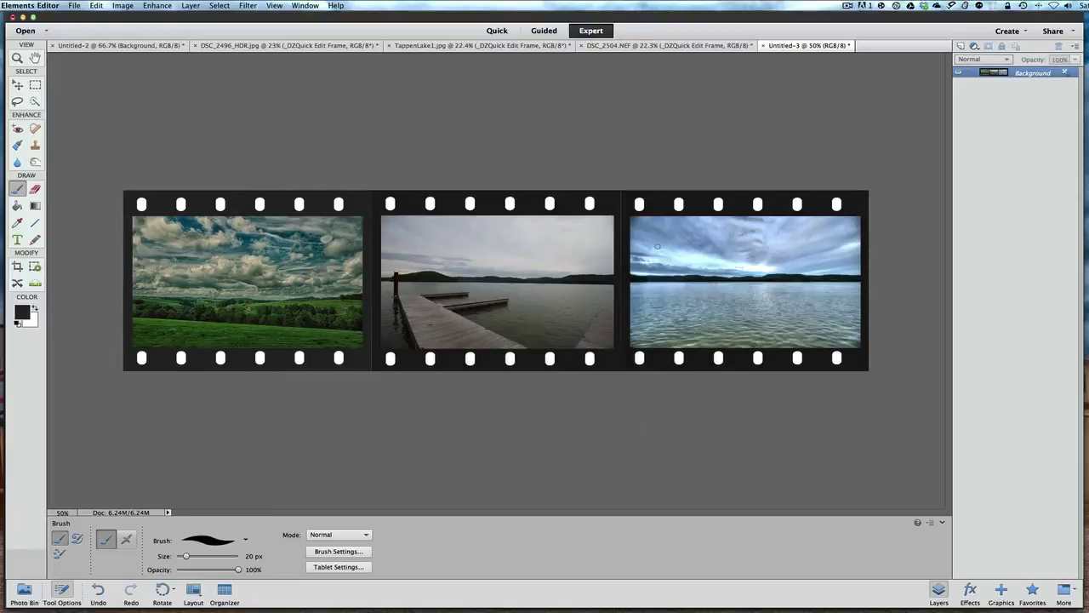
Create a new blank file 4000 pixels wide and 1000 pixels high at 300 pixels/inch with a white background
{"action": "left_click", "coordinate": [75, 6]}
{"action": "mouse_move", "coordinate": [79, 18]}
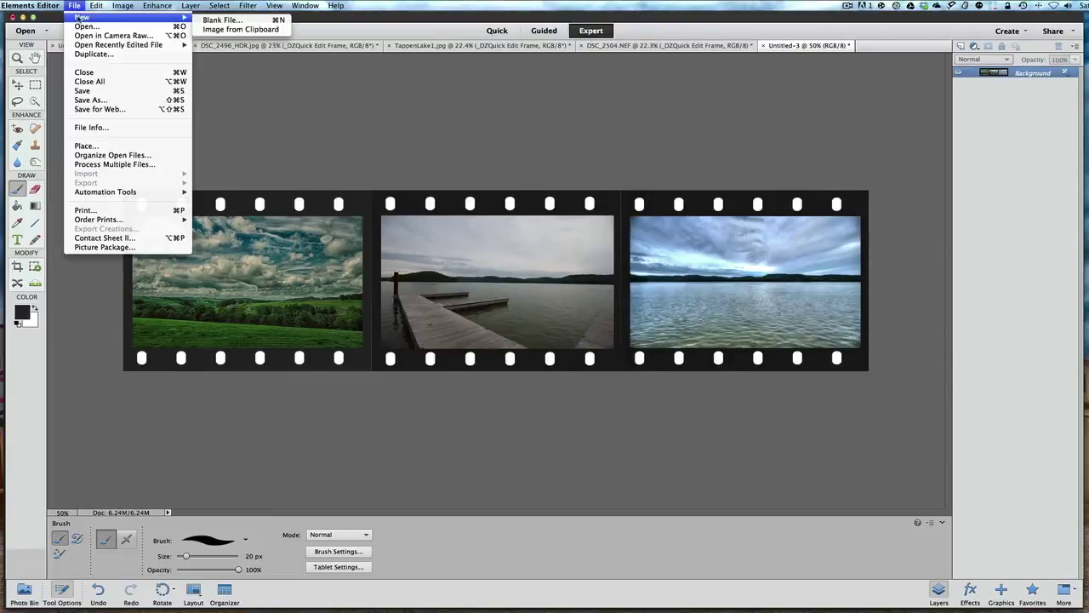
{"action": "left_click", "coordinate": [214, 20]}
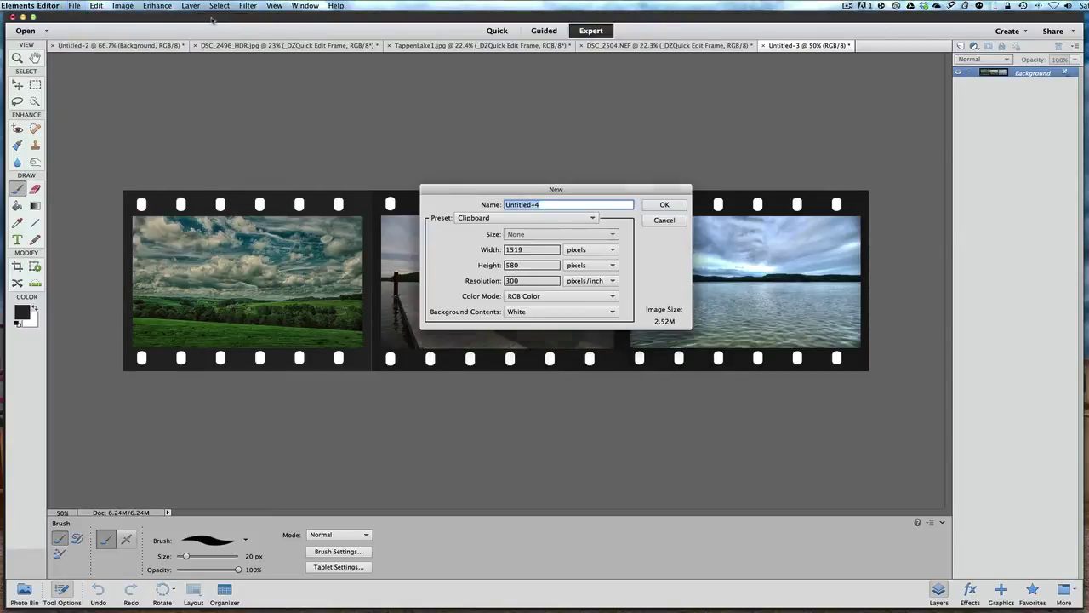
{"action": "double_click", "coordinate": [530, 248]}
{"action": "type", "text": "4"}
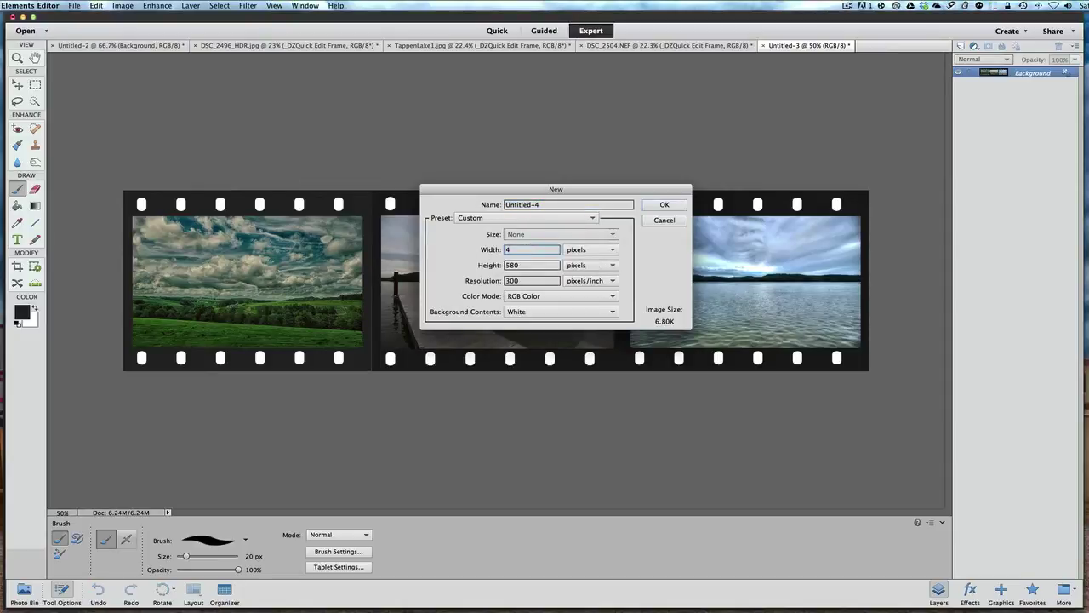
{"action": "type", "text": "000"}
{"action": "key", "text": "Tab"}
{"action": "type", "text": "1000"}
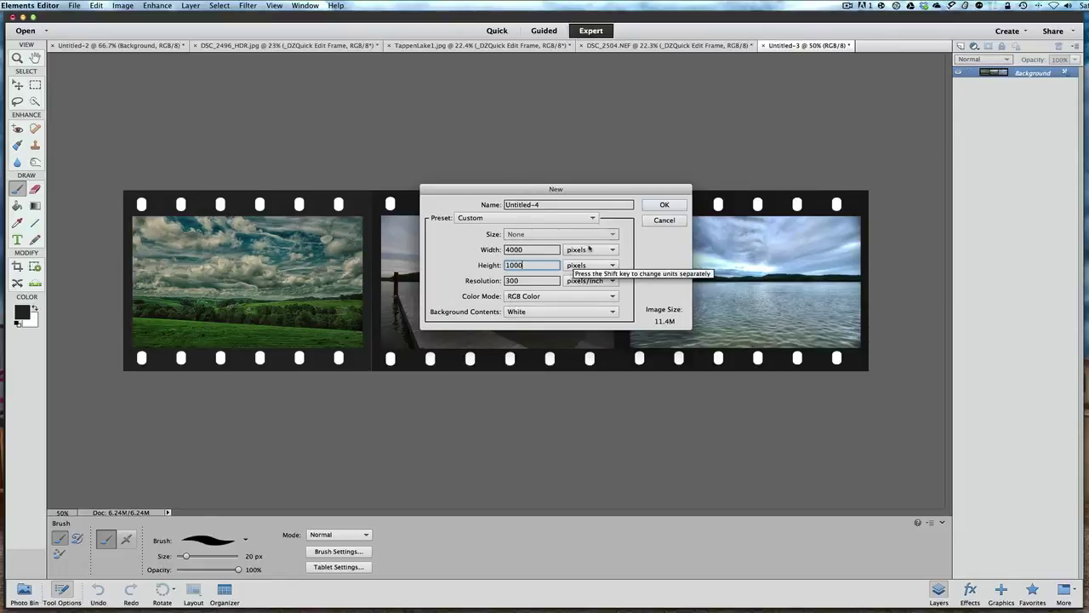
{"action": "left_click", "coordinate": [661, 205]}
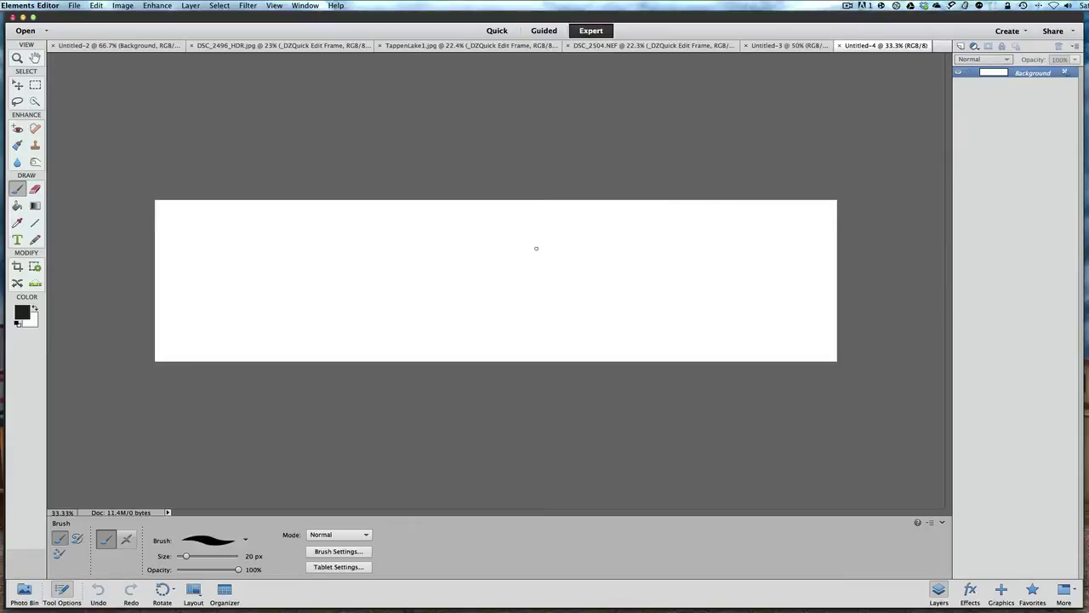
Resize the blank document to 6000 by 3000 pixels with Resample Image on and Constrain Proportions off
{"action": "left_click", "coordinate": [122, 6]}
{"action": "mouse_move", "coordinate": [130, 63]}
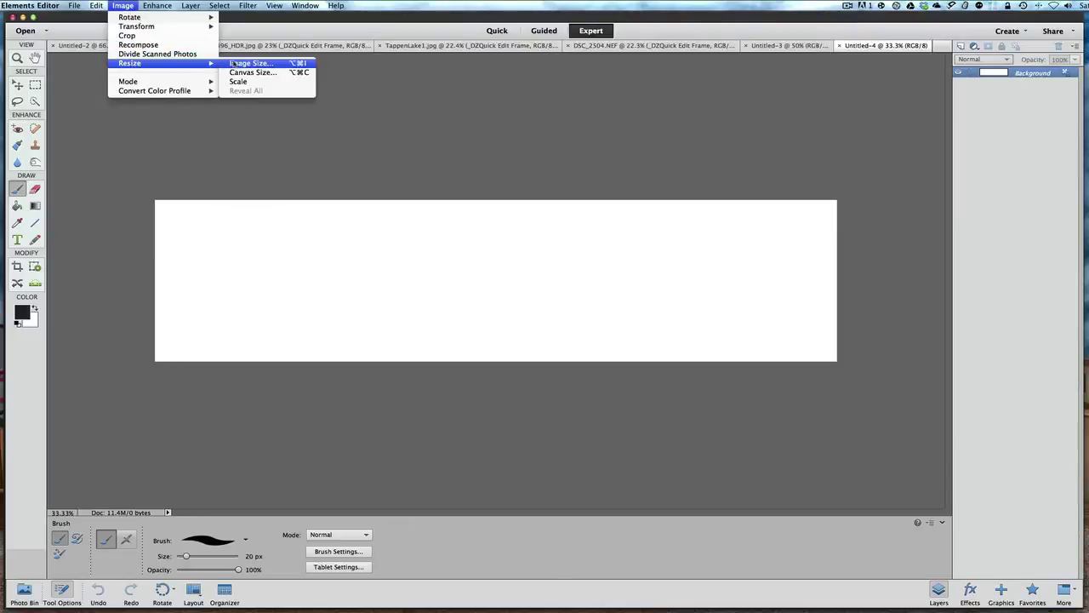
{"action": "left_click", "coordinate": [237, 65]}
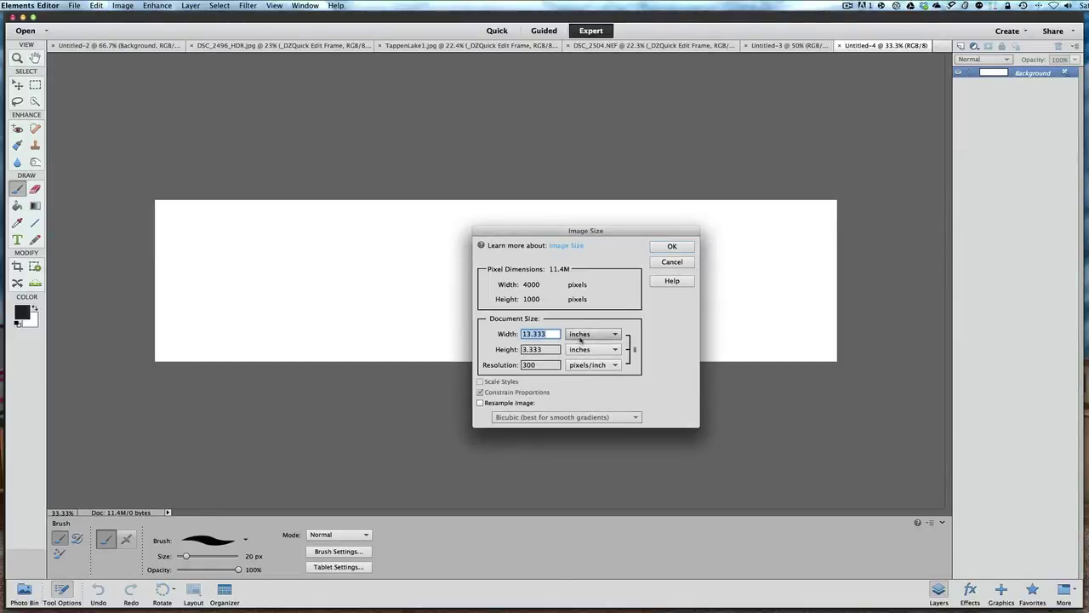
{"action": "left_click", "coordinate": [480, 403]}
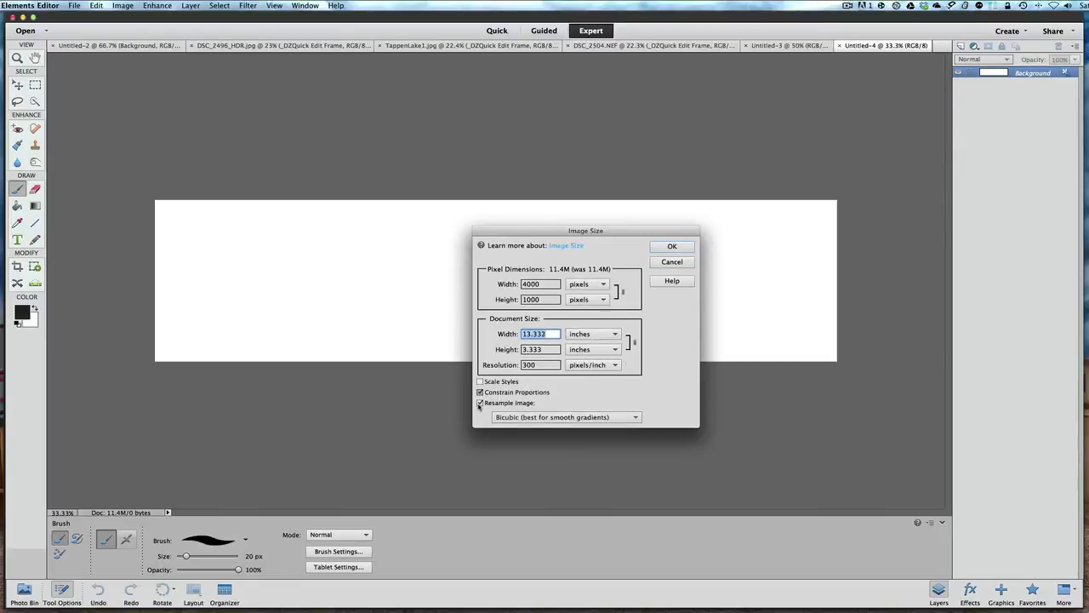
{"action": "left_click", "coordinate": [545, 283]}
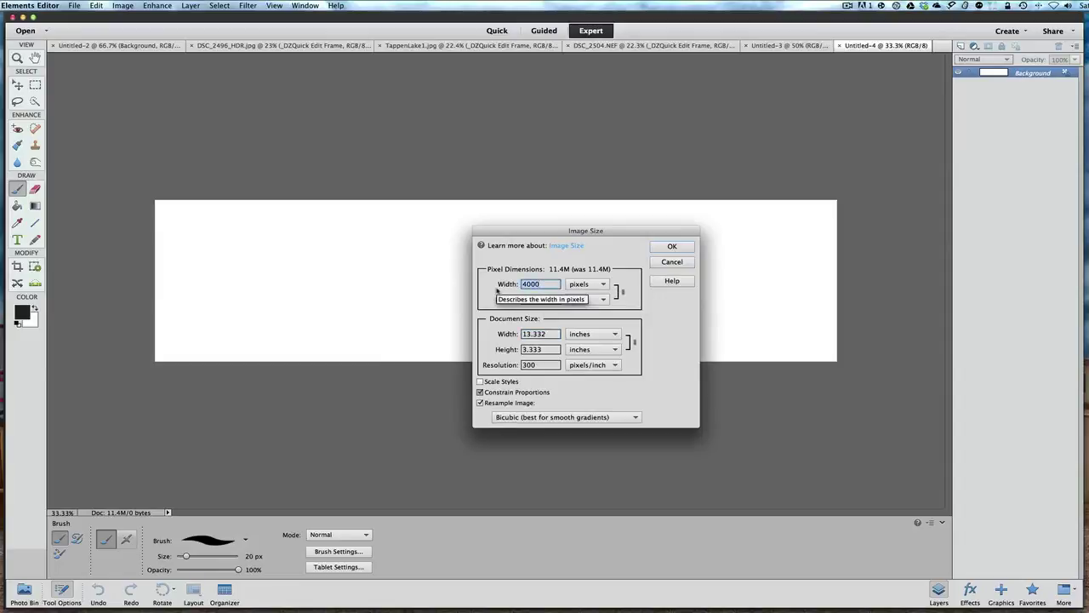
{"action": "type", "text": "6000"}
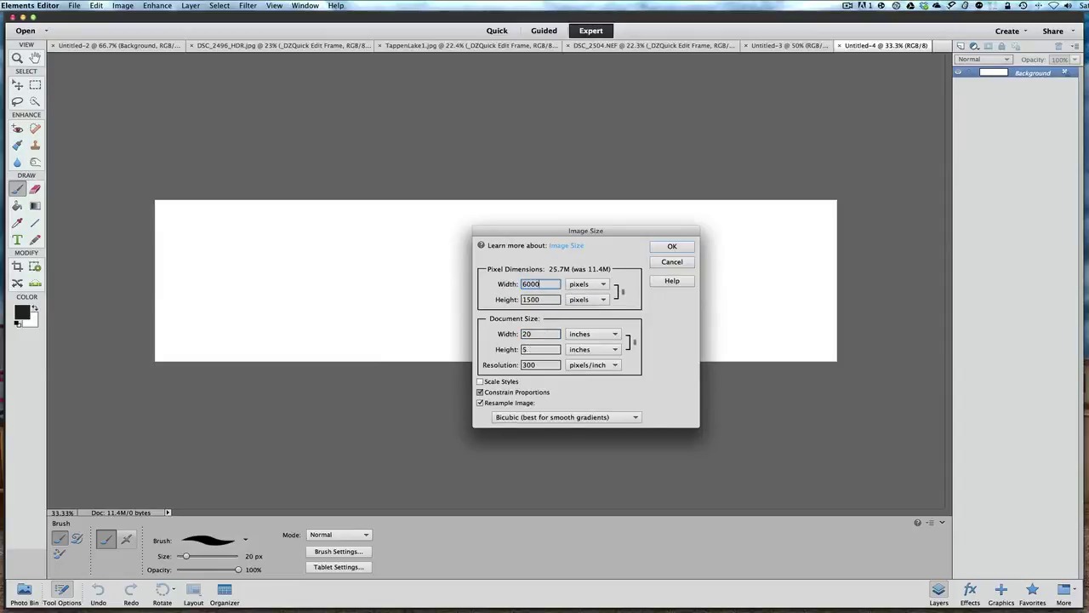
{"action": "left_click", "coordinate": [544, 300]}
{"action": "left_click", "coordinate": [480, 392]}
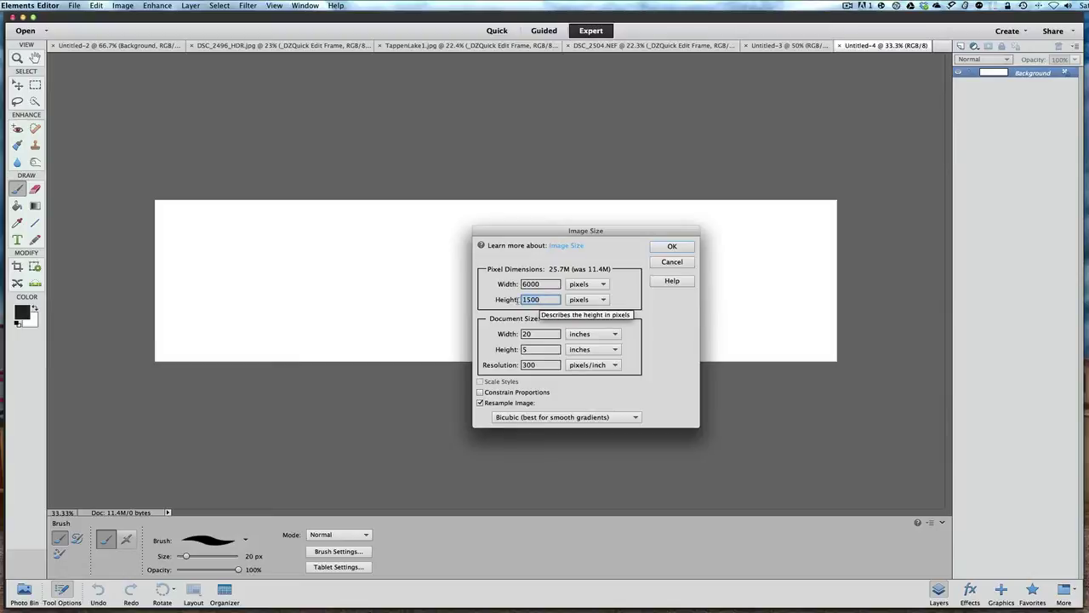
{"action": "type", "text": "3000"}
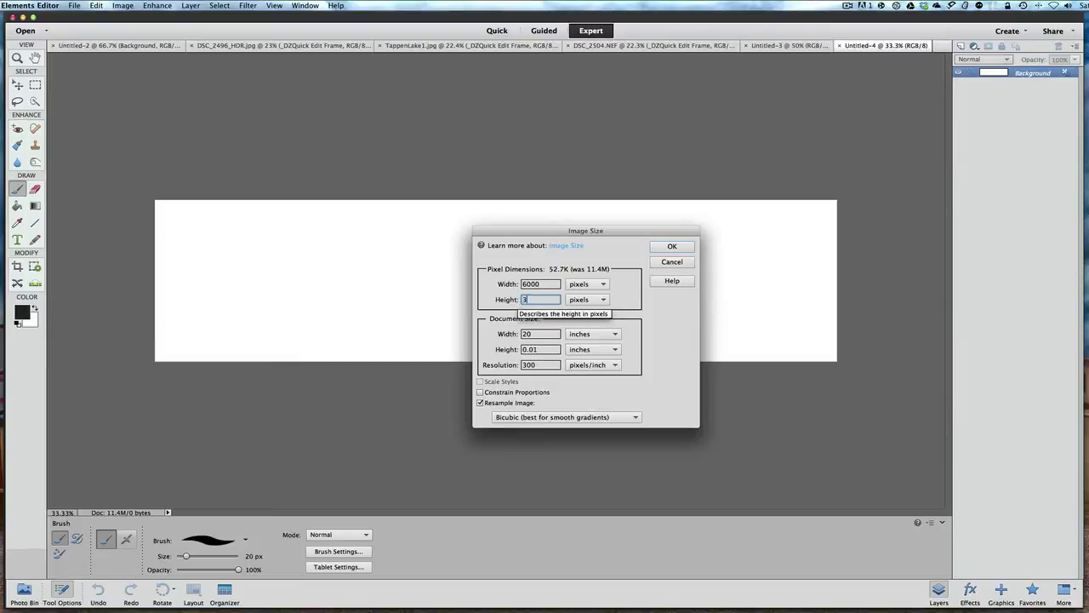
{"action": "left_click", "coordinate": [672, 247]}
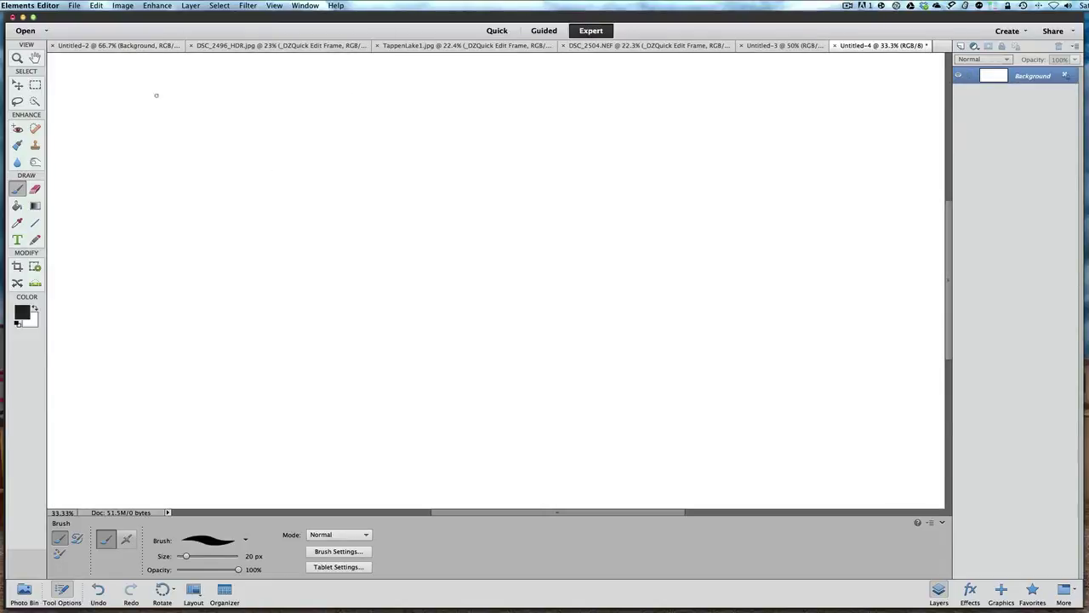
Select the entire merged filmstrip image in Untitled-3 and copy it
{"action": "scroll", "coordinate": [304, 204], "scroll_direction": "up", "scroll_amount": 3}
{"action": "scroll", "coordinate": [305, 204], "scroll_direction": "up", "scroll_amount": 20}
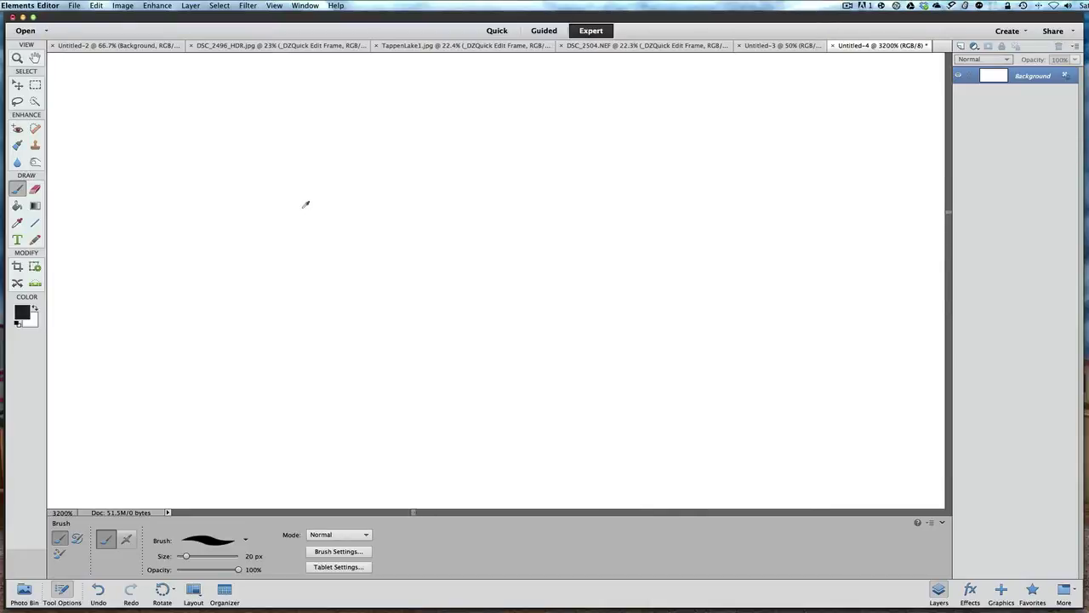
{"action": "scroll", "coordinate": [304, 204], "scroll_direction": "down", "scroll_amount": 20}
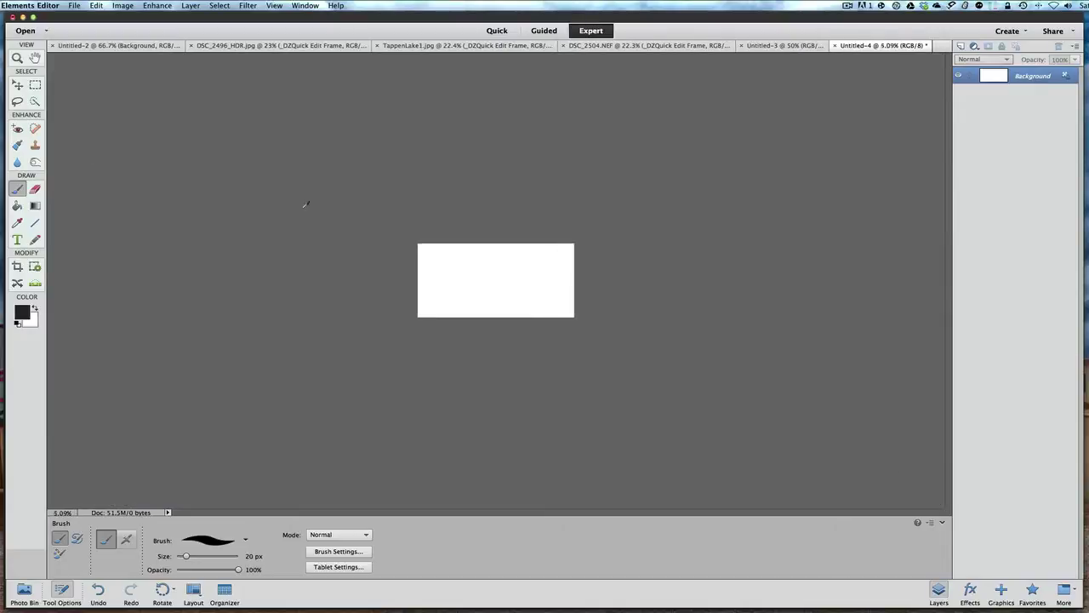
{"action": "scroll", "coordinate": [304, 204], "scroll_direction": "up", "scroll_amount": 6}
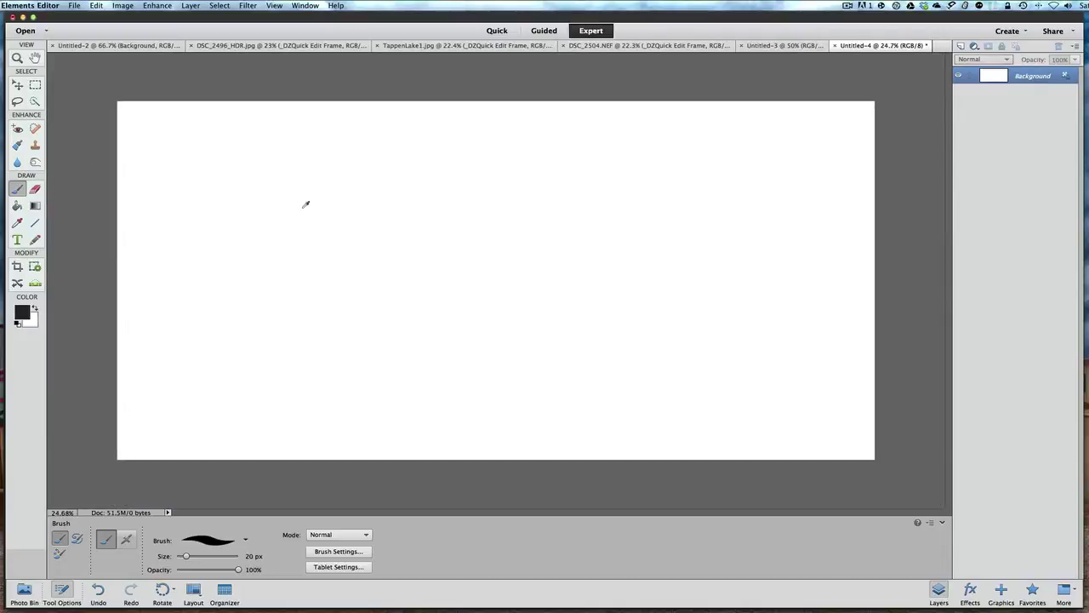
{"action": "scroll", "coordinate": [305, 204], "scroll_direction": "up", "scroll_amount": 2}
{"action": "scroll", "coordinate": [305, 204], "scroll_direction": "down", "scroll_amount": 3}
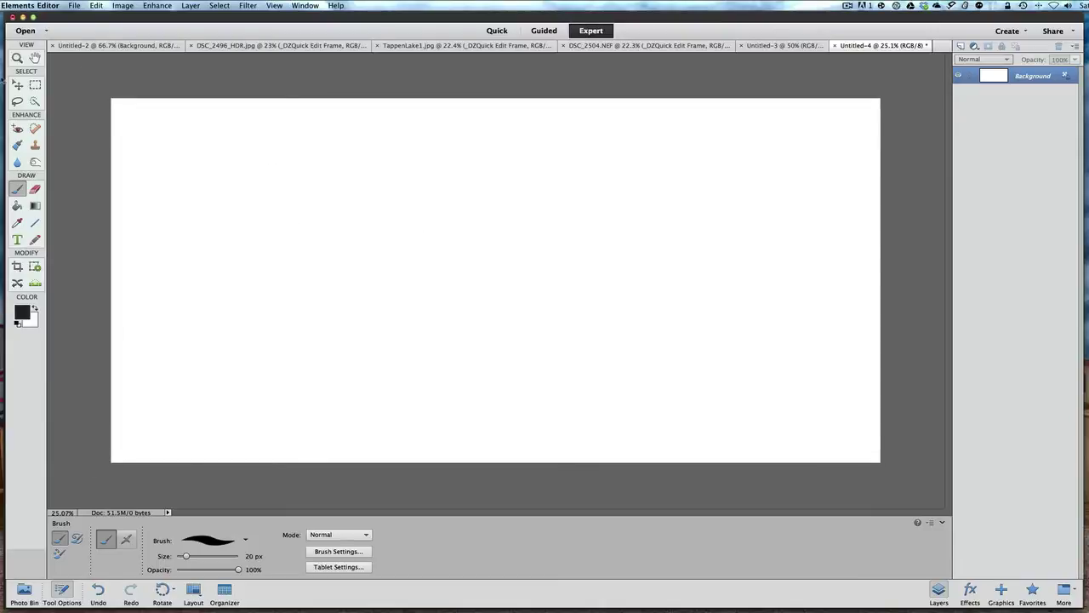
{"action": "left_click", "coordinate": [17, 85]}
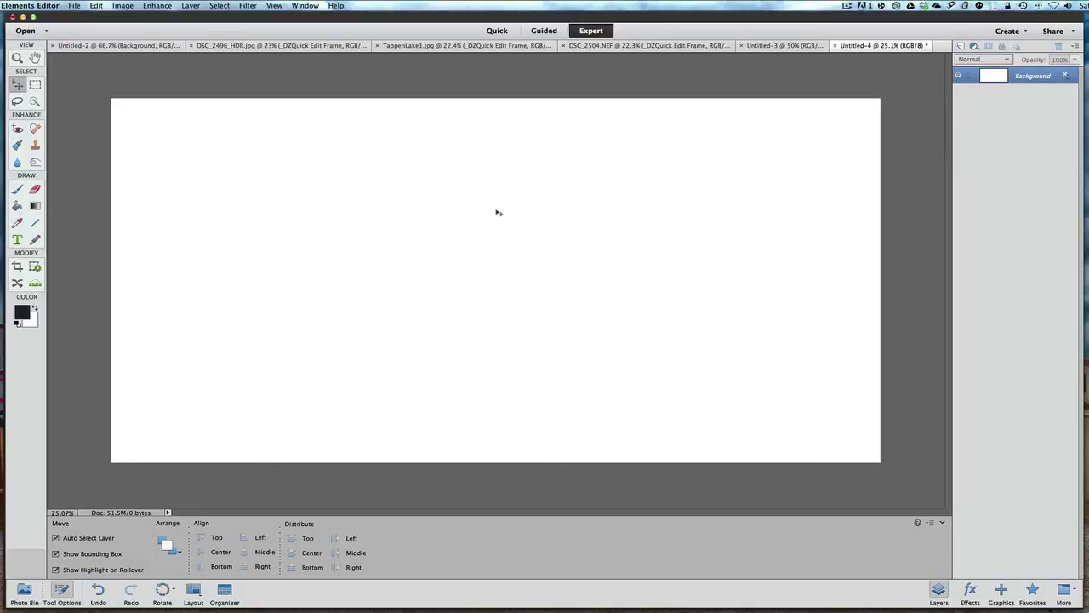
{"action": "left_click", "coordinate": [783, 45]}
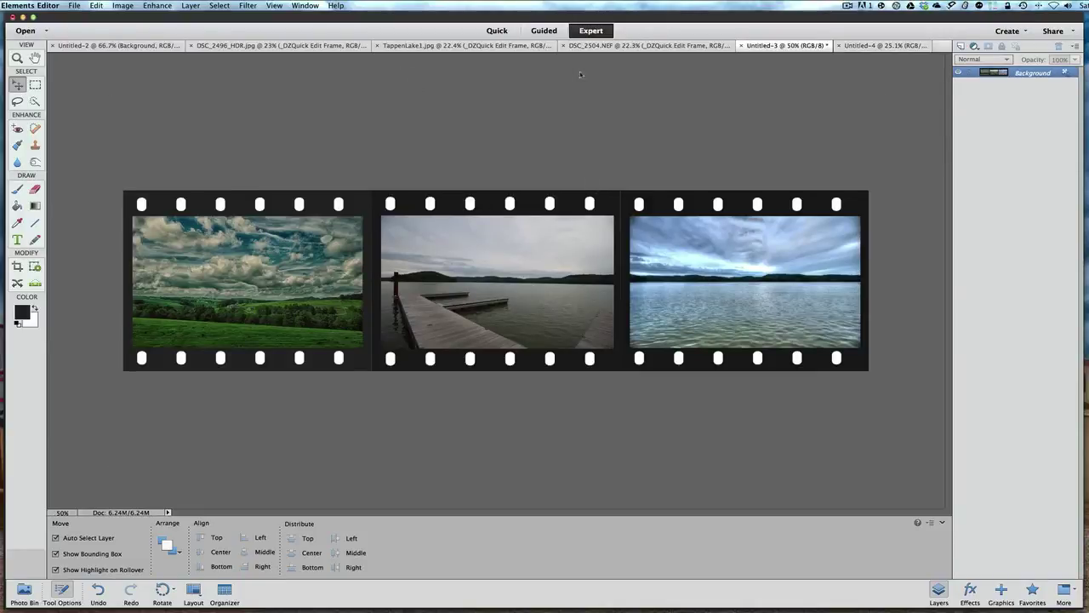
{"action": "left_click", "coordinate": [859, 45]}
{"action": "left_click", "coordinate": [801, 45]}
{"action": "left_click", "coordinate": [223, 7]}
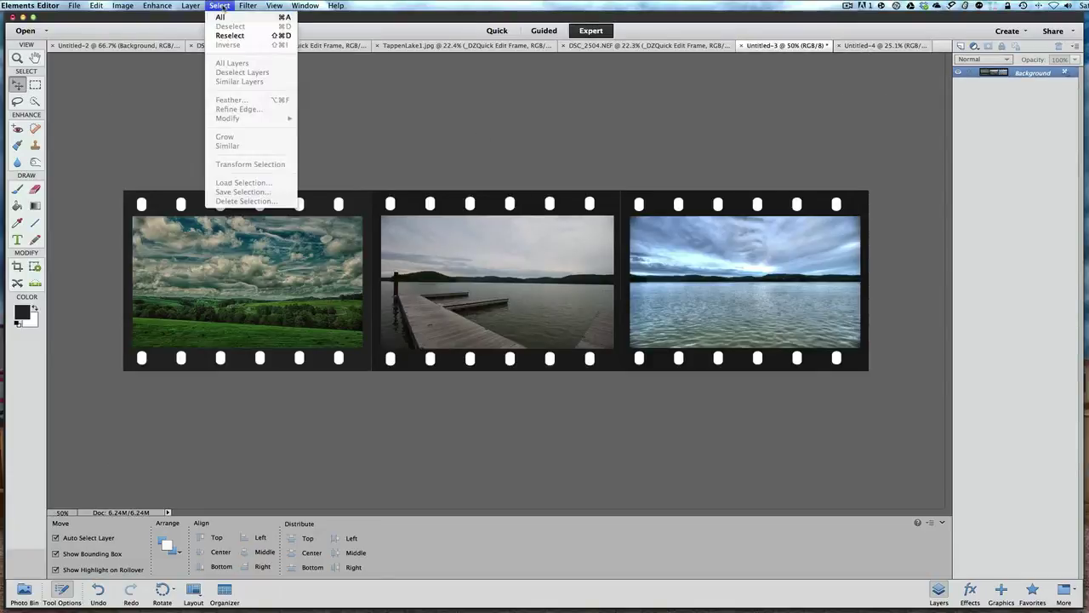
{"action": "left_click", "coordinate": [221, 17]}
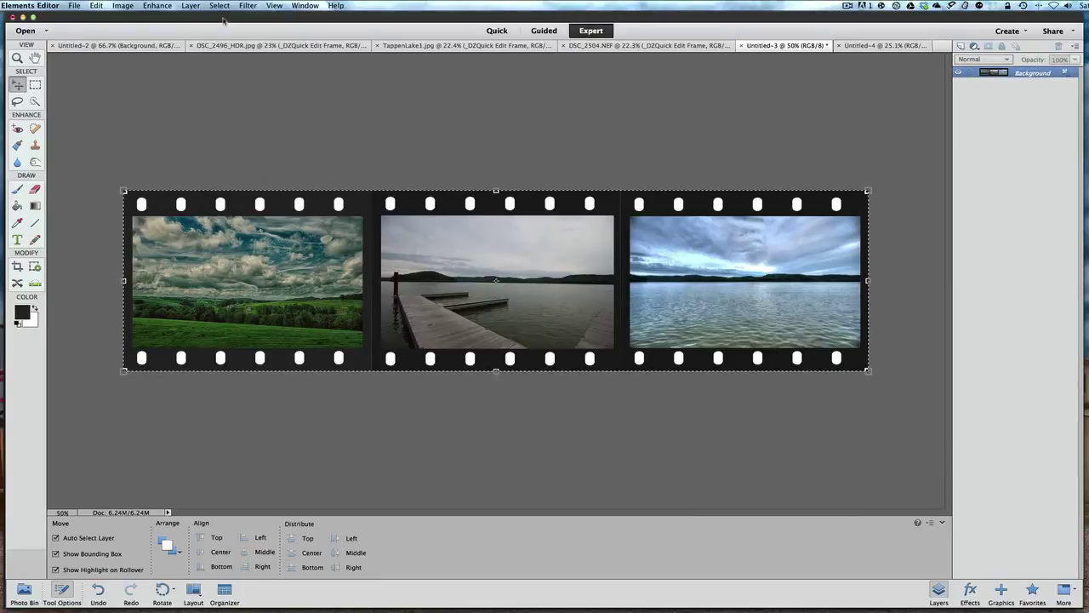
{"action": "left_click", "coordinate": [96, 6]}
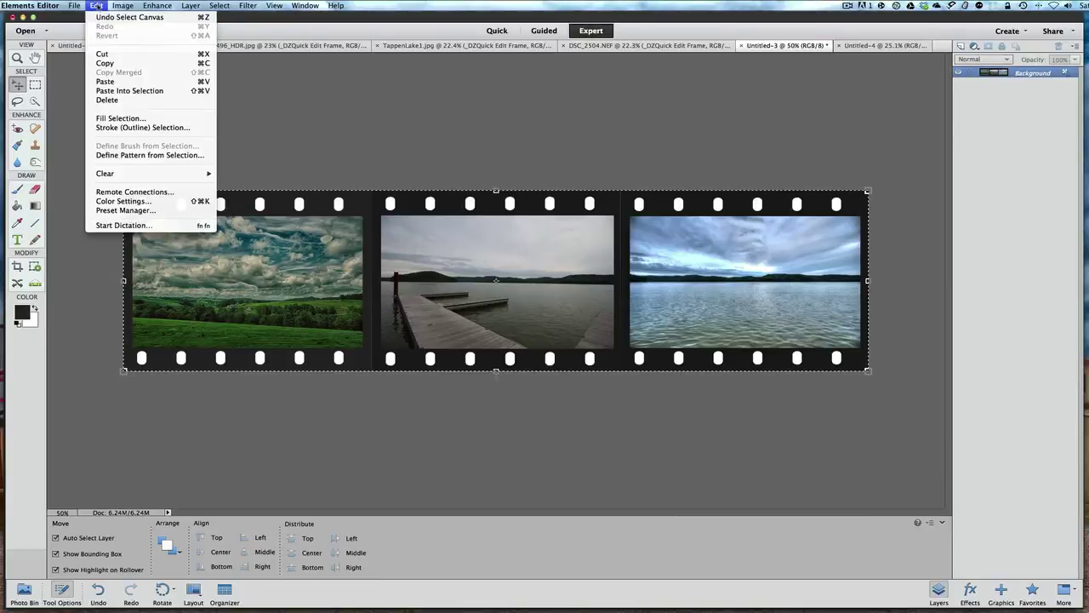
{"action": "left_click", "coordinate": [104, 63]}
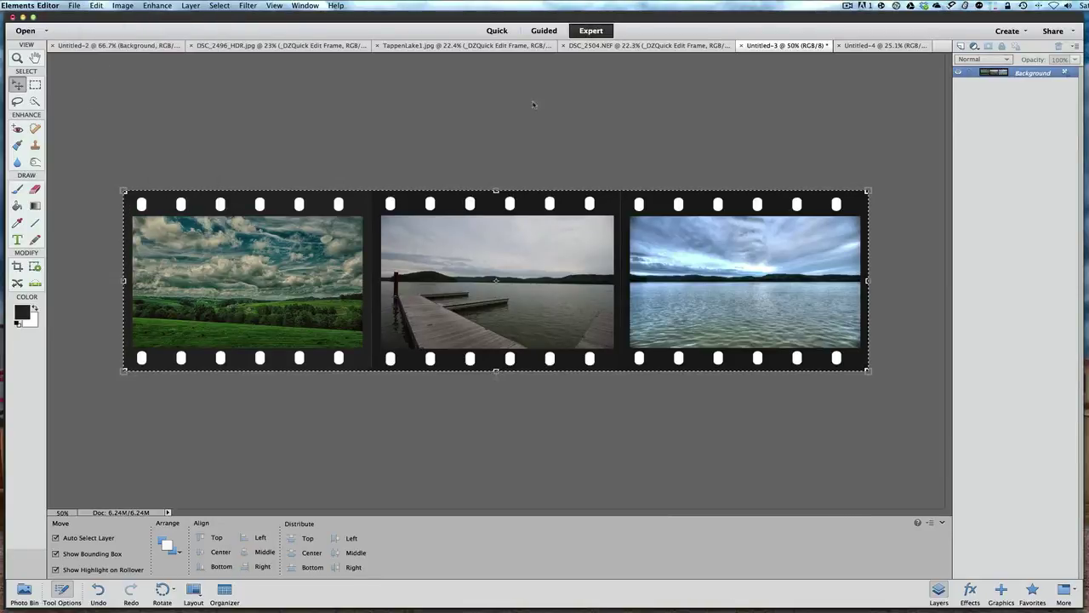
Paste the copied filmstrip into the blank Untitled-4 document as its own layer
{"action": "left_click", "coordinate": [864, 47]}
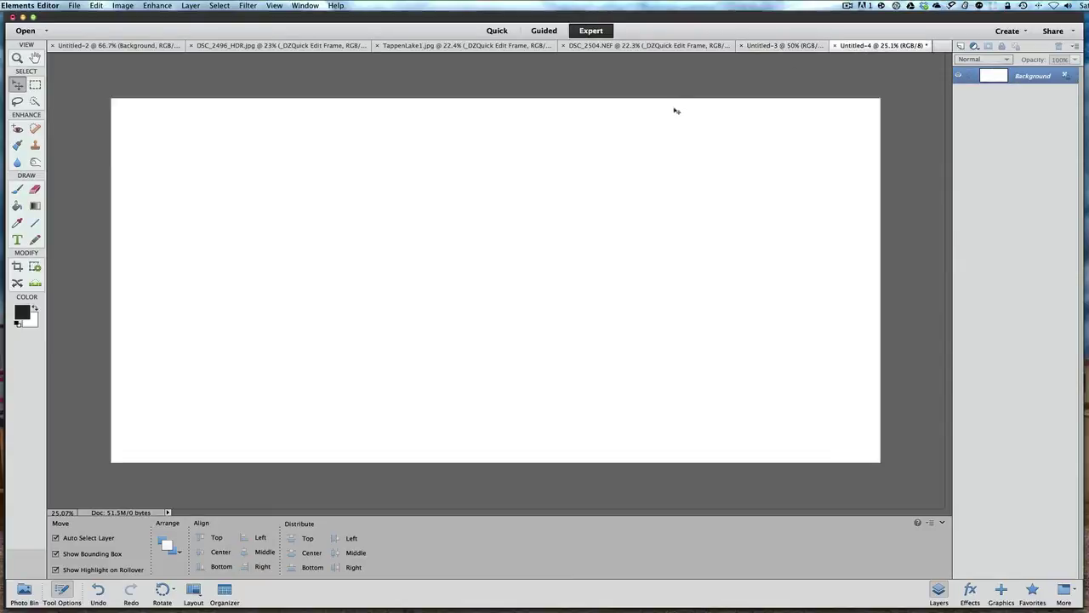
{"action": "left_click", "coordinate": [123, 6]}
{"action": "mouse_move", "coordinate": [96, 6]}
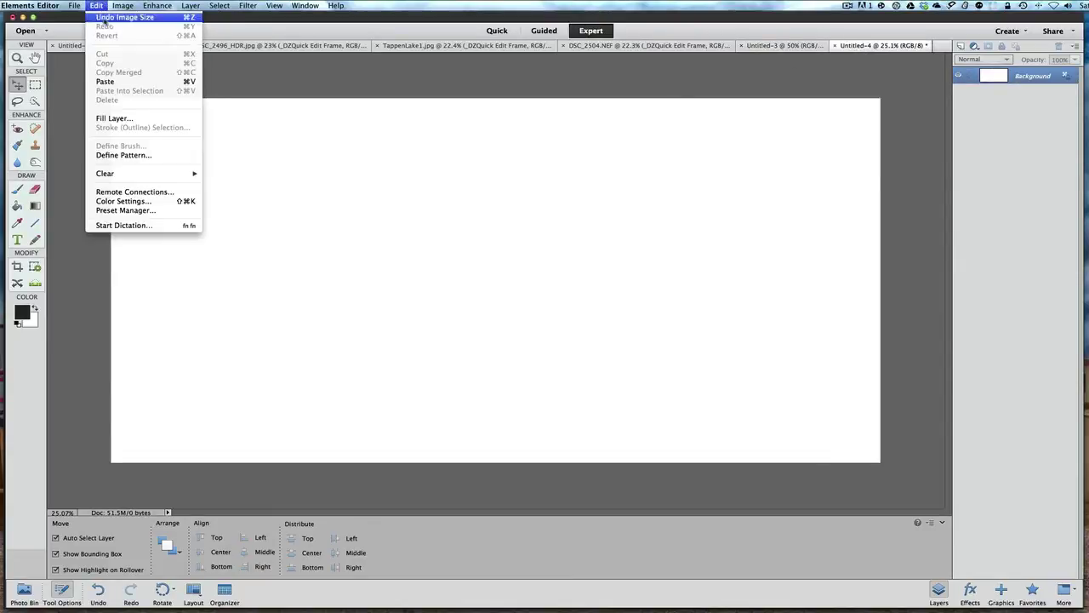
{"action": "left_click", "coordinate": [102, 82]}
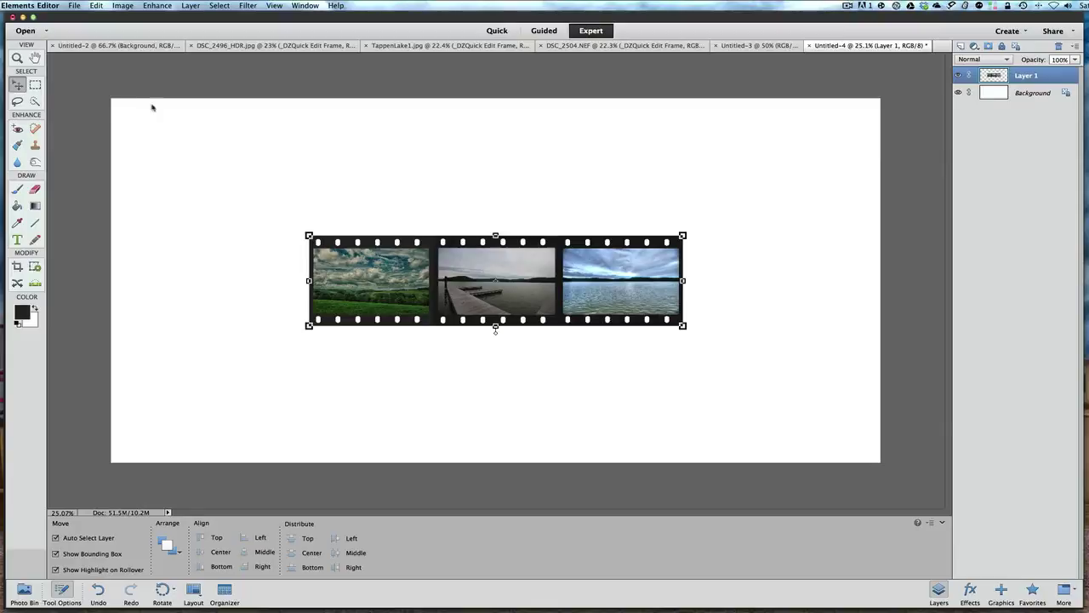
{"action": "left_click", "coordinate": [266, 235]}
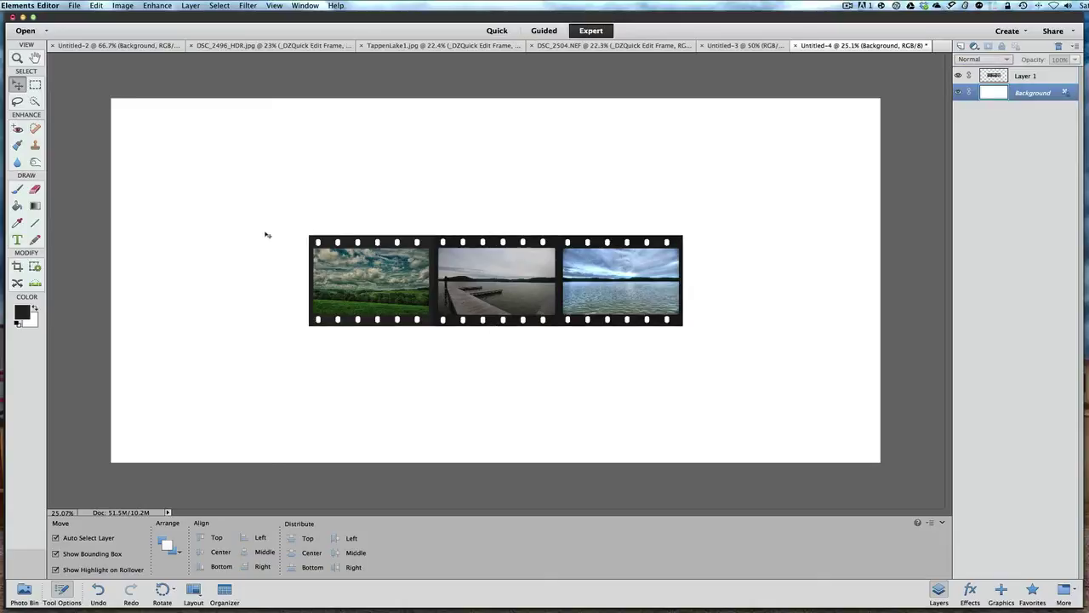
Rotate the whole Untitled-4 image 90° Right so the filmstrip stands vertically
{"action": "left_click", "coordinate": [993, 77]}
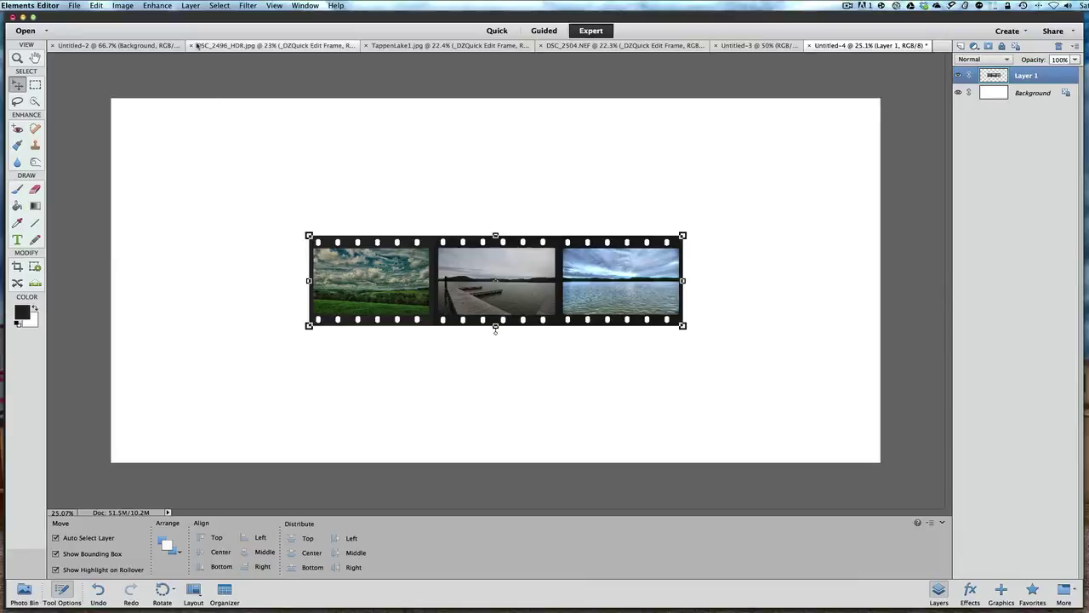
{"action": "left_click", "coordinate": [190, 6]}
{"action": "mouse_move", "coordinate": [192, 19]}
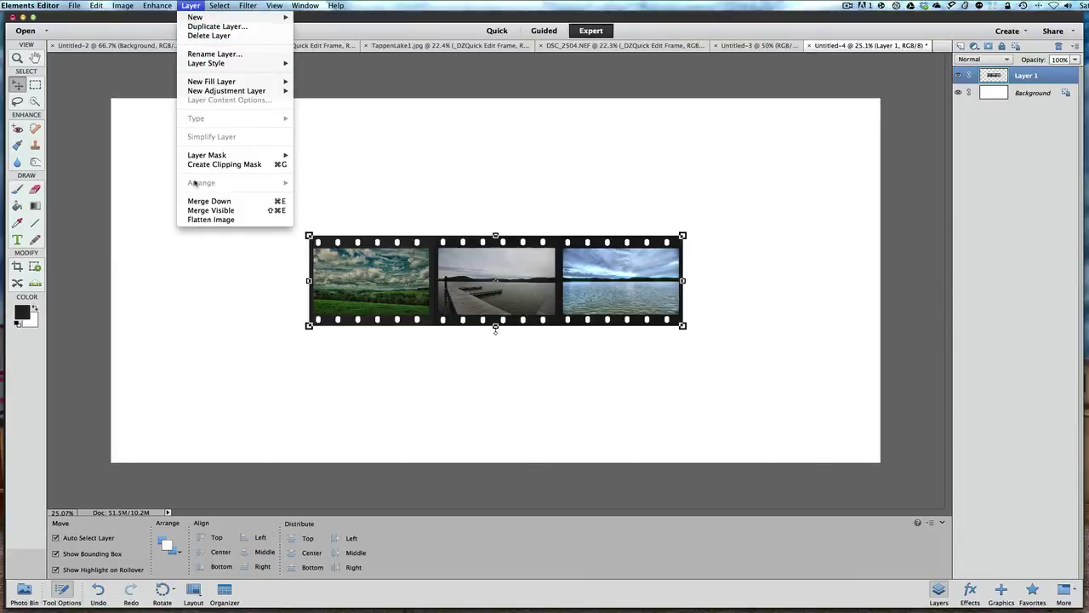
{"action": "mouse_move", "coordinate": [165, 8]}
{"action": "mouse_move", "coordinate": [124, 6]}
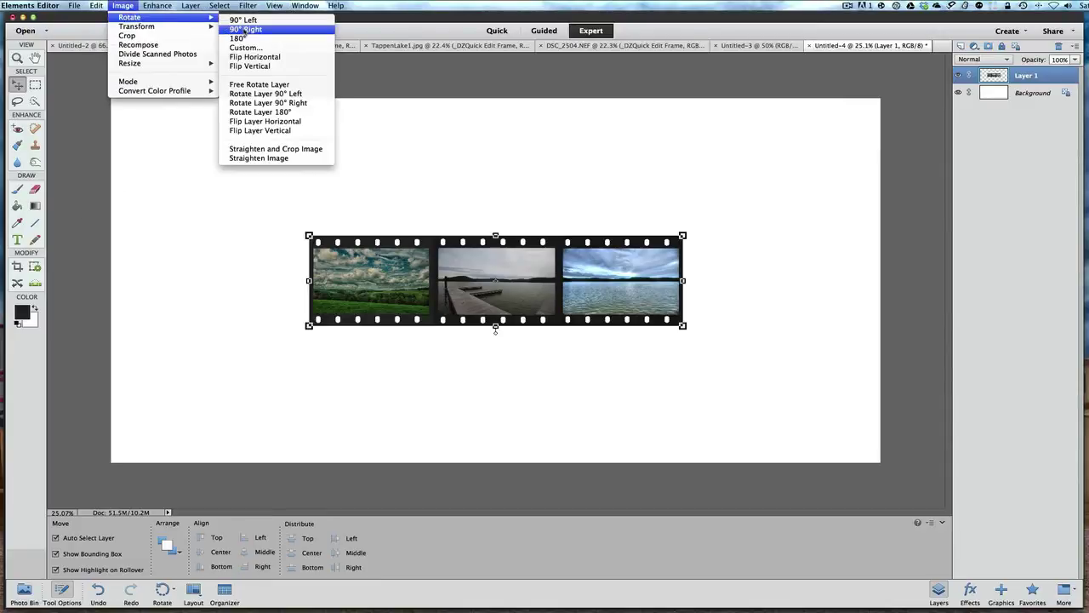
{"action": "left_click", "coordinate": [244, 30]}
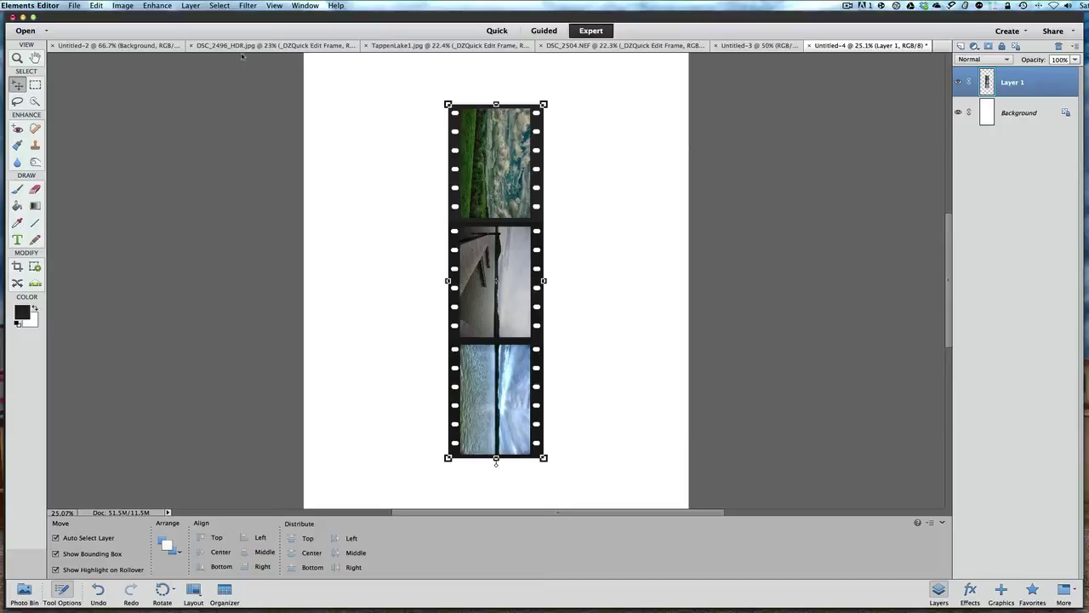
Apply the Shear distortion with Wrap Around to Layer 1, adjusting the curve points to bend the middle of the filmstrip outward
{"action": "left_click", "coordinate": [248, 5]}
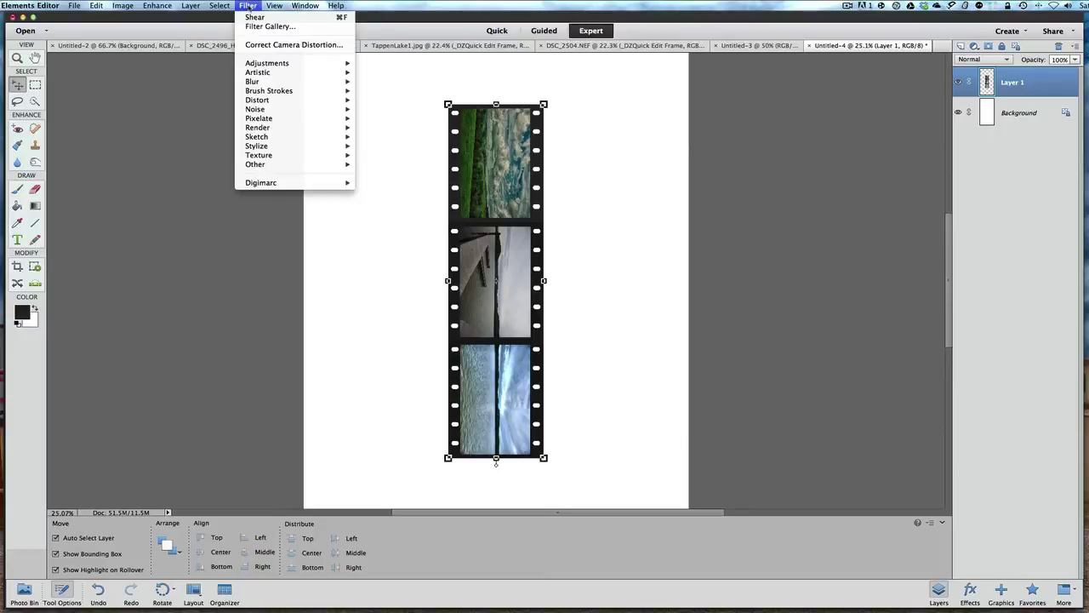
{"action": "mouse_move", "coordinate": [261, 102]}
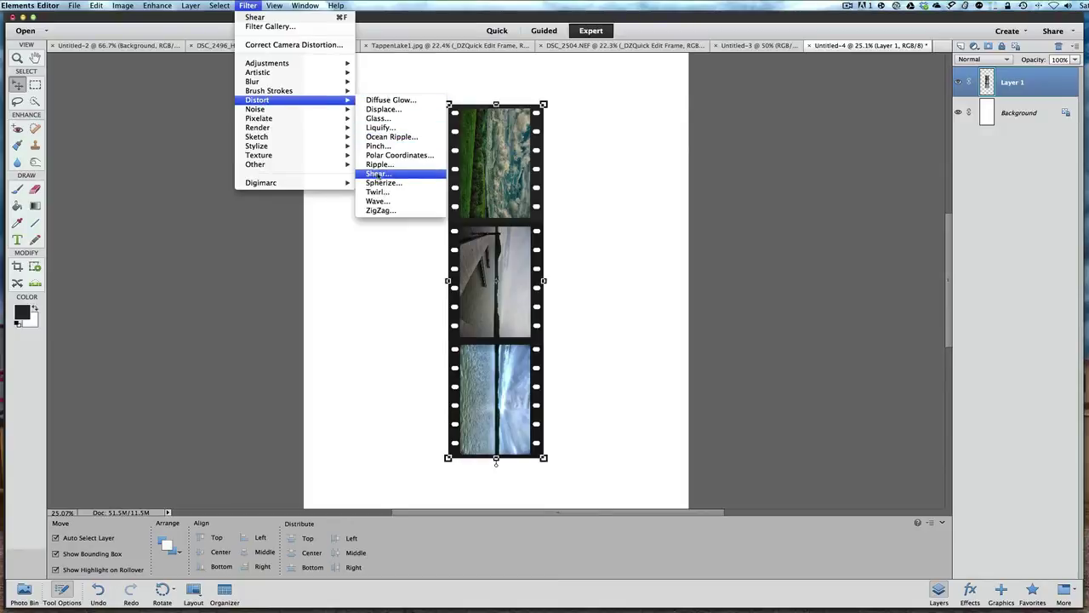
{"action": "left_click", "coordinate": [379, 175]}
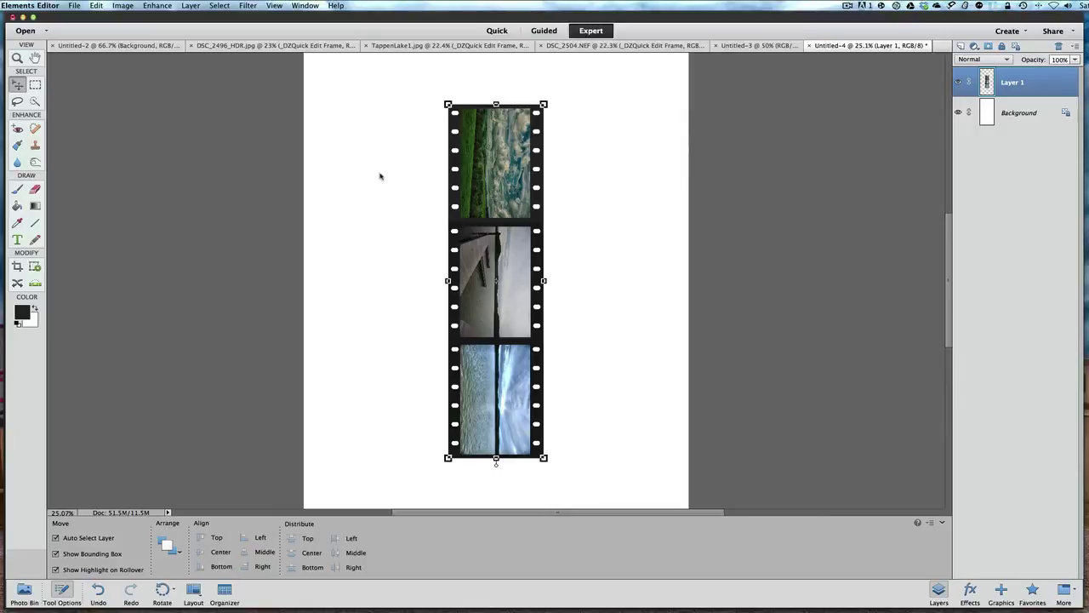
{"action": "left_click", "coordinate": [245, 5]}
{"action": "left_click", "coordinate": [652, 118]}
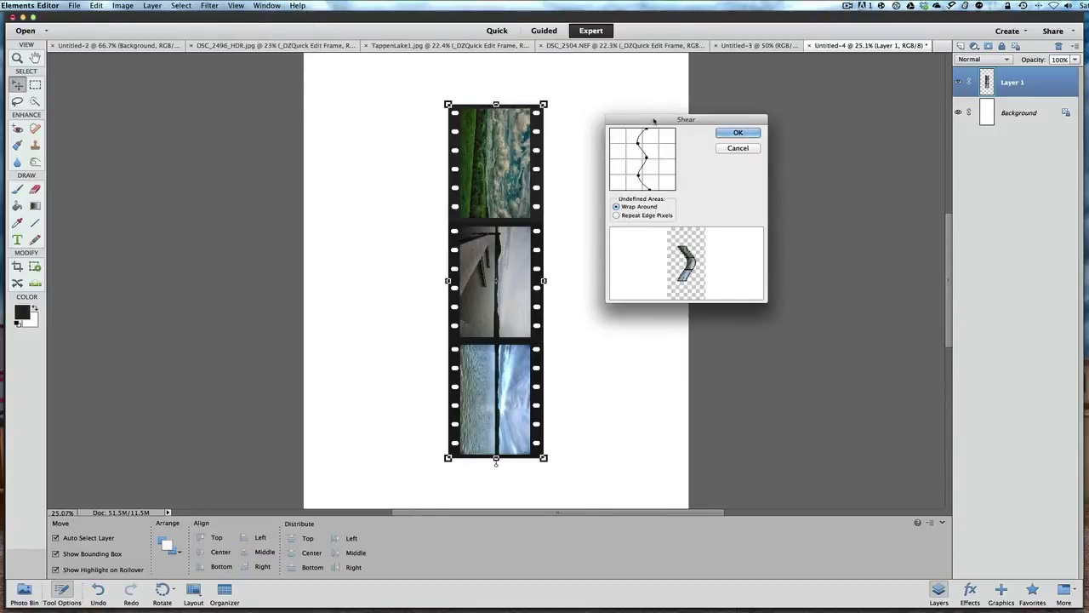
{"action": "left_click_drag", "start_coordinate": [653, 120], "coordinate": [667, 157]}
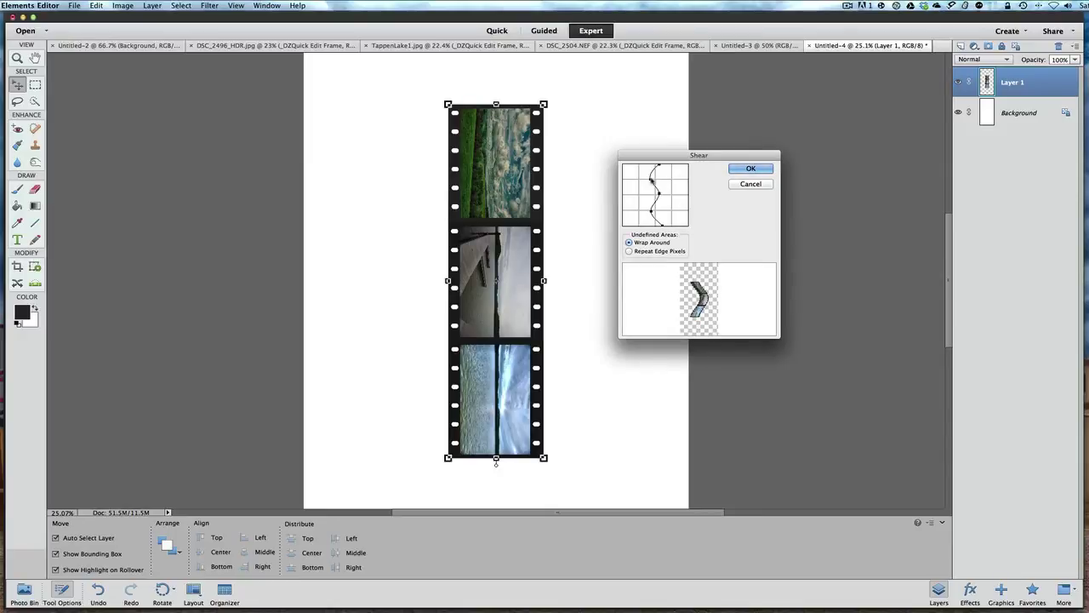
{"action": "left_click_drag", "start_coordinate": [651, 177], "coordinate": [661, 165]}
{"action": "left_click_drag", "start_coordinate": [653, 212], "coordinate": [655, 214]}
{"action": "left_click_drag", "start_coordinate": [664, 225], "coordinate": [661, 195]}
{"action": "left_click", "coordinate": [742, 169]}
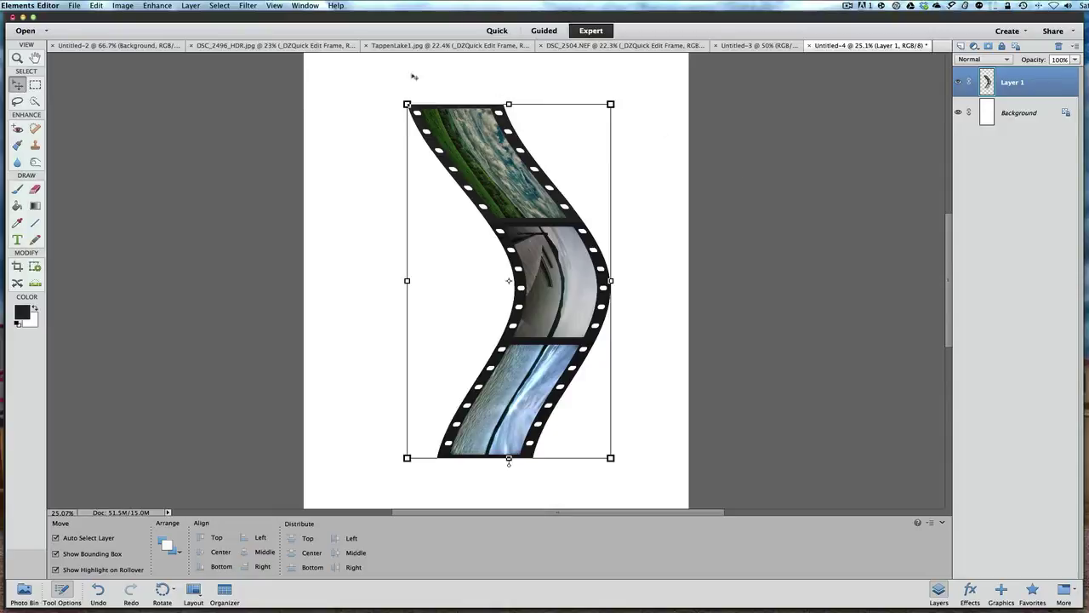
Rotate the whole image 90° Left so the curved filmstrip lies horizontally again
{"action": "left_click", "coordinate": [124, 6]}
{"action": "mouse_move", "coordinate": [159, 20]}
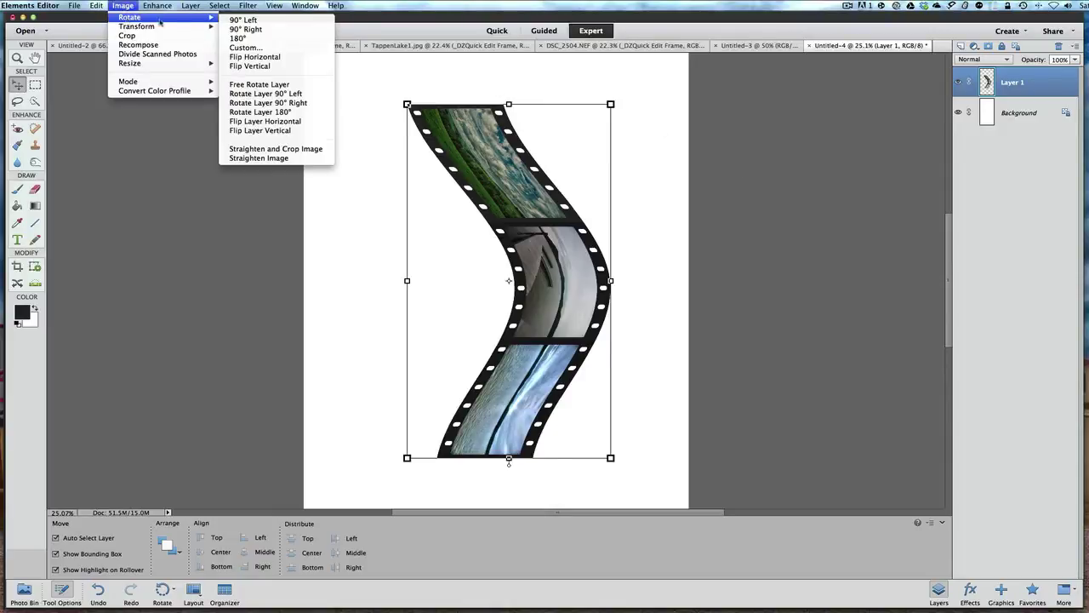
{"action": "left_click", "coordinate": [244, 20]}
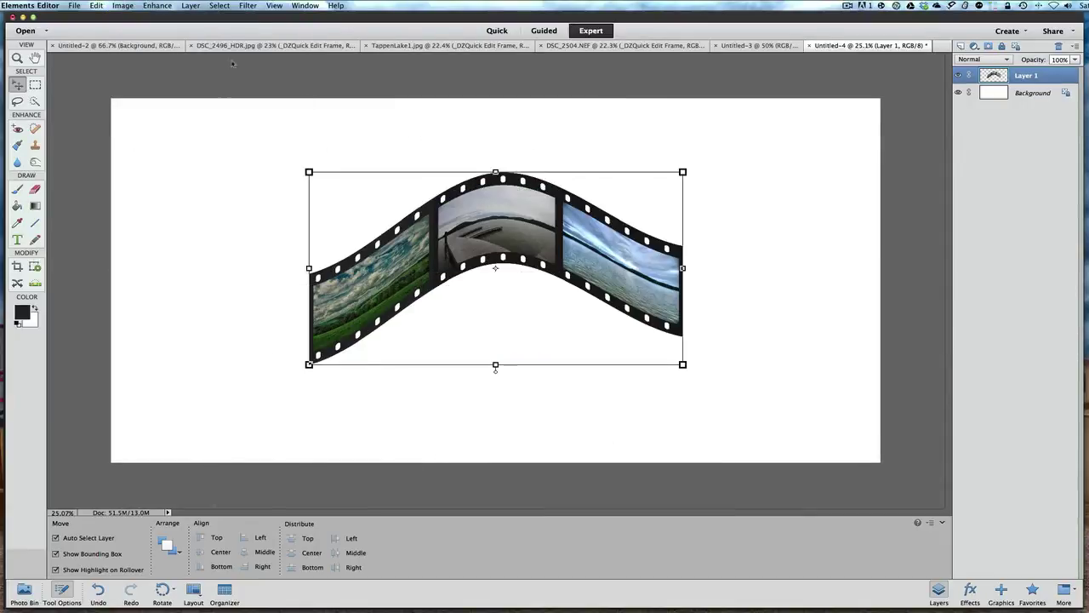
{"action": "left_click", "coordinate": [231, 229]}
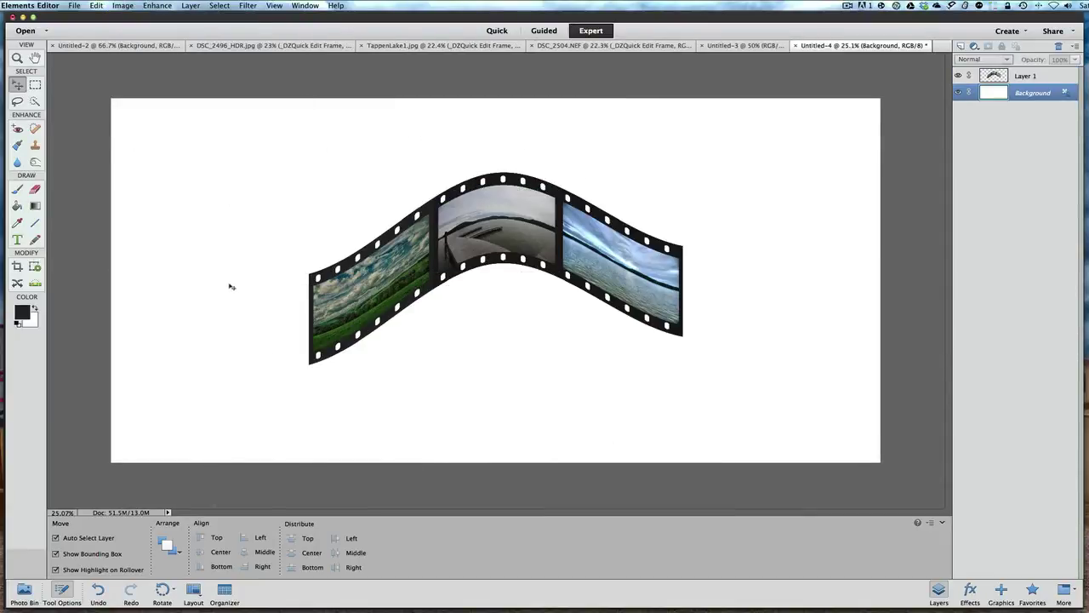
Apply a Perspective transform to Layer 1, narrowing the right end of the filmstrip to about half height and slightly reducing the left end
{"action": "left_click", "coordinate": [987, 79]}
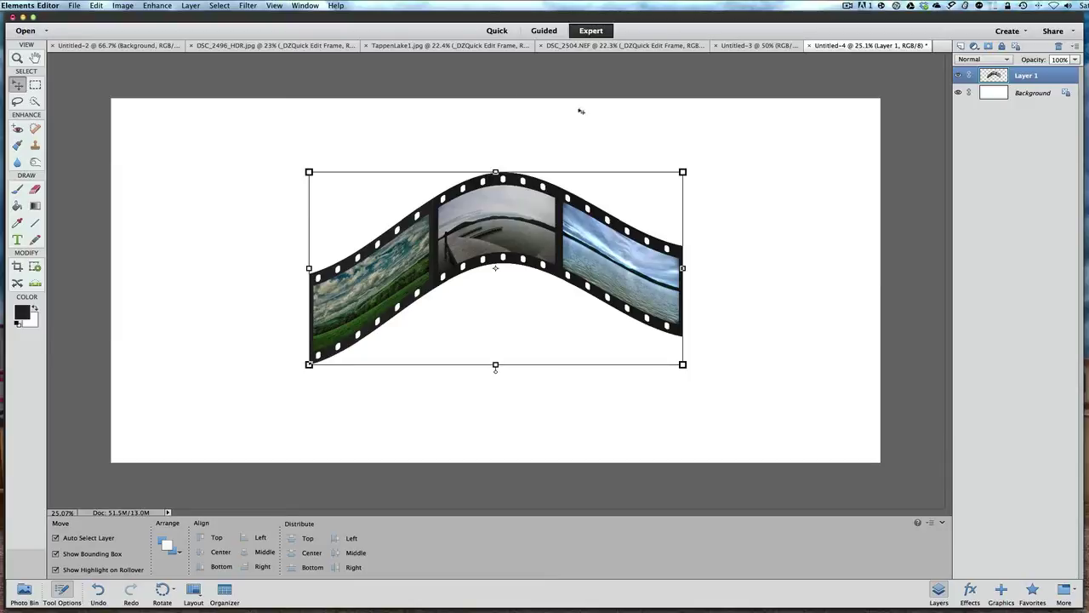
{"action": "left_click", "coordinate": [157, 7]}
{"action": "mouse_move", "coordinate": [136, 7]}
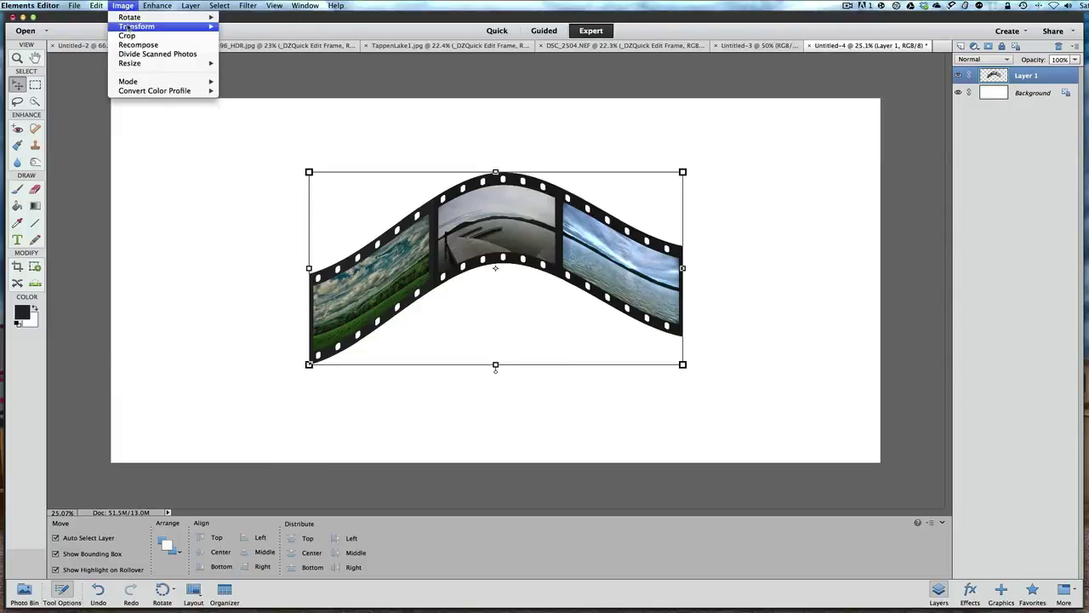
{"action": "mouse_move", "coordinate": [127, 33]}
{"action": "left_click", "coordinate": [245, 55]}
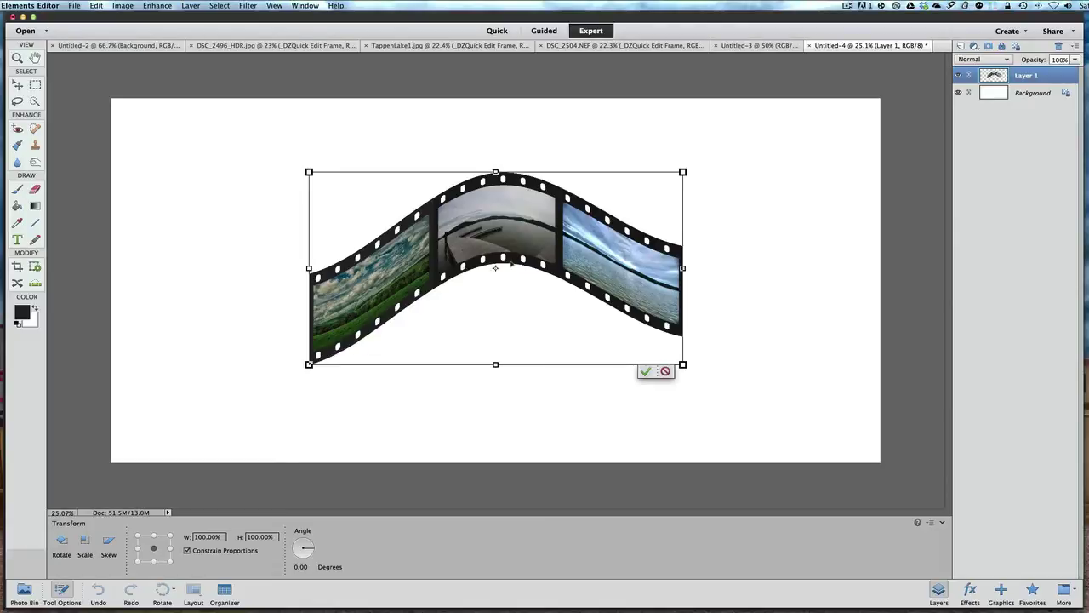
{"action": "left_click_drag", "start_coordinate": [682, 364], "coordinate": [687, 317]}
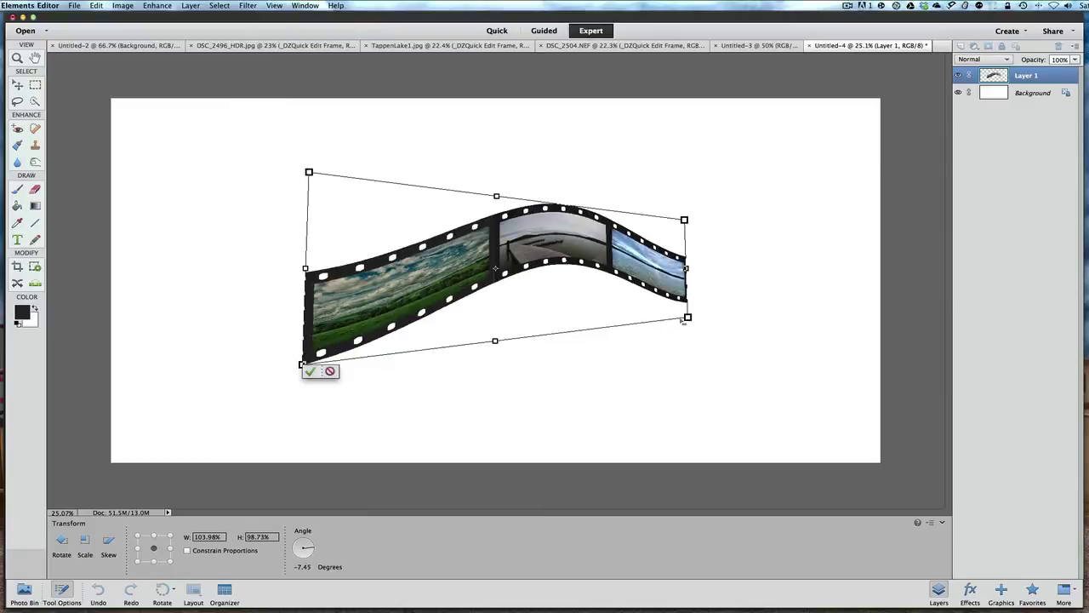
{"action": "mouse_move", "coordinate": [302, 364]}
{"action": "left_mouse_down"}
{"action": "mouse_move", "coordinate": [302, 374]}
{"action": "mouse_move", "coordinate": [302, 359]}
{"action": "left_mouse_up"}
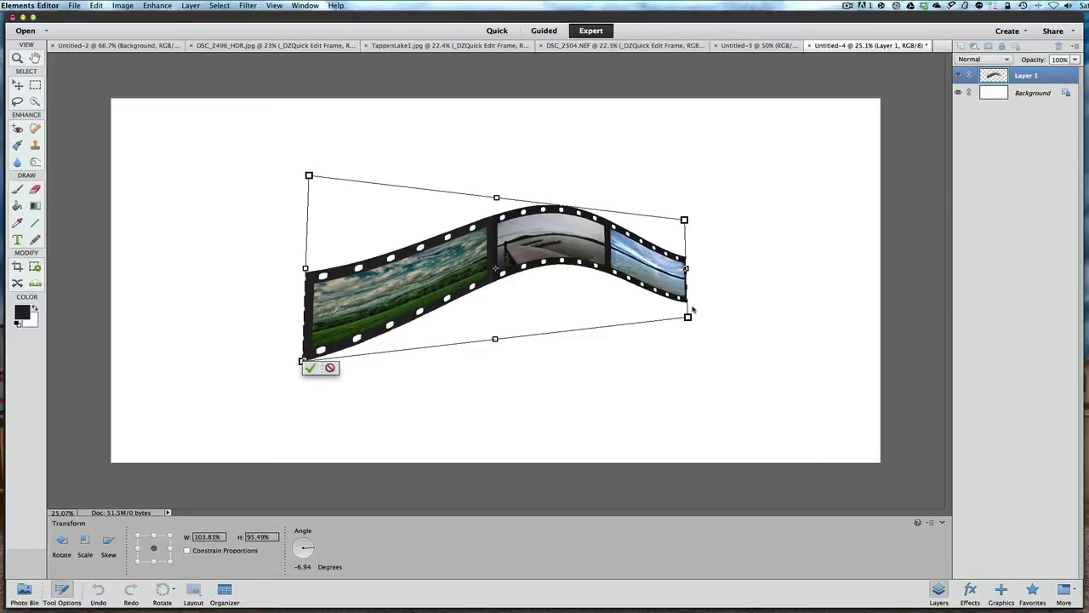
{"action": "mouse_move", "coordinate": [687, 317]}
{"action": "left_mouse_down"}
{"action": "mouse_move", "coordinate": [688, 330]}
{"action": "mouse_move", "coordinate": [688, 306]}
{"action": "mouse_move", "coordinate": [686, 316]}
{"action": "left_mouse_up"}
{"action": "left_click_drag", "start_coordinate": [303, 361], "coordinate": [305, 361]}
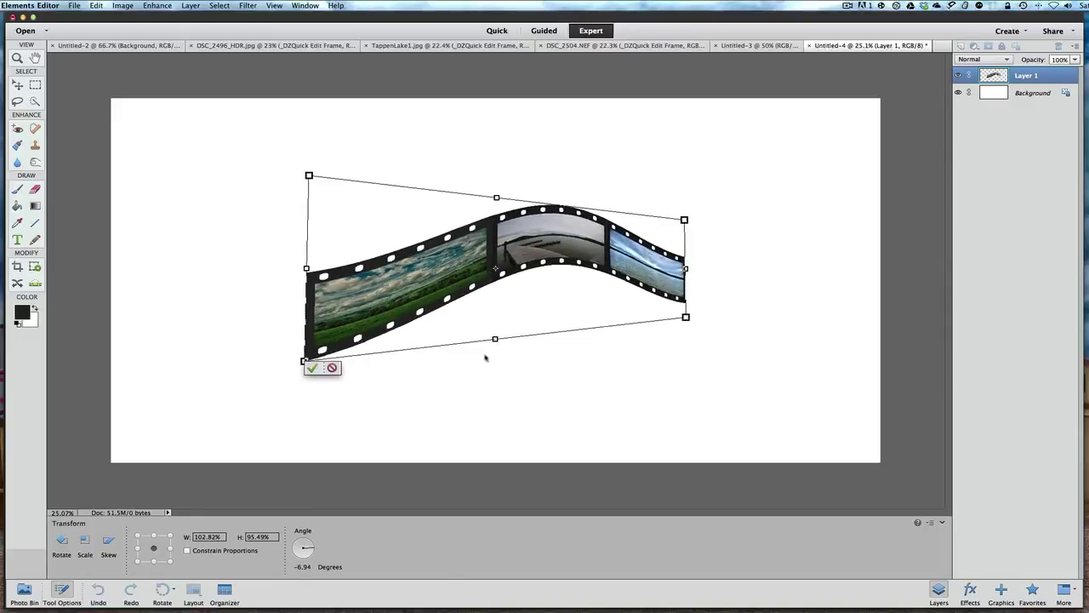
{"action": "left_click", "coordinate": [311, 367]}
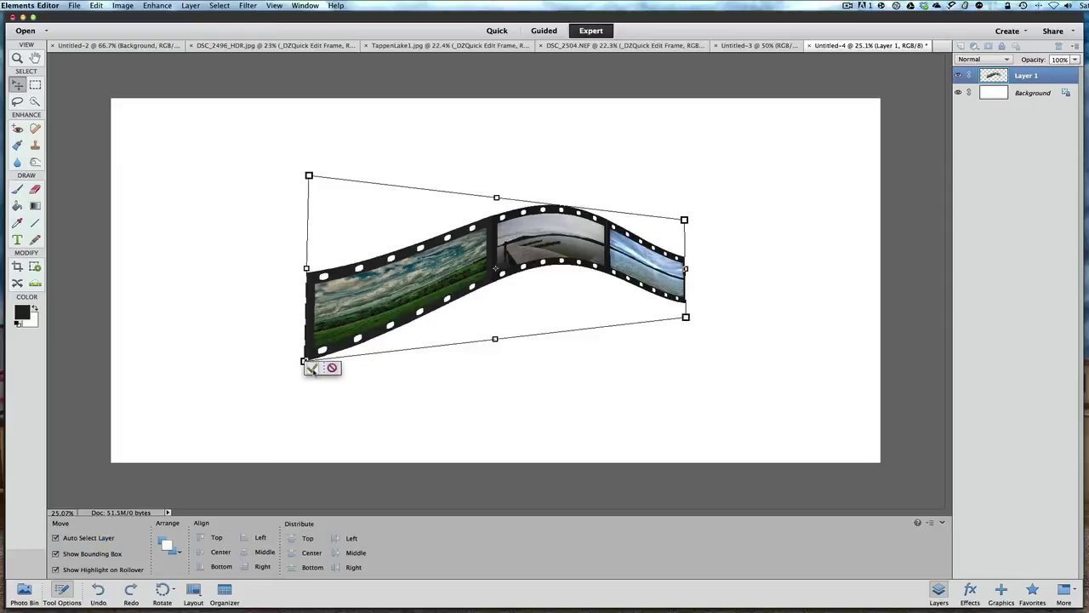
{"action": "left_click", "coordinate": [532, 399]}
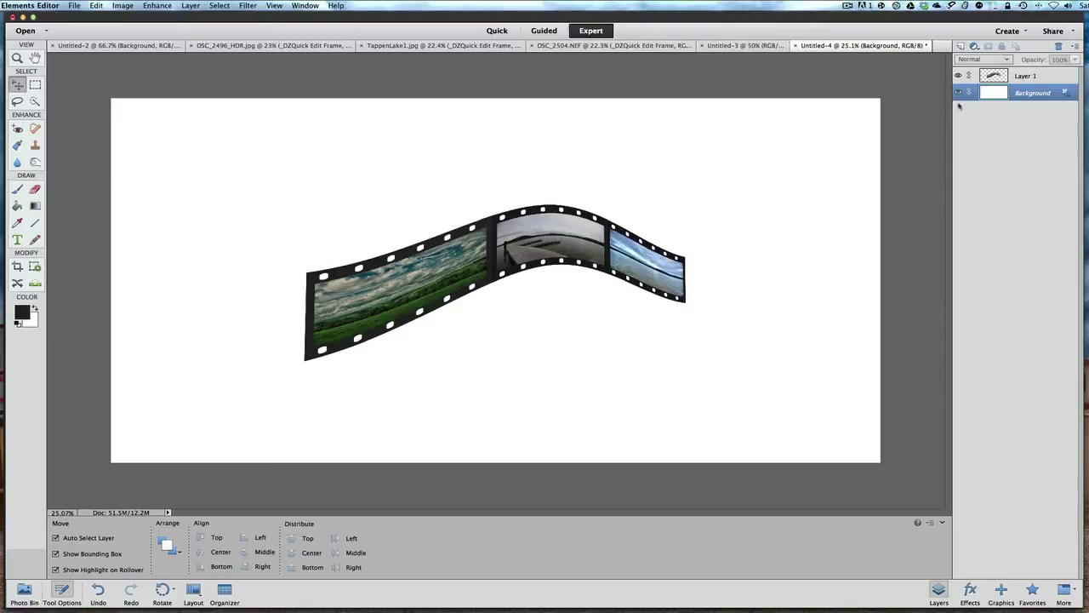
Add a new layer above Layer 1 and choose the soft round 21 px brush from Default Brushes
{"action": "left_click", "coordinate": [993, 77]}
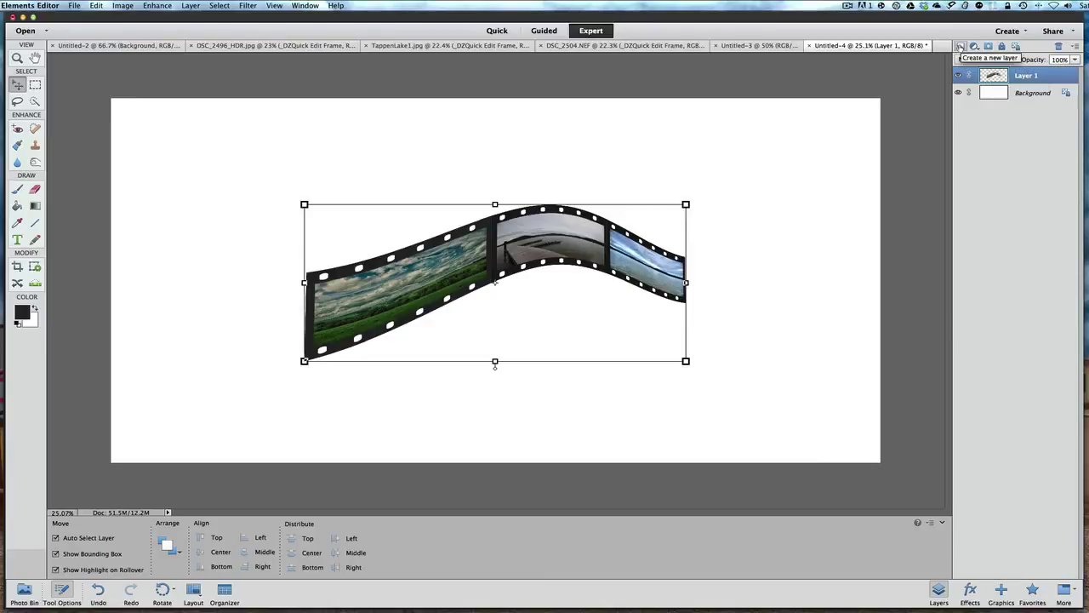
{"action": "left_click", "coordinate": [959, 46]}
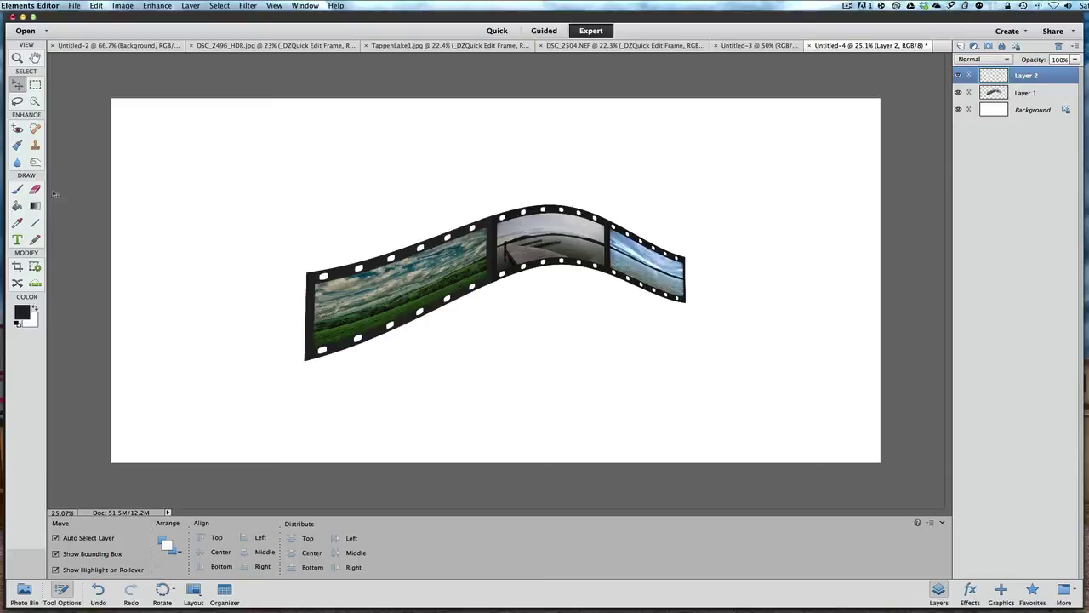
{"action": "left_click", "coordinate": [17, 190]}
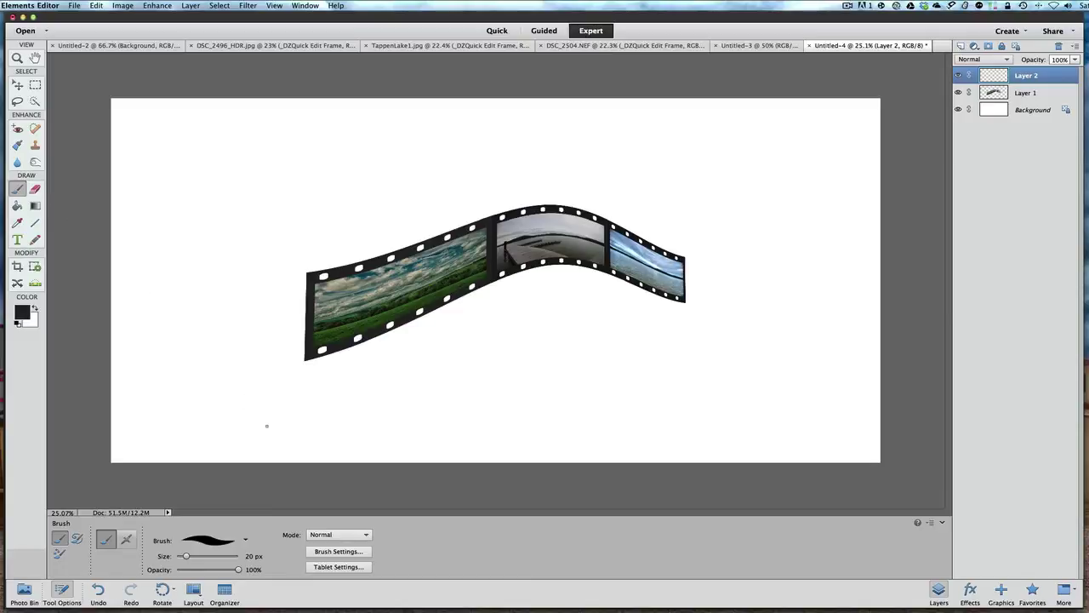
{"action": "left_click", "coordinate": [245, 540]}
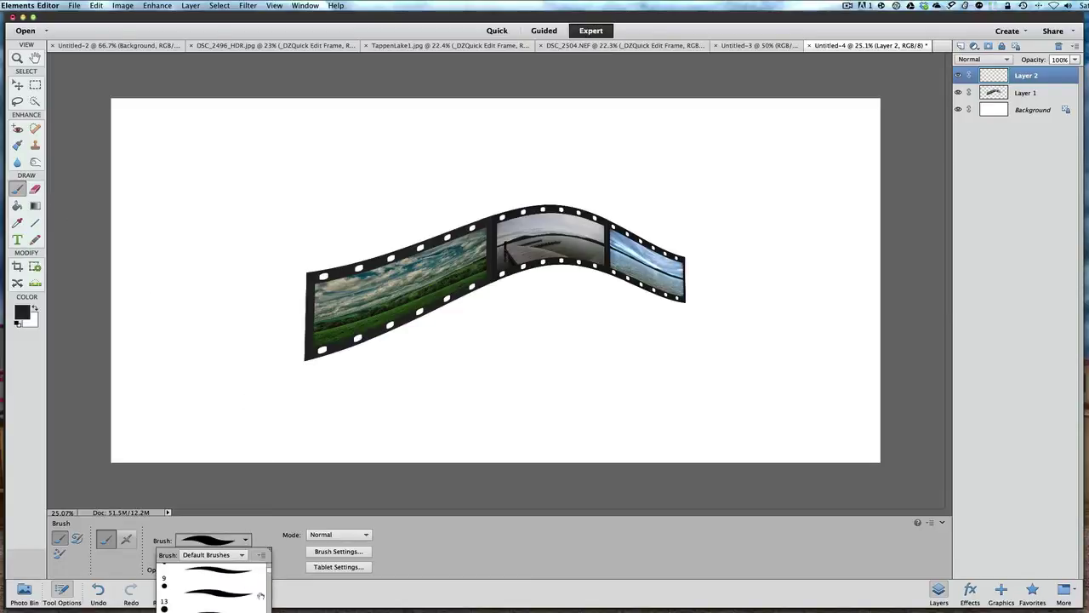
{"action": "scroll", "coordinate": [256, 595], "scroll_direction": "up", "scroll_amount": 2}
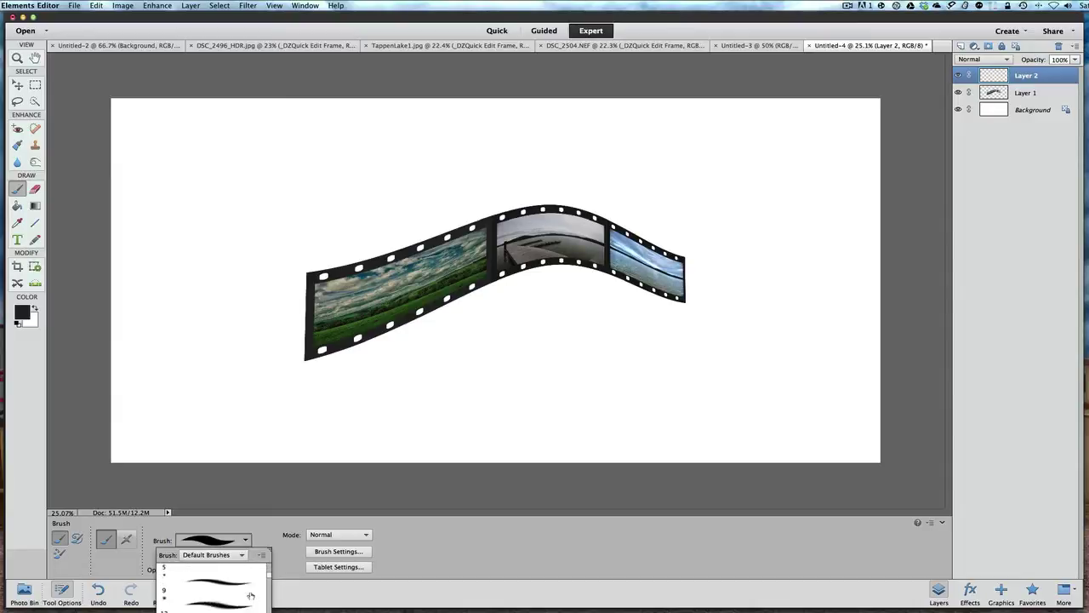
{"action": "scroll", "coordinate": [251, 595], "scroll_direction": "down", "scroll_amount": 3}
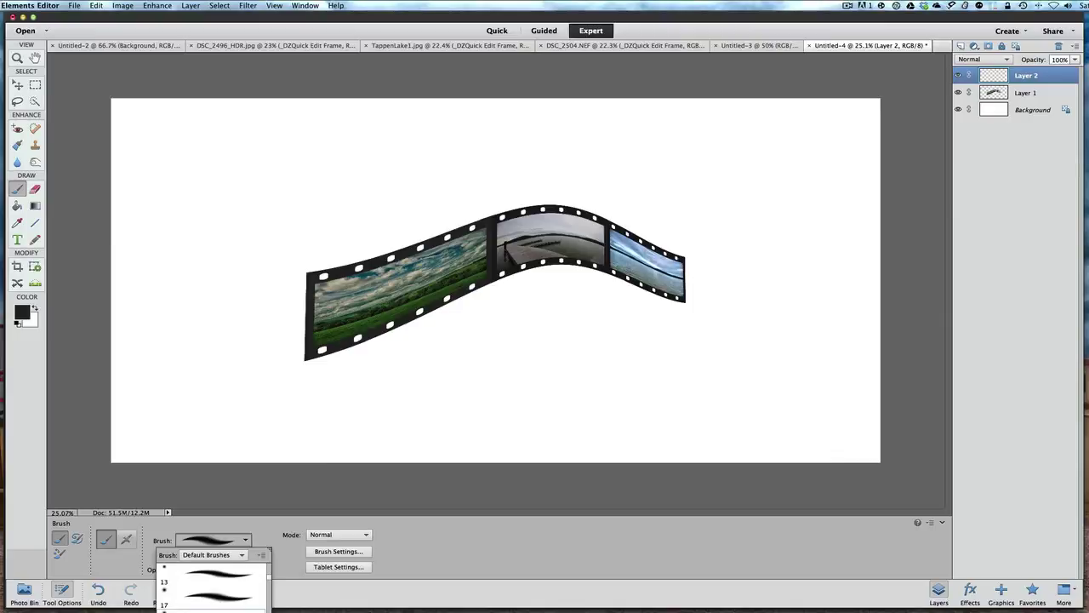
{"action": "left_click", "coordinate": [245, 540]}
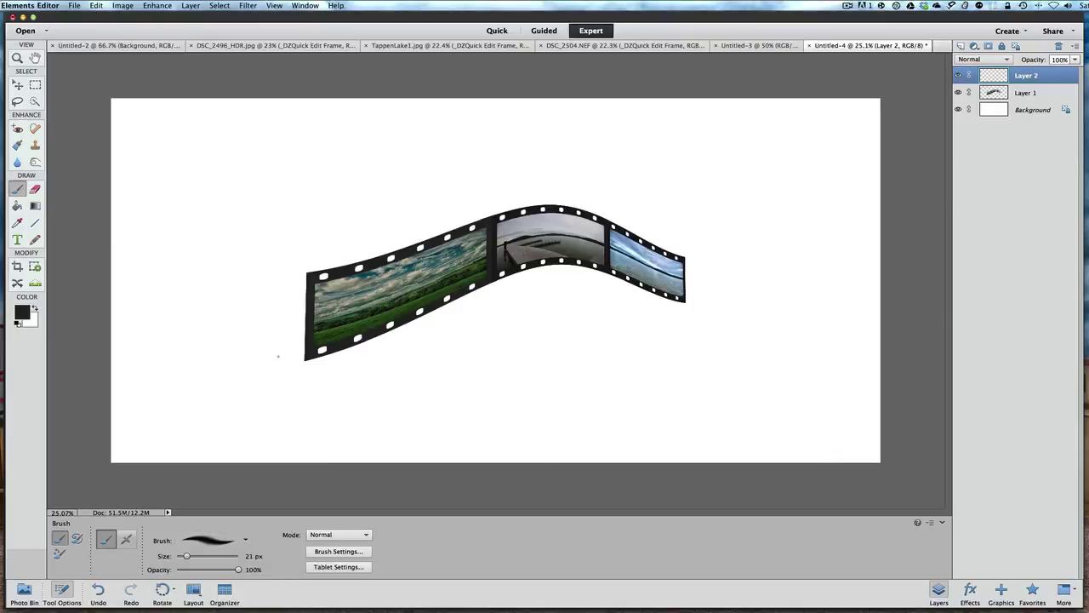
Enlarge the brush to 500 px and paint a straight dark shadow stroke on Layer 2 along the filmstrip's base, from left end to right end
{"action": "key", "text": "bracketright"}
{"action": "key", "text": "bracketright"}
{"action": "key", "text": "bracketright"}
{"action": "key", "text": "bracketright"}
{"action": "key", "text": "bracketright"}
{"action": "key", "text": "bracketright"}
{"action": "key", "text": "bracketright"}
{"action": "key", "text": "bracketright"}
{"action": "key", "text": "bracketright"}
{"action": "key", "text": "bracketright"}
{"action": "key", "text": "bracketright"}
{"action": "key", "text": "bracketright"}
{"action": "key", "text": "bracketright"}
{"action": "key", "text": "bracketright"}
{"action": "key", "text": "bracketright"}
{"action": "key", "text": "bracketright"}
{"action": "key", "text": "bracketright"}
{"action": "mouse_move", "coordinate": [312, 358]}
{"action": "left_mouse_down"}
{"action": "mouse_move", "coordinate": [459, 330]}
{"action": "mouse_move", "coordinate": [668, 268]}
{"action": "mouse_move", "coordinate": [707, 272]}
{"action": "mouse_move", "coordinate": [669, 299]}
{"action": "left_mouse_up"}
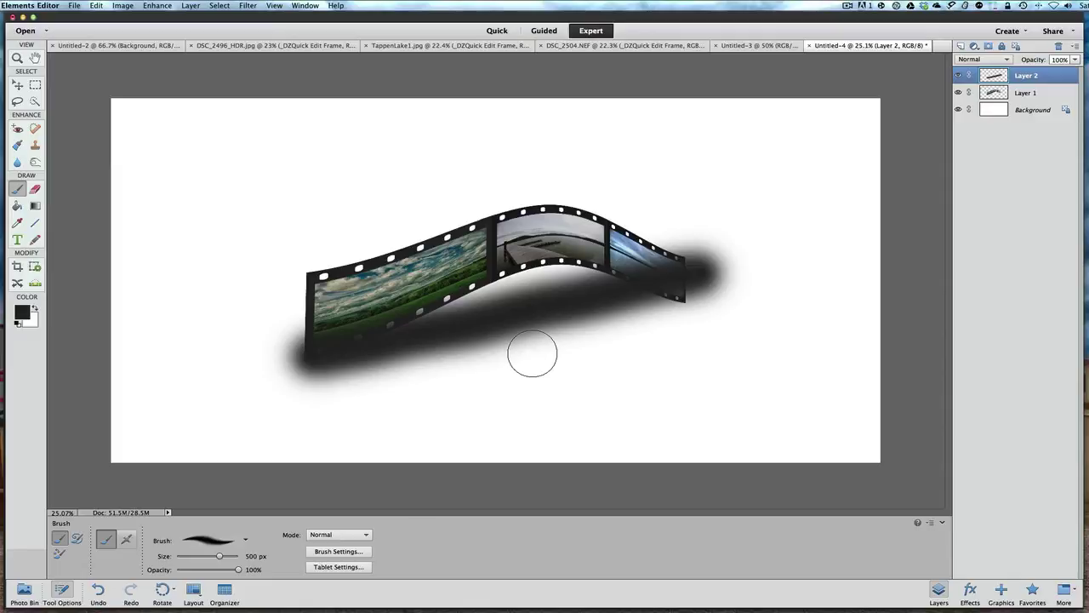
Start a Perspective transform on the Layer 2 shadow, tapering its right end and moving it down-left beneath the filmstrip
{"action": "left_click", "coordinate": [124, 6]}
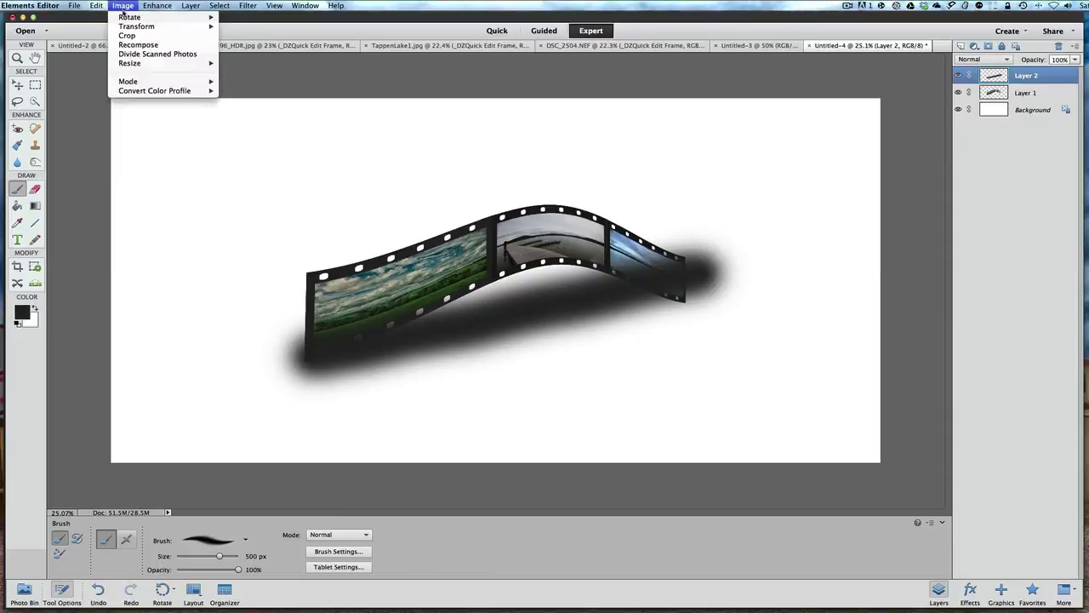
{"action": "mouse_move", "coordinate": [127, 26]}
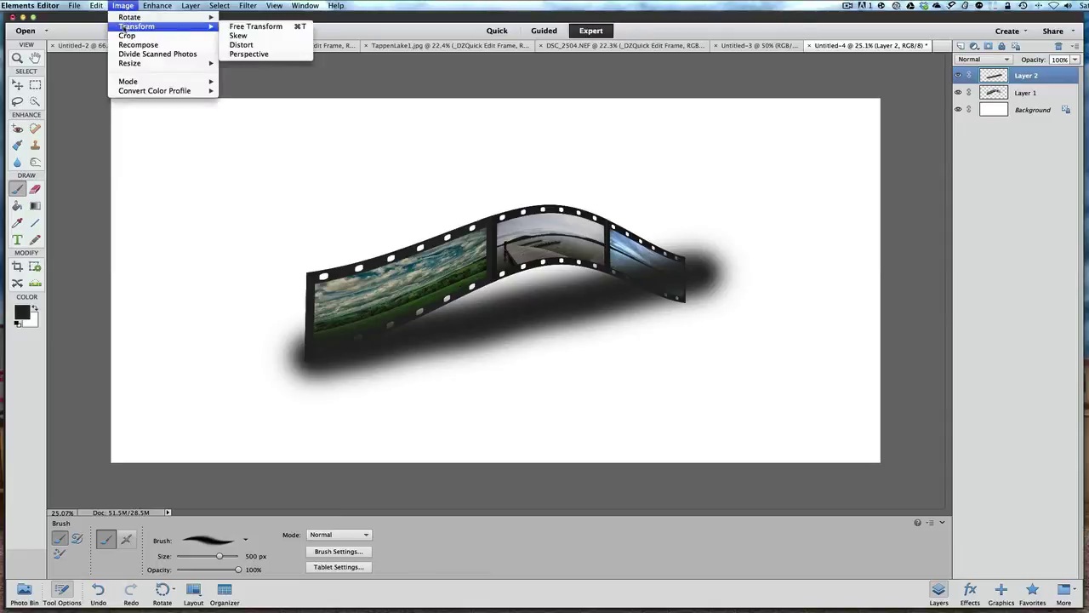
{"action": "left_click", "coordinate": [241, 54]}
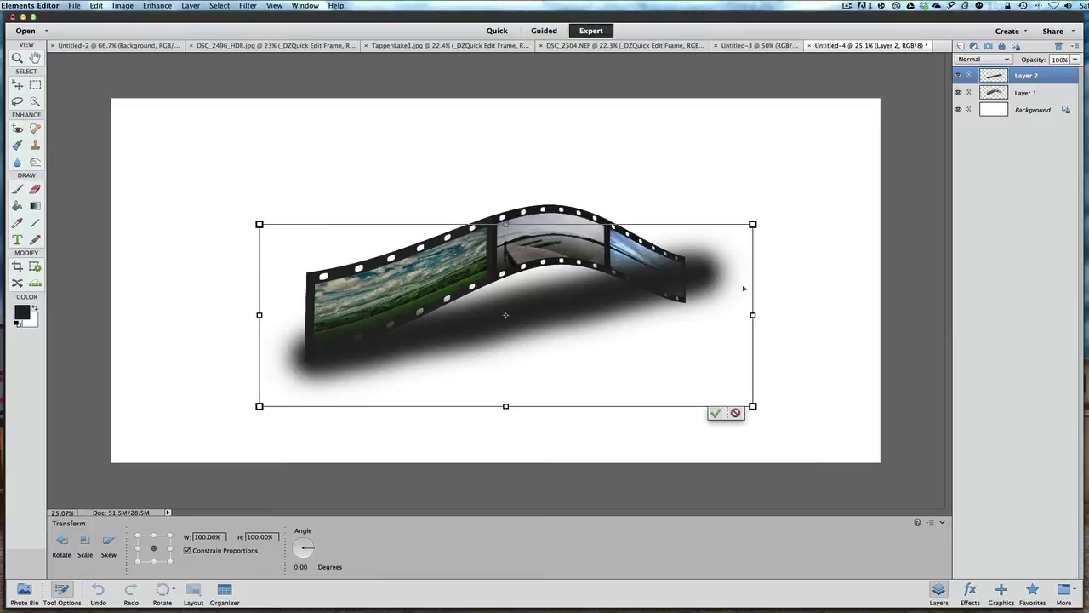
{"action": "left_click_drag", "start_coordinate": [752, 406], "coordinate": [741, 335]}
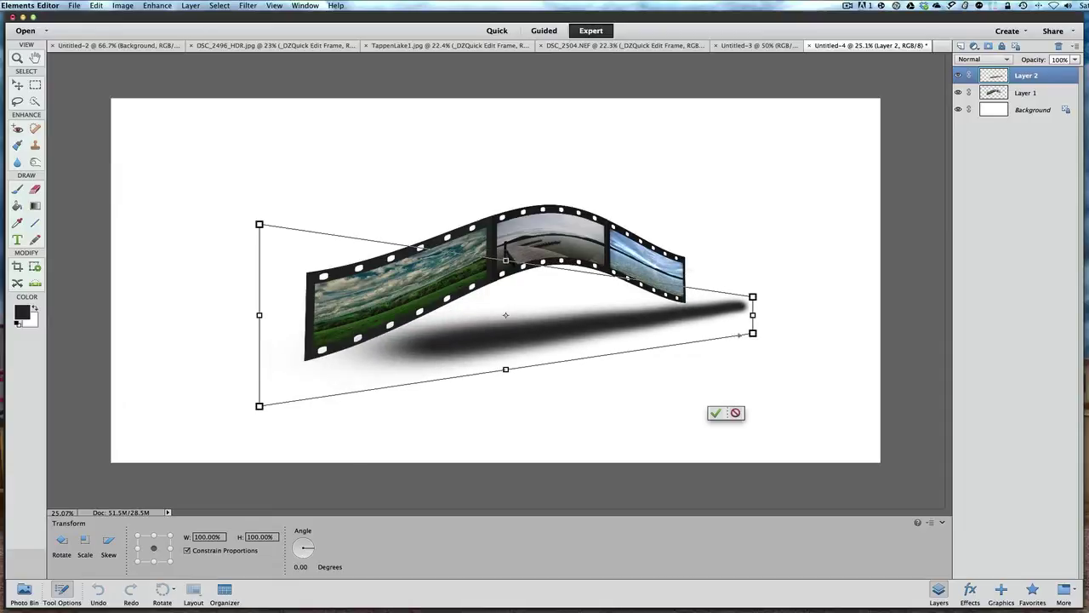
{"action": "left_click_drag", "start_coordinate": [505, 315], "coordinate": [424, 332]}
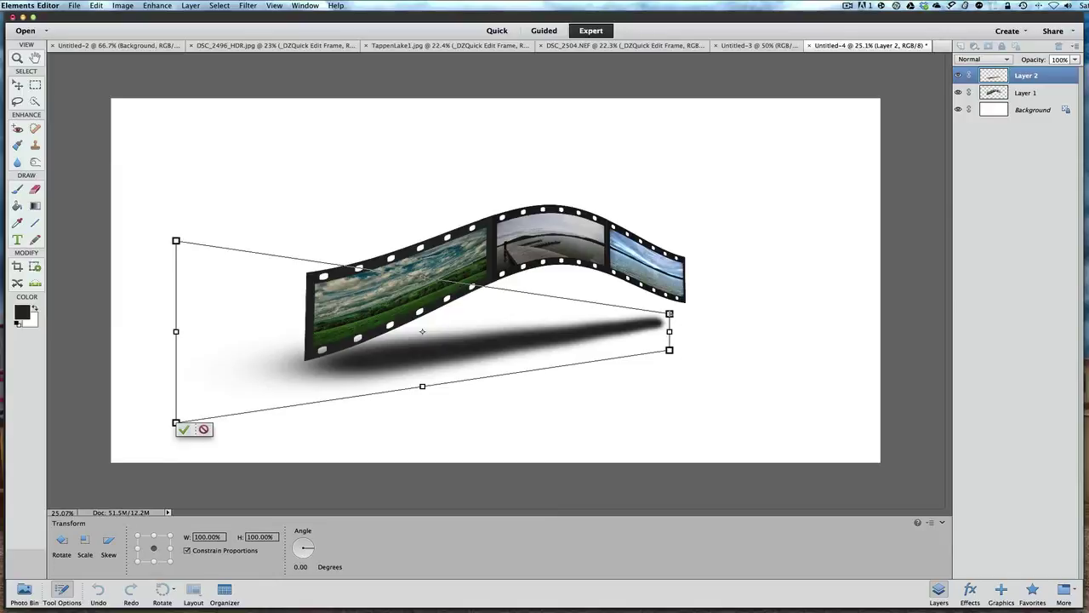
{"action": "mouse_move", "coordinate": [669, 313]}
{"action": "left_mouse_down"}
{"action": "mouse_move", "coordinate": [670, 304]}
{"action": "mouse_move", "coordinate": [670, 327]}
{"action": "left_mouse_up"}
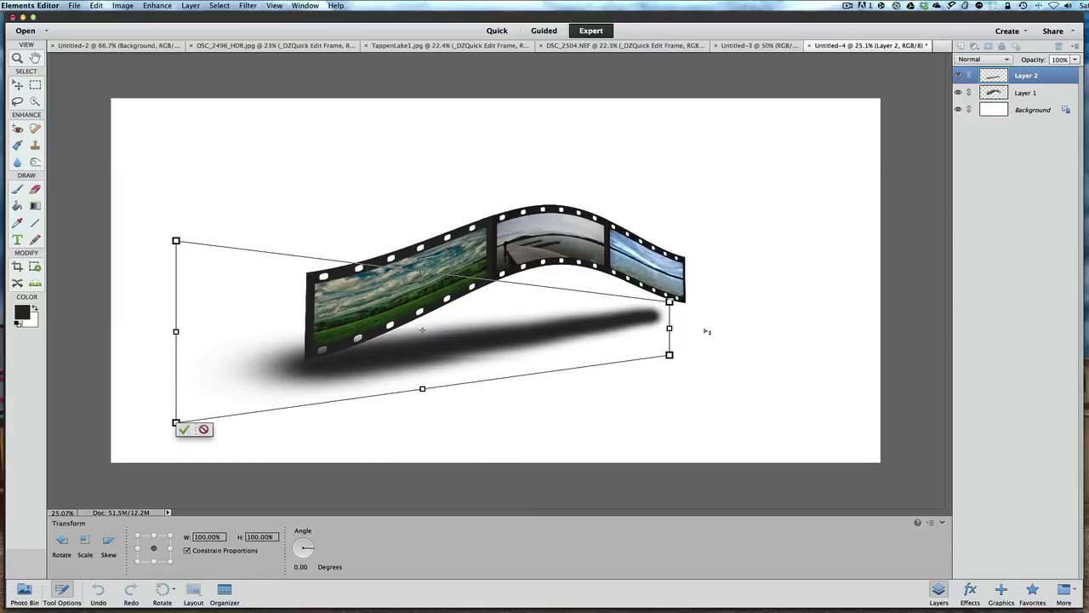
Refine the shadow's perspective corners and position so it meets both lower ends of the filmstrip, and apply the transform
{"action": "left_click_drag", "start_coordinate": [670, 355], "coordinate": [713, 349]}
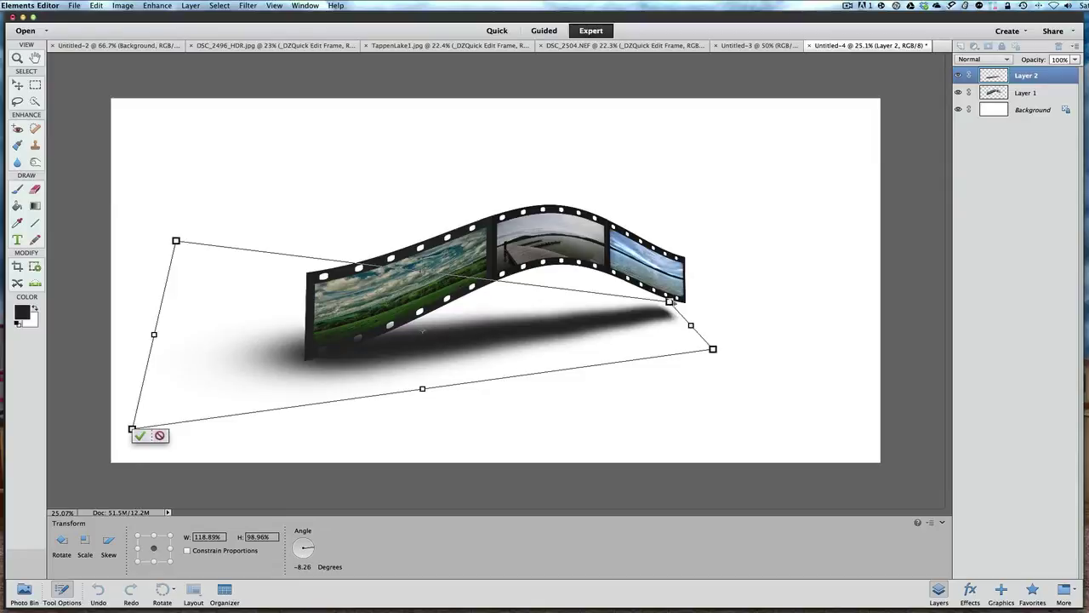
{"action": "left_click_drag", "start_coordinate": [670, 300], "coordinate": [694, 303]}
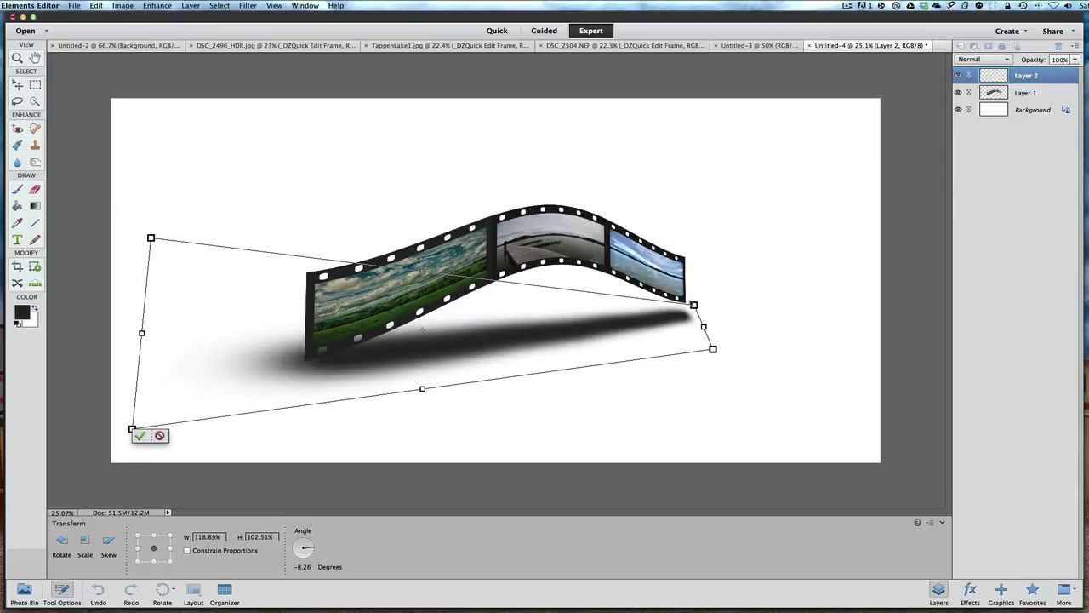
{"action": "left_click_drag", "start_coordinate": [542, 336], "coordinate": [546, 326]}
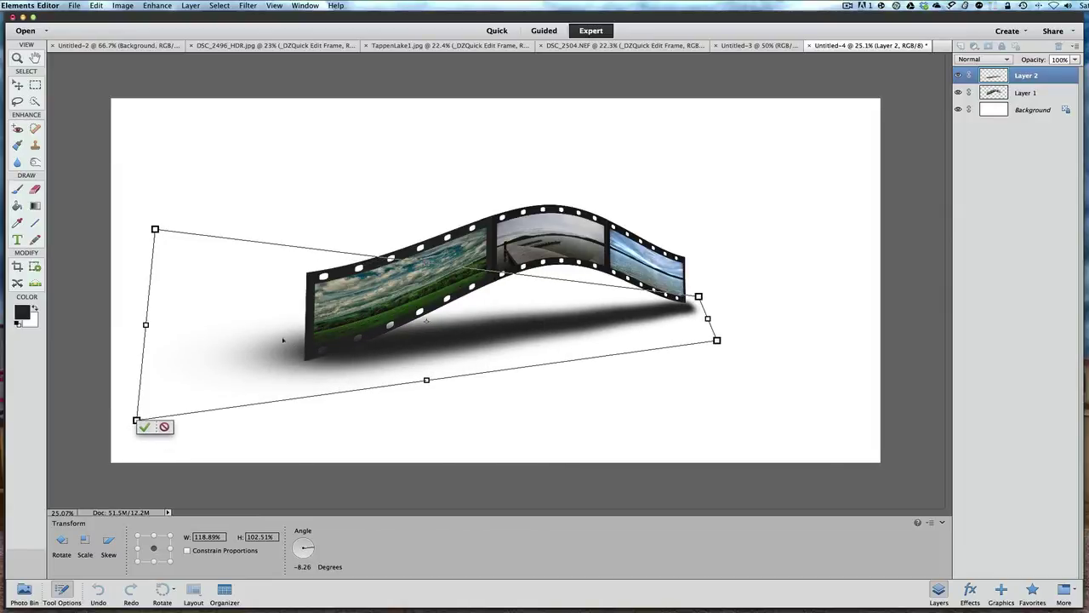
{"action": "mouse_move", "coordinate": [136, 421]}
{"action": "left_mouse_down"}
{"action": "mouse_move", "coordinate": [136, 404]}
{"action": "mouse_move", "coordinate": [136, 426]}
{"action": "mouse_move", "coordinate": [152, 429]}
{"action": "left_mouse_up"}
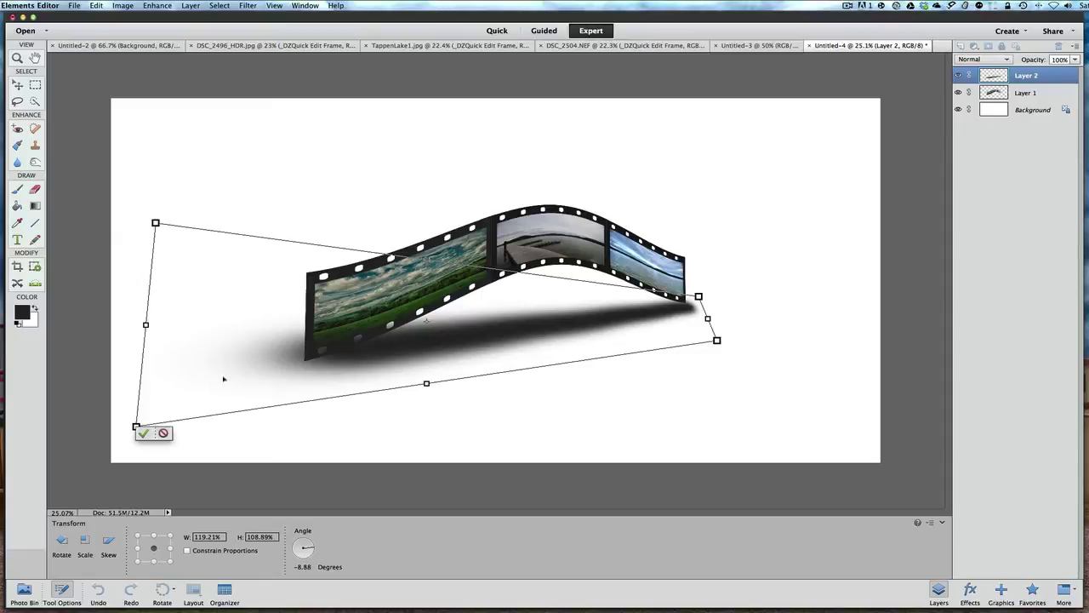
{"action": "left_click_drag", "start_coordinate": [298, 354], "coordinate": [309, 357]}
{"action": "left_click_drag", "start_coordinate": [684, 313], "coordinate": [681, 310]}
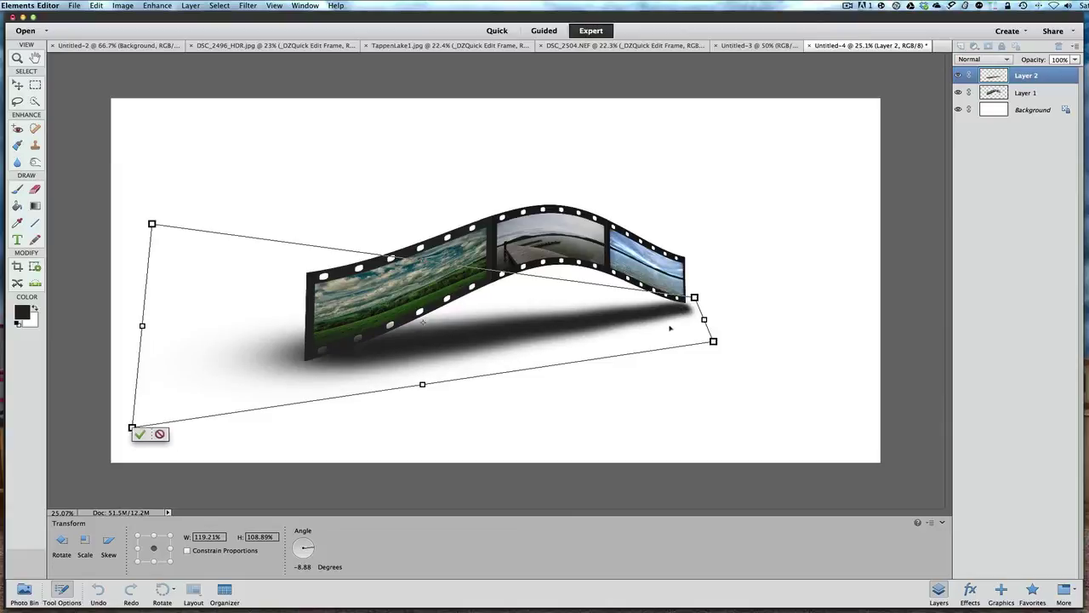
{"action": "key", "text": "b"}
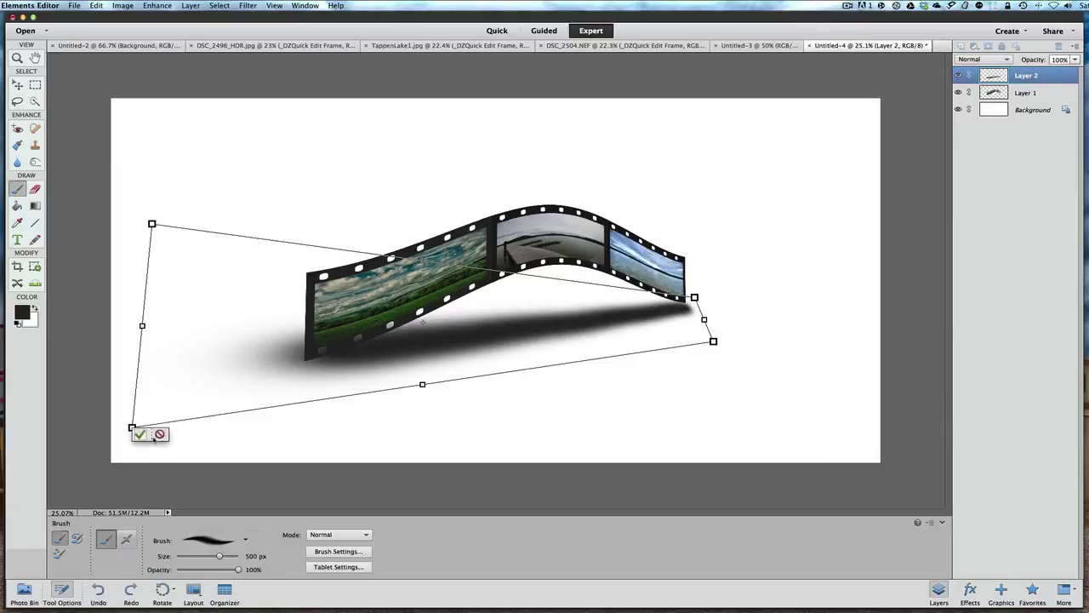
{"action": "left_click", "coordinate": [140, 434]}
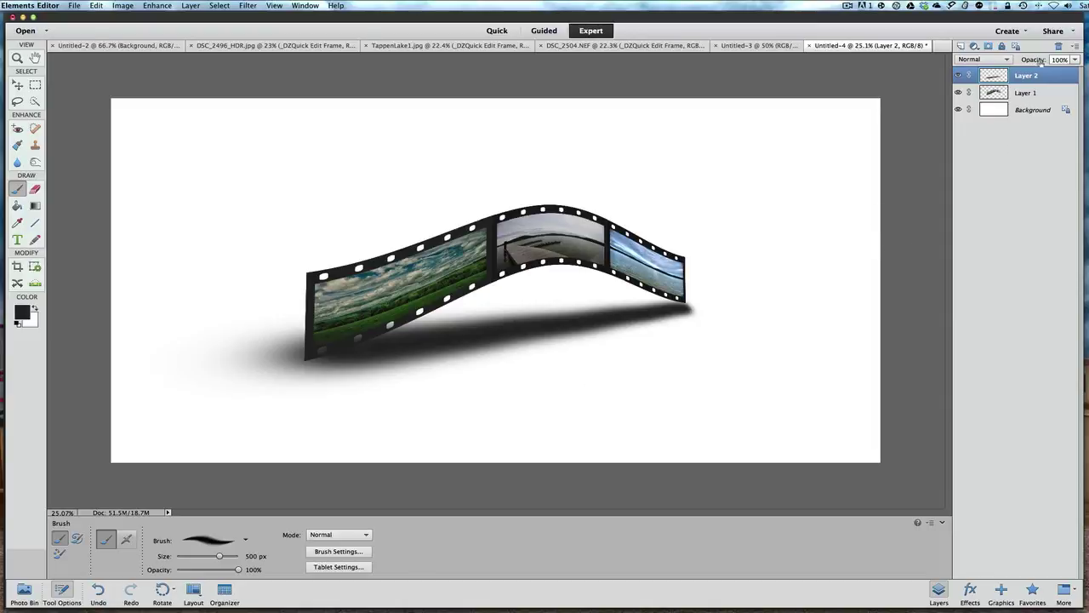
Reduce the Layer 2 shadow's opacity to 75% and move Layer 1 above it in the layer order
{"action": "mouse_move", "coordinate": [1039, 61]}
{"action": "left_mouse_down"}
{"action": "mouse_move", "coordinate": [1025, 57]}
{"action": "mouse_move", "coordinate": [1018, 67]}
{"action": "mouse_move", "coordinate": [1029, 68]}
{"action": "left_mouse_up"}
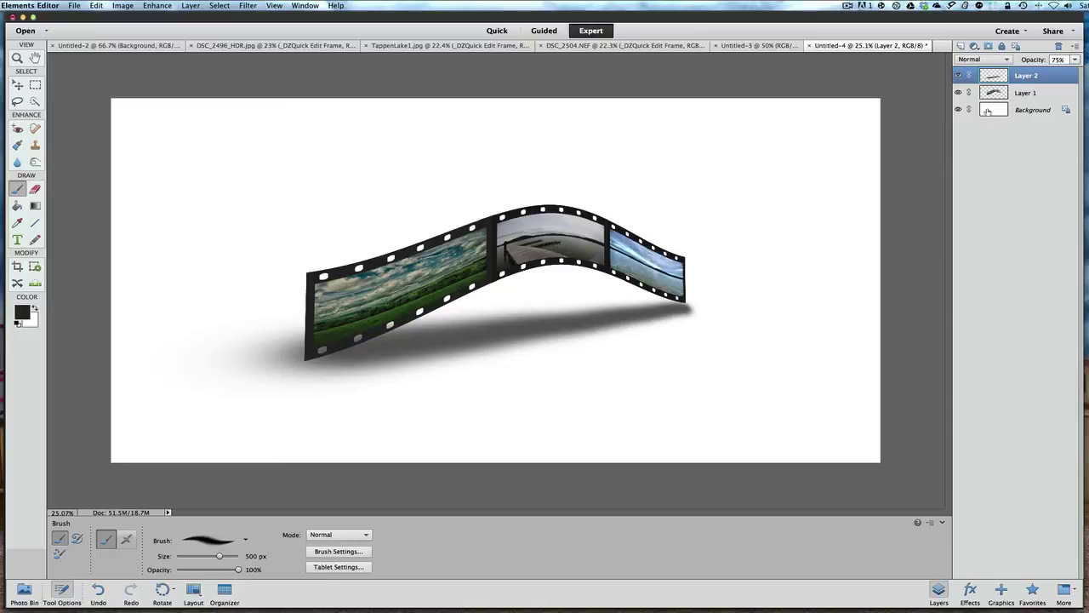
{"action": "left_click_drag", "start_coordinate": [994, 92], "coordinate": [997, 76]}
Select the Background layer and set the foreground color to the pinkish red f25c5c
{"action": "left_click", "coordinate": [991, 113]}
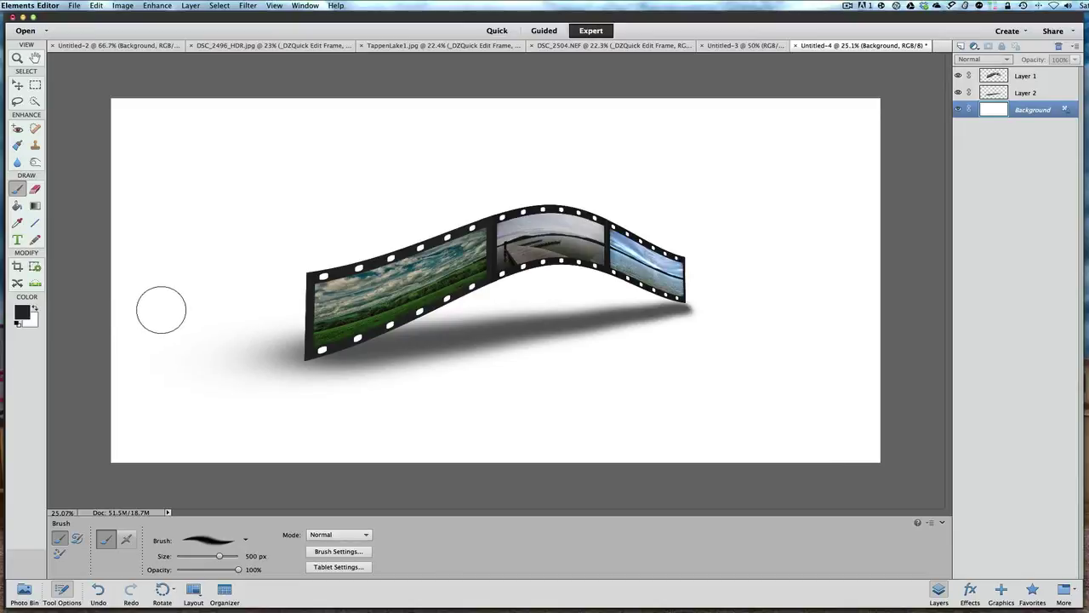
{"action": "left_click", "coordinate": [23, 315]}
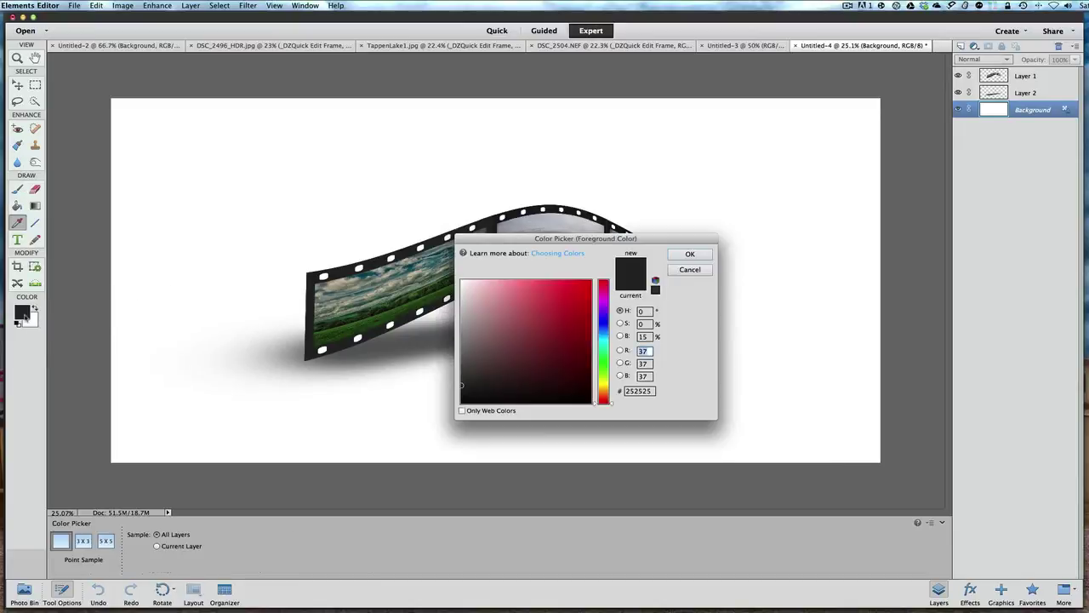
{"action": "left_click", "coordinate": [564, 288]}
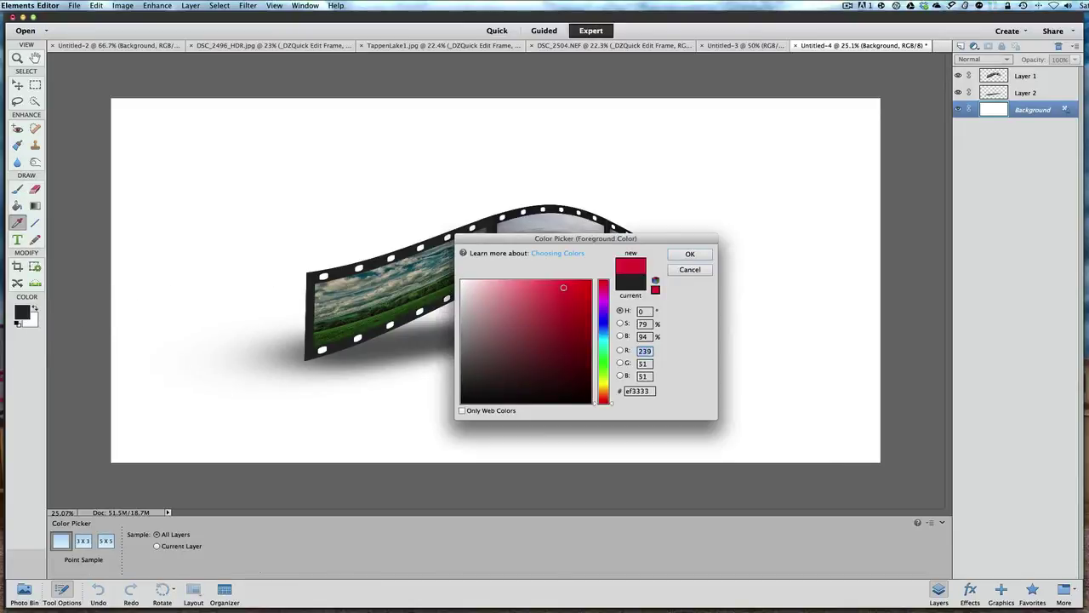
{"action": "left_click", "coordinate": [577, 303]}
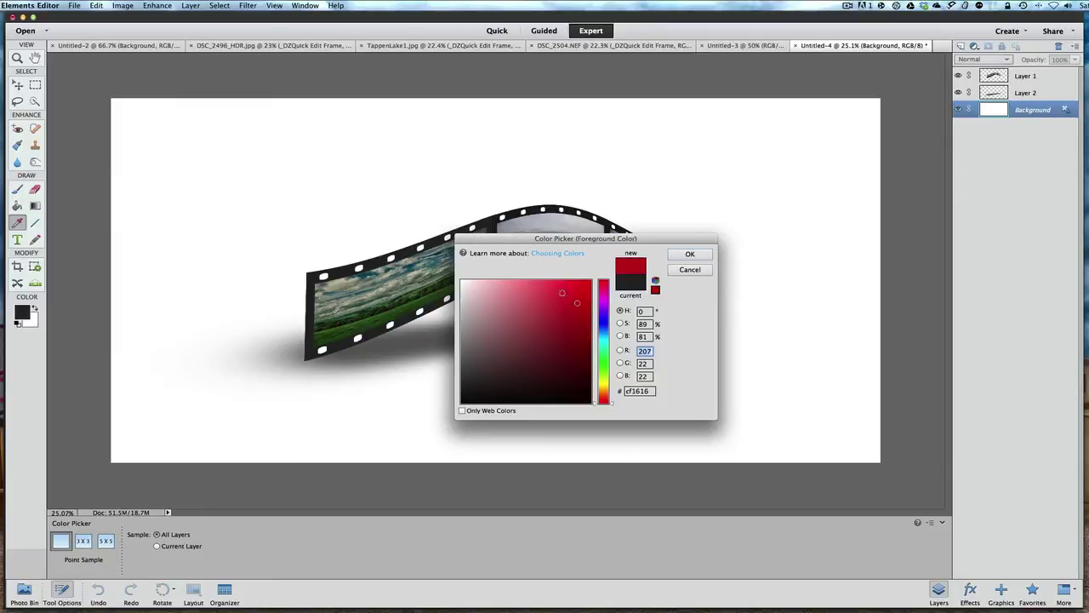
{"action": "left_click_drag", "start_coordinate": [557, 288], "coordinate": [541, 286]}
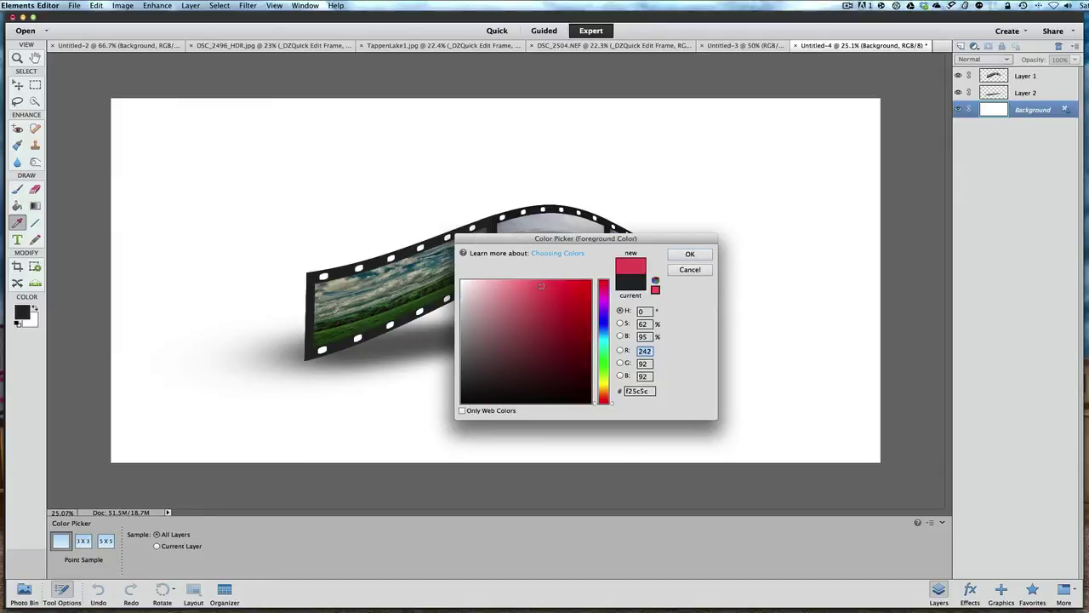
{"action": "left_click", "coordinate": [690, 254]}
{"action": "key", "text": "b"}
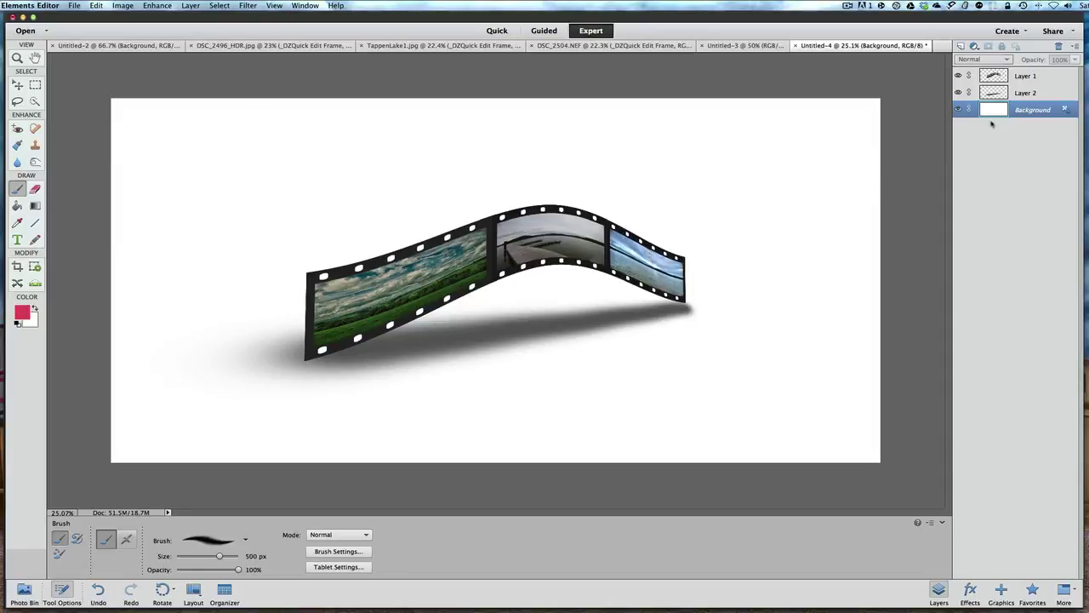
Fill the Background layer with the foreground color in Normal mode at 100% opacity
{"action": "left_click", "coordinate": [116, 6]}
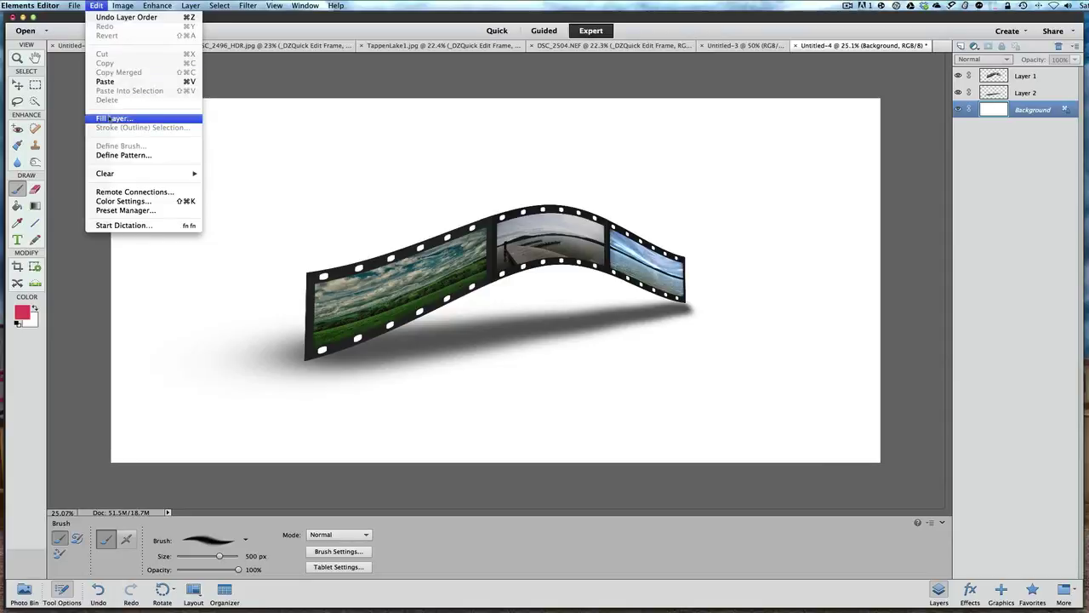
{"action": "left_click", "coordinate": [109, 119]}
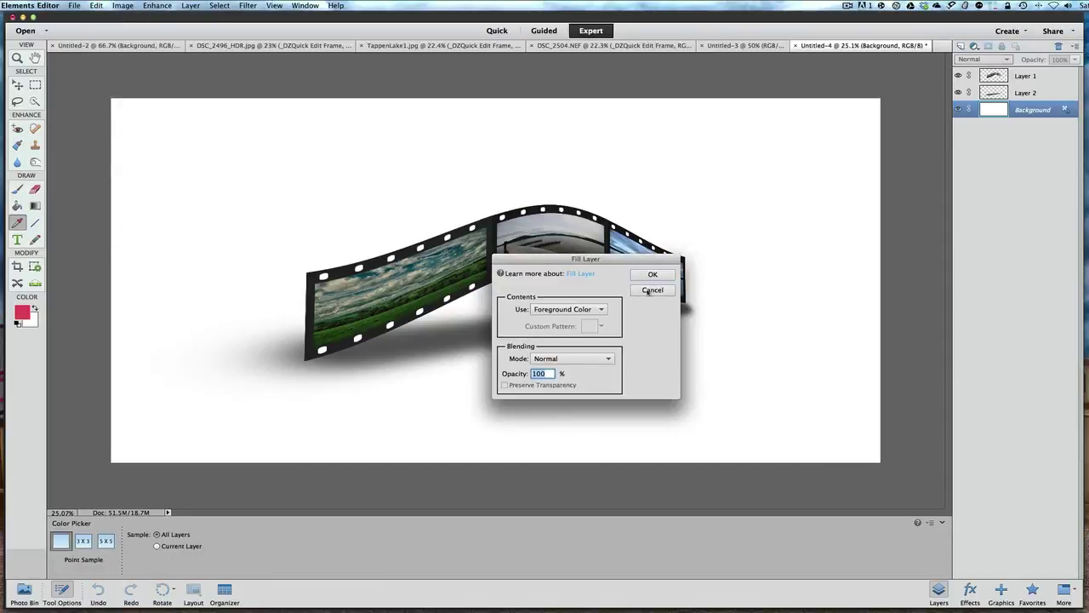
{"action": "left_click", "coordinate": [653, 274]}
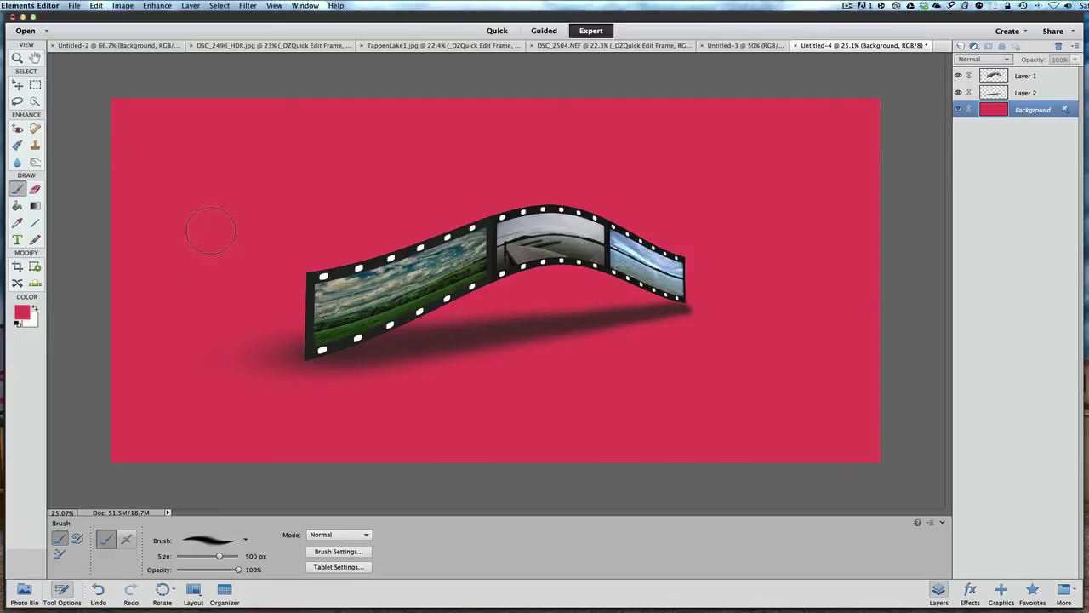
Crop the image with No Restriction to a smaller rectangle around the filmstrip and its shadow, keeping a red margin on all sides
{"action": "left_click", "coordinate": [19, 267]}
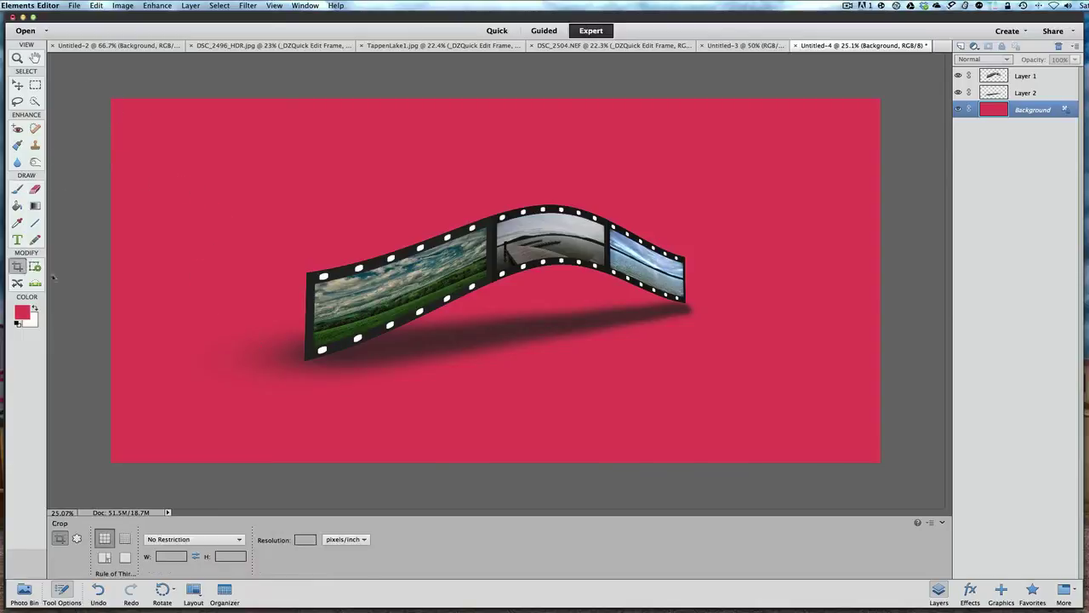
{"action": "left_click_drag", "start_coordinate": [251, 143], "coordinate": [745, 295]}
{"action": "left_click_drag", "start_coordinate": [818, 377], "coordinate": [841, 412]}
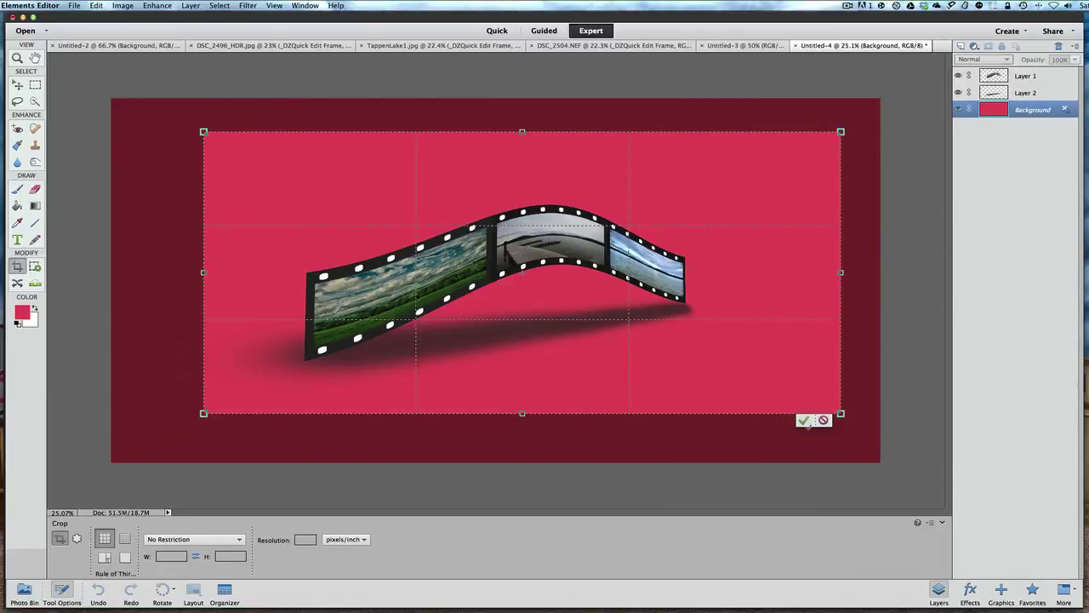
{"action": "left_click", "coordinate": [804, 419]}
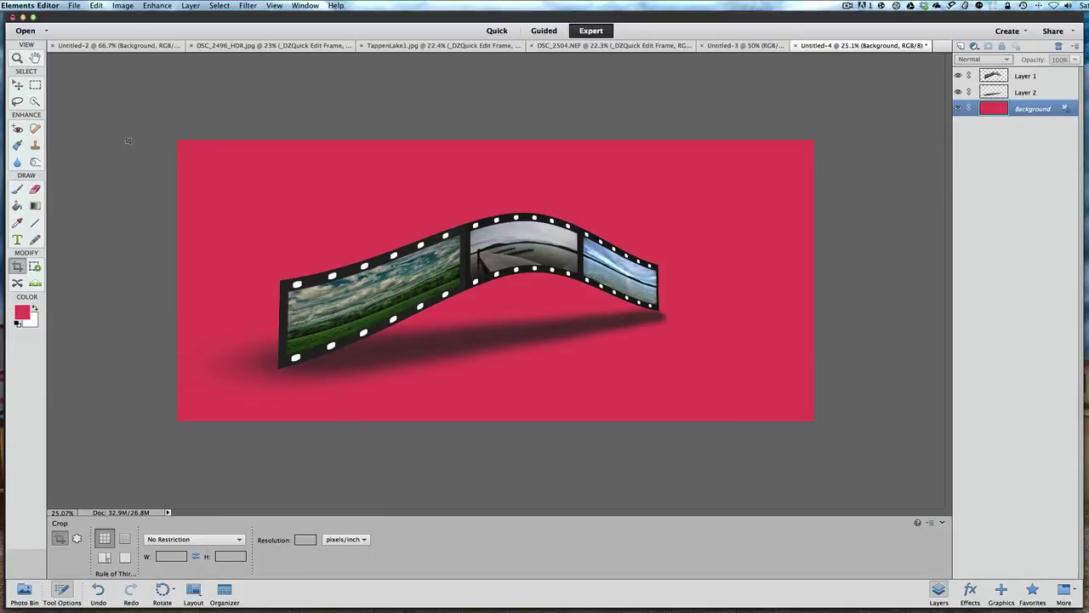
Merge Layer 1, Layer 2 and Background into a single layer
{"action": "left_click", "coordinate": [993, 77], "text": "shift"}
{"action": "right_click", "coordinate": [994, 78]}
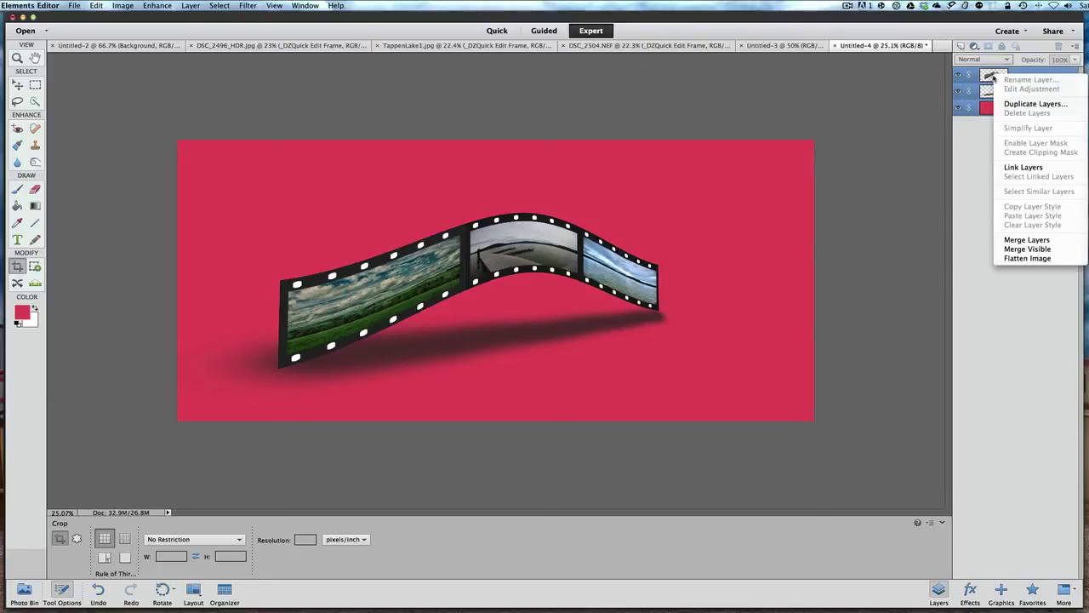
{"action": "left_click", "coordinate": [1015, 242]}
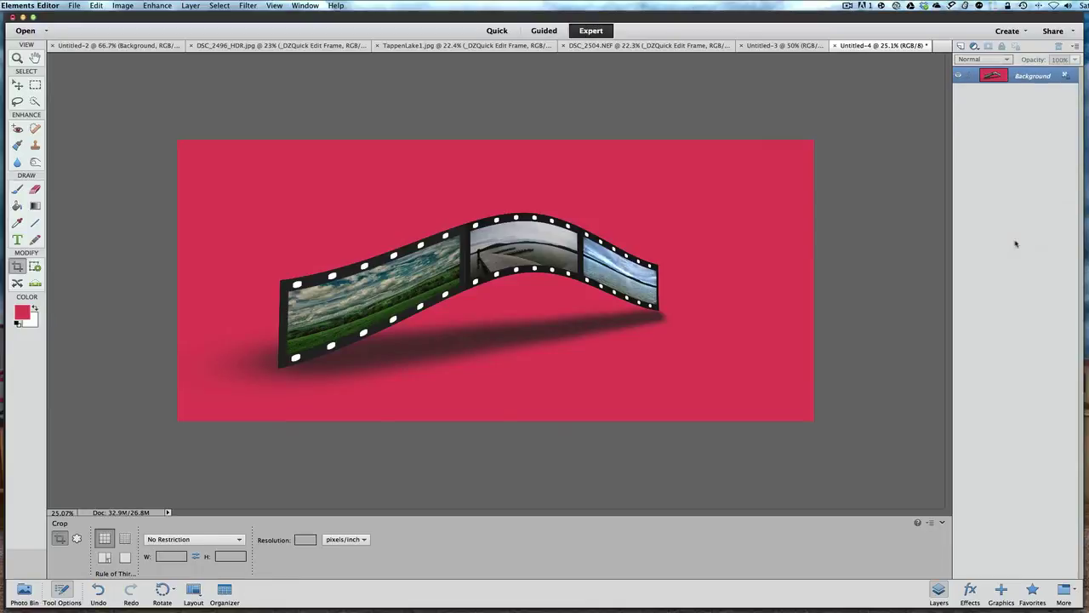